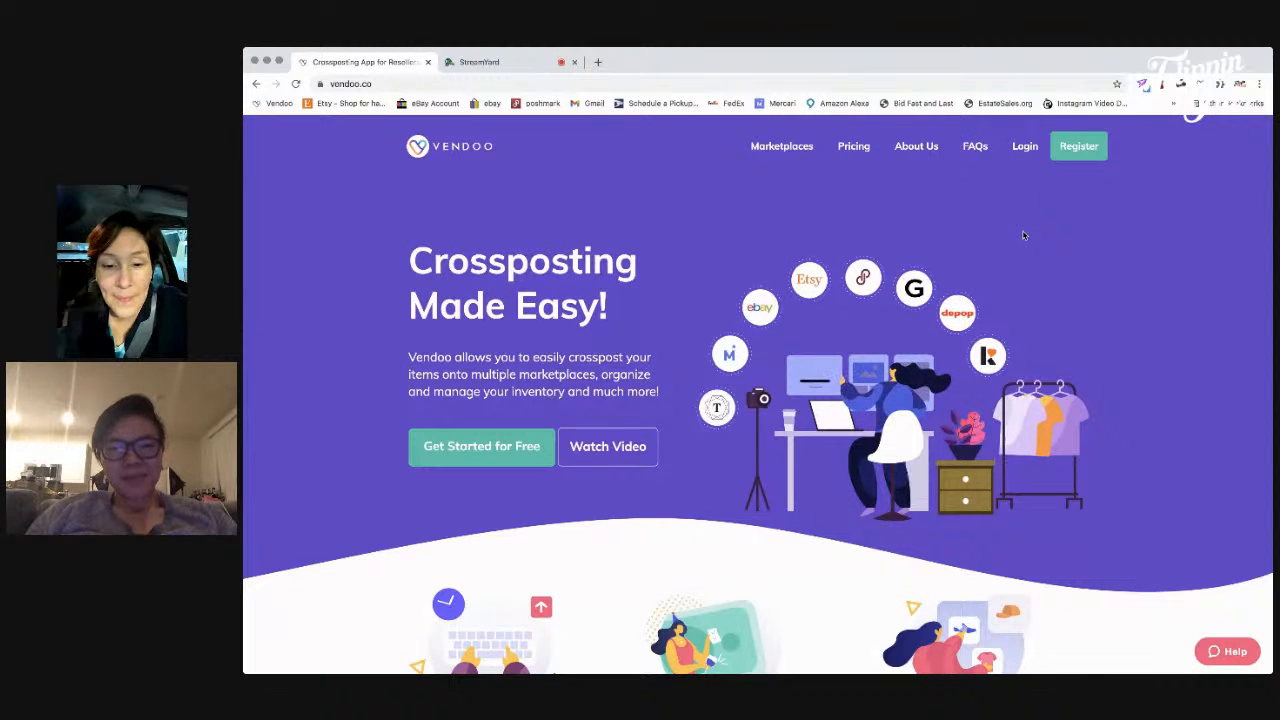
- Look over the Vendoo homepage and log in to the account's inventory
scroll(1025, 341, down, 1)
scroll(1025, 341, down, 3)
scroll(1025, 341, up, 3)
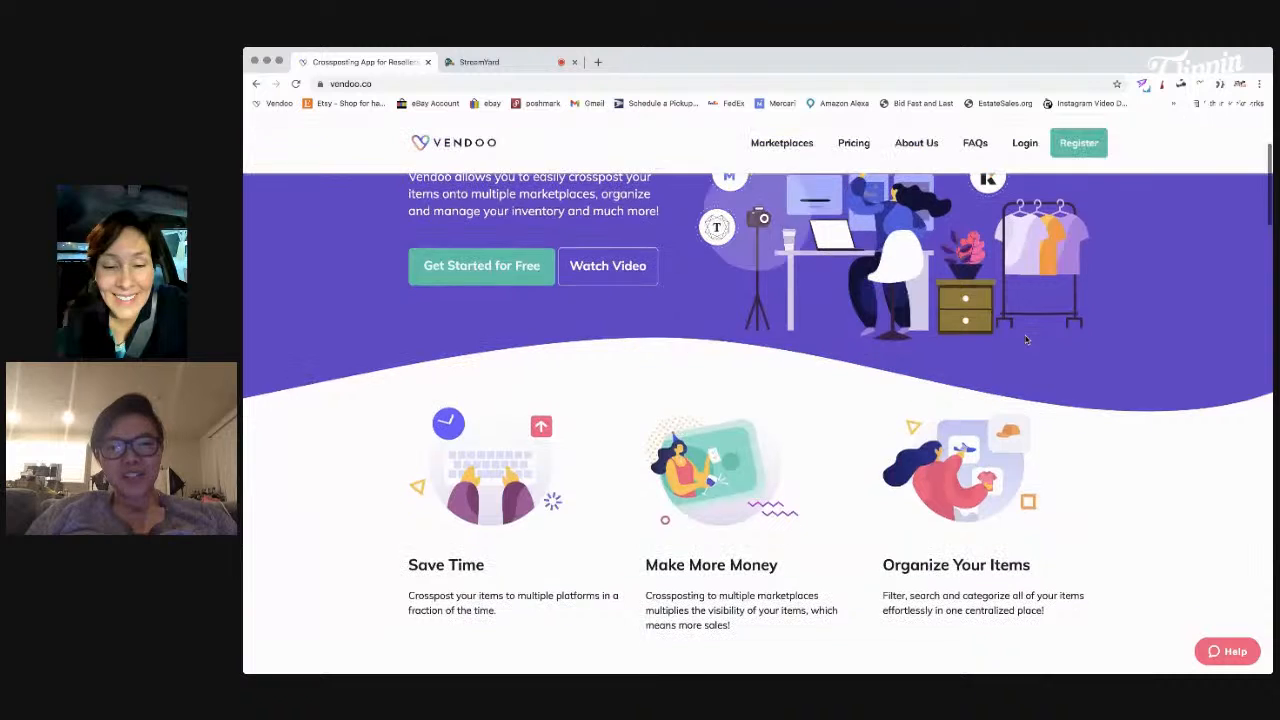
scroll(1025, 341, down, 4)
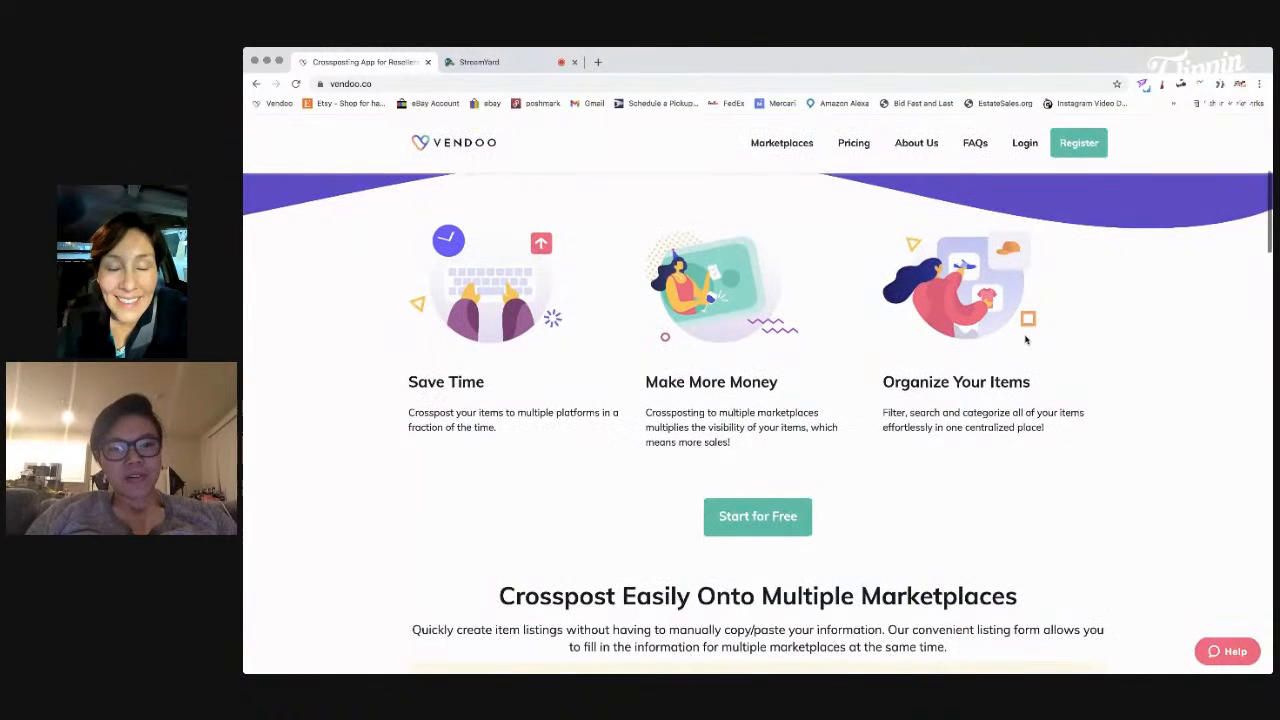
scroll(1025, 341, up, 4)
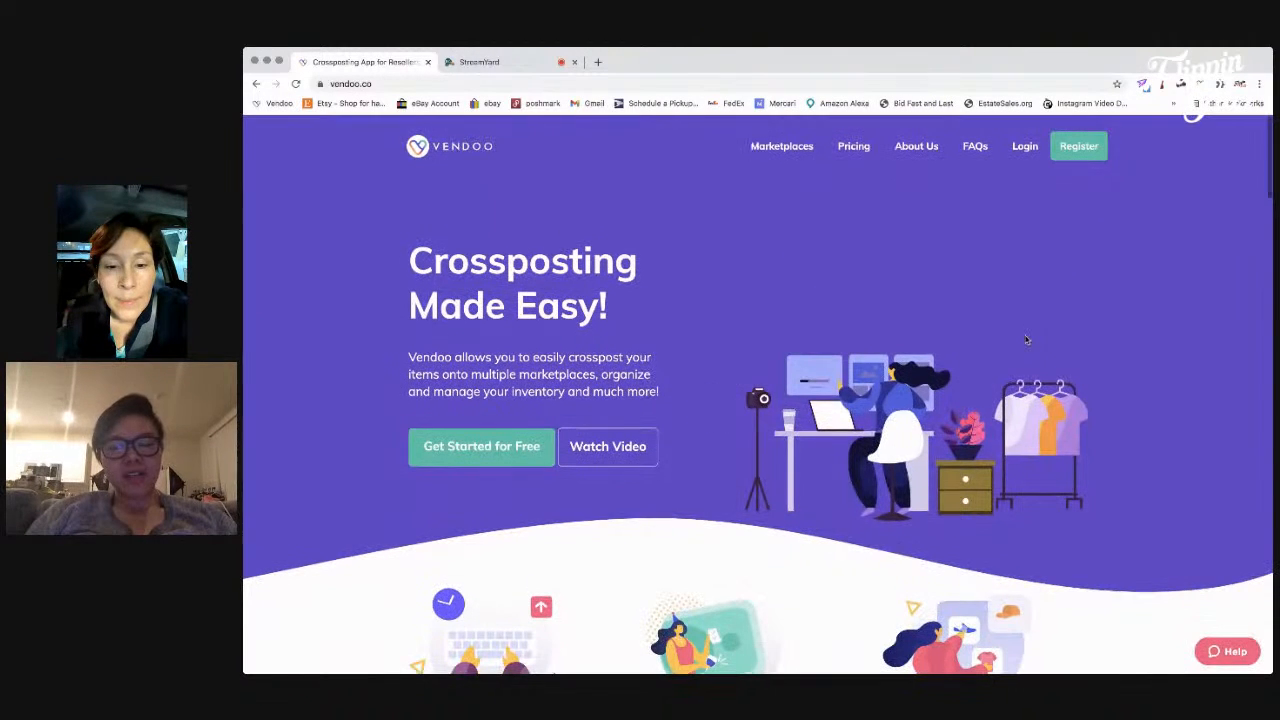
click(1022, 147)
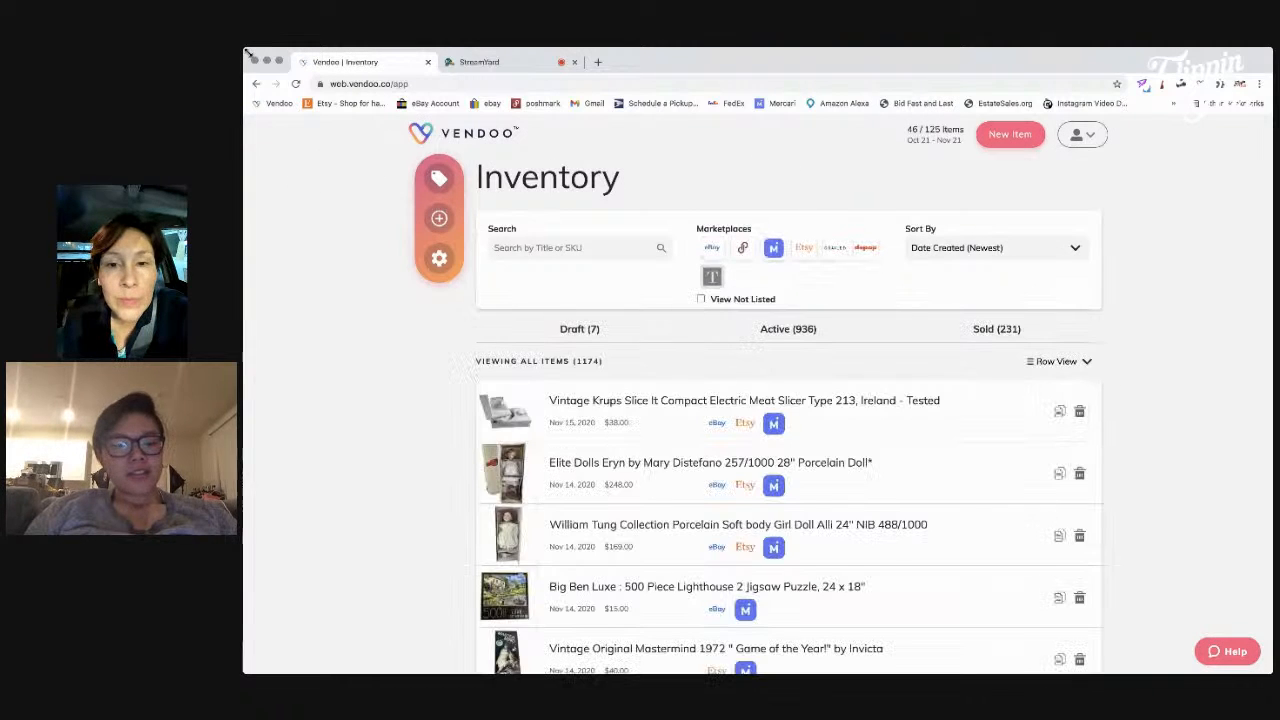
- Resize the browser window to be narrower and taller, and start a new inventory item
drag(249, 53, 372, 7)
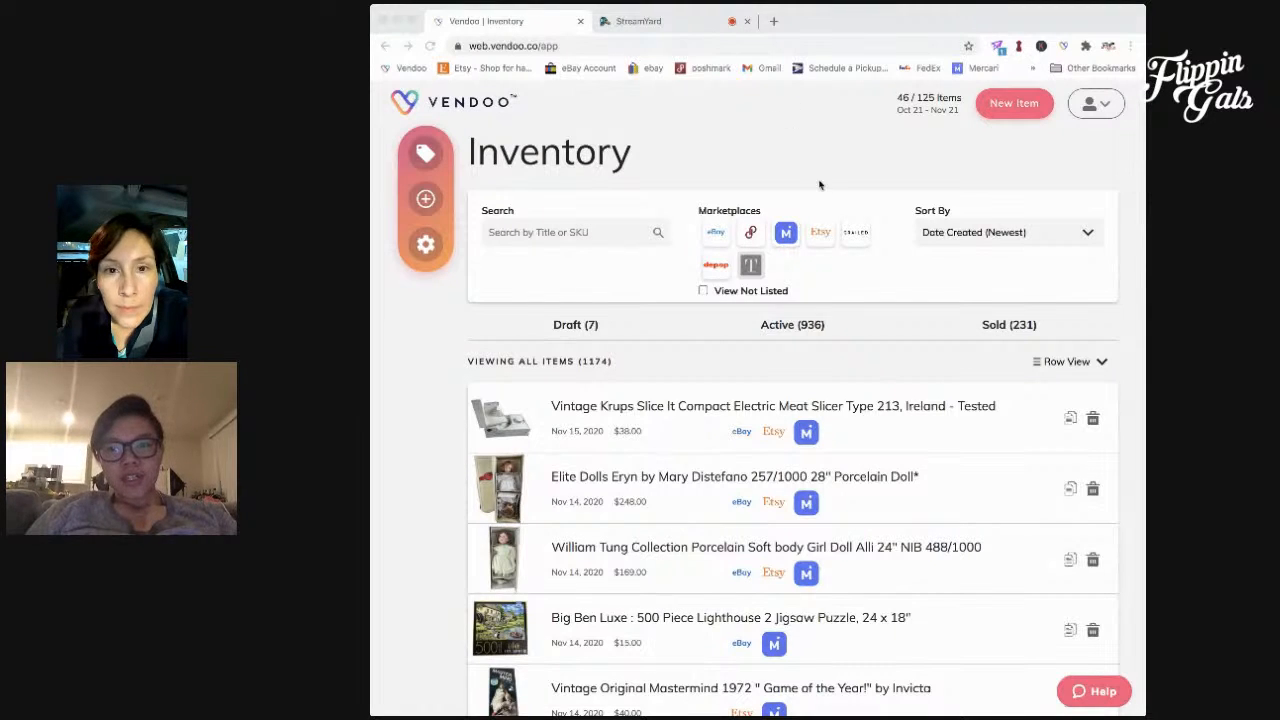
click(1012, 108)
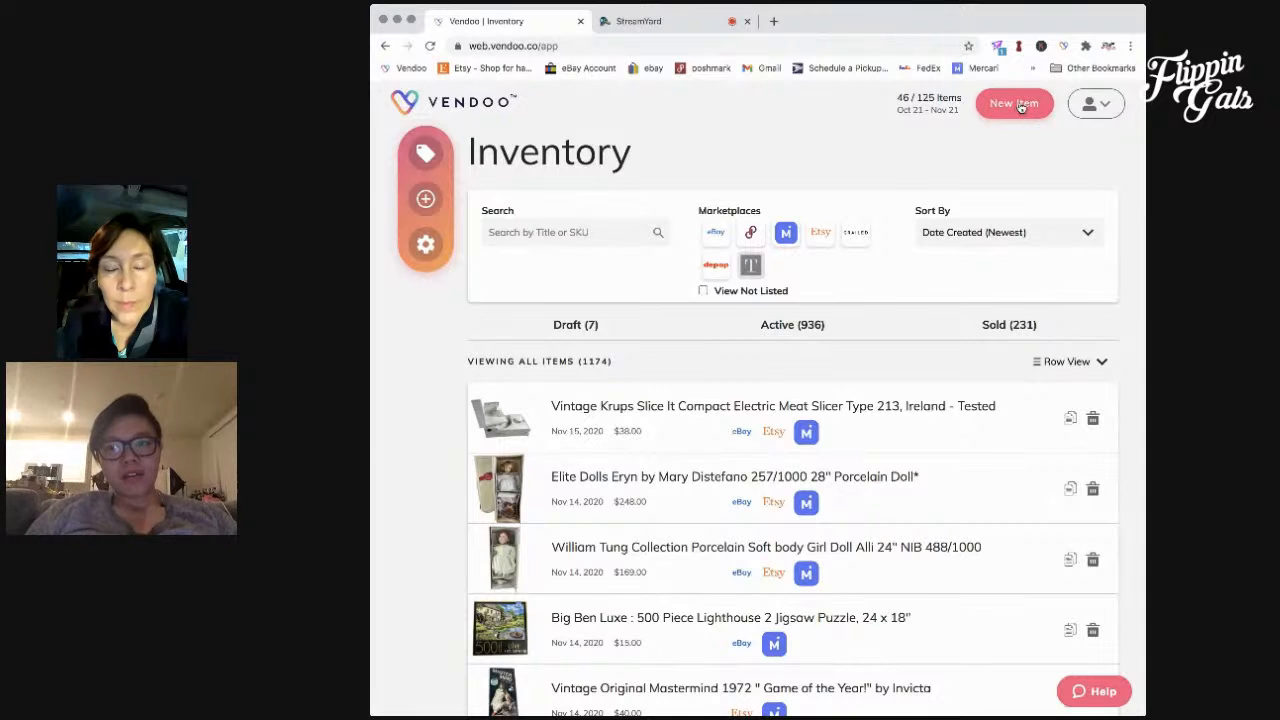
click(1020, 107)
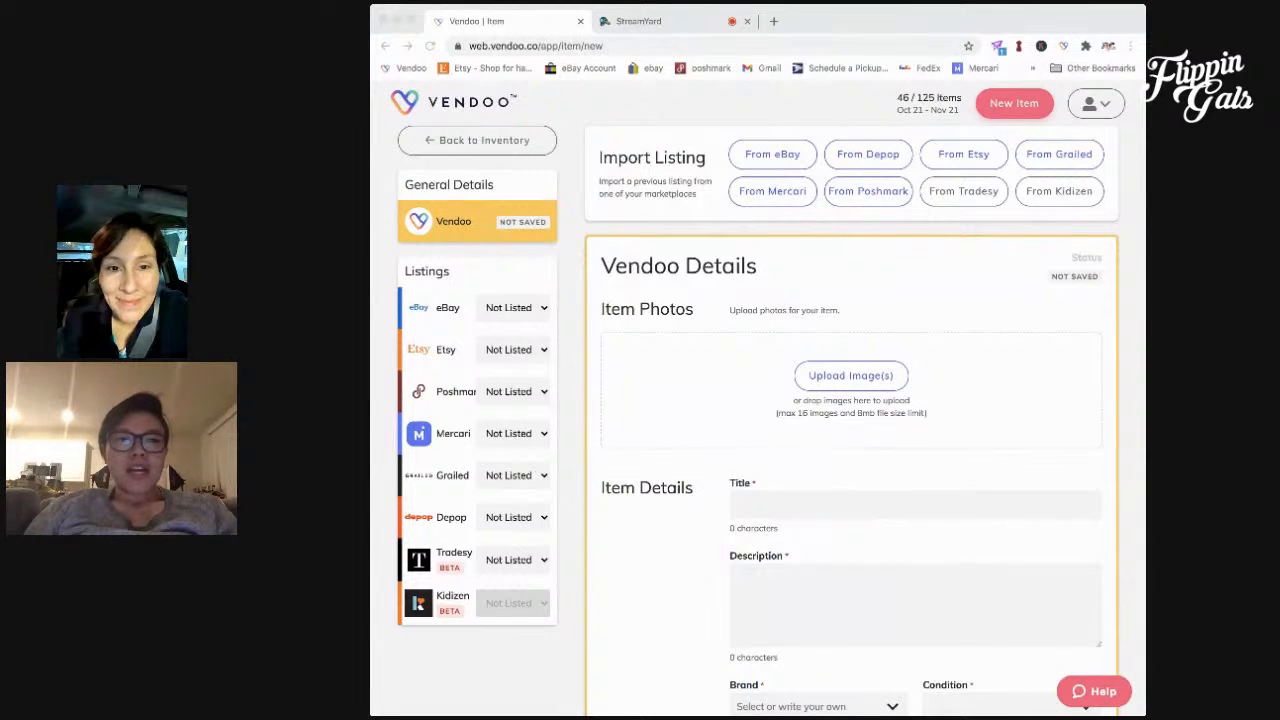
- Add the nine leather jacket photos to the new item and make the full front view the first photo
scroll(867, 310, down, 1)
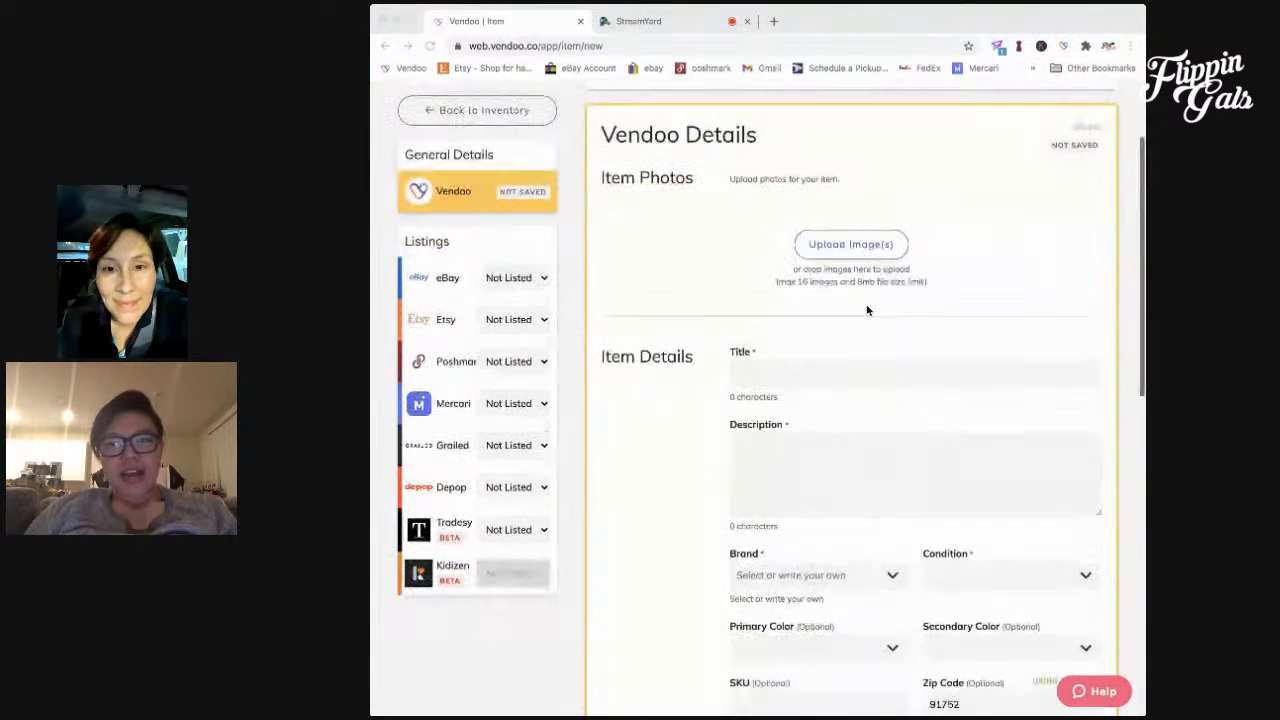
scroll(867, 310, down, 1)
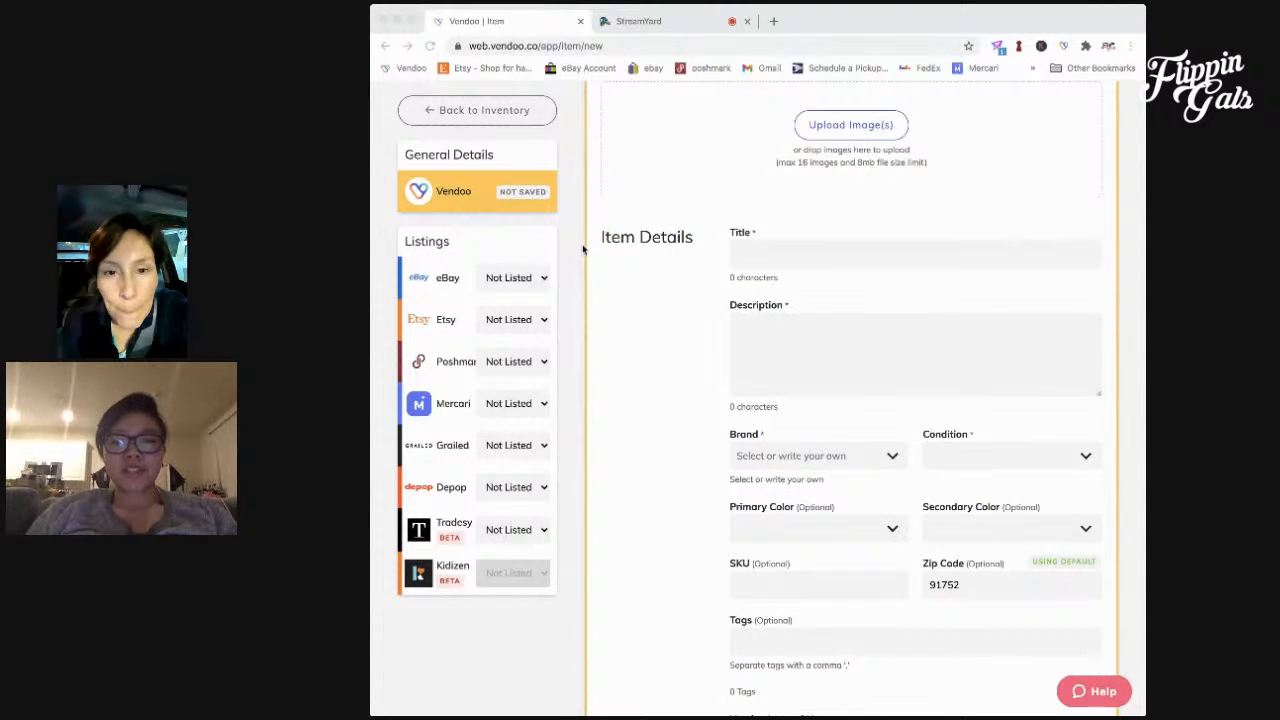
scroll(583, 250, up, 3)
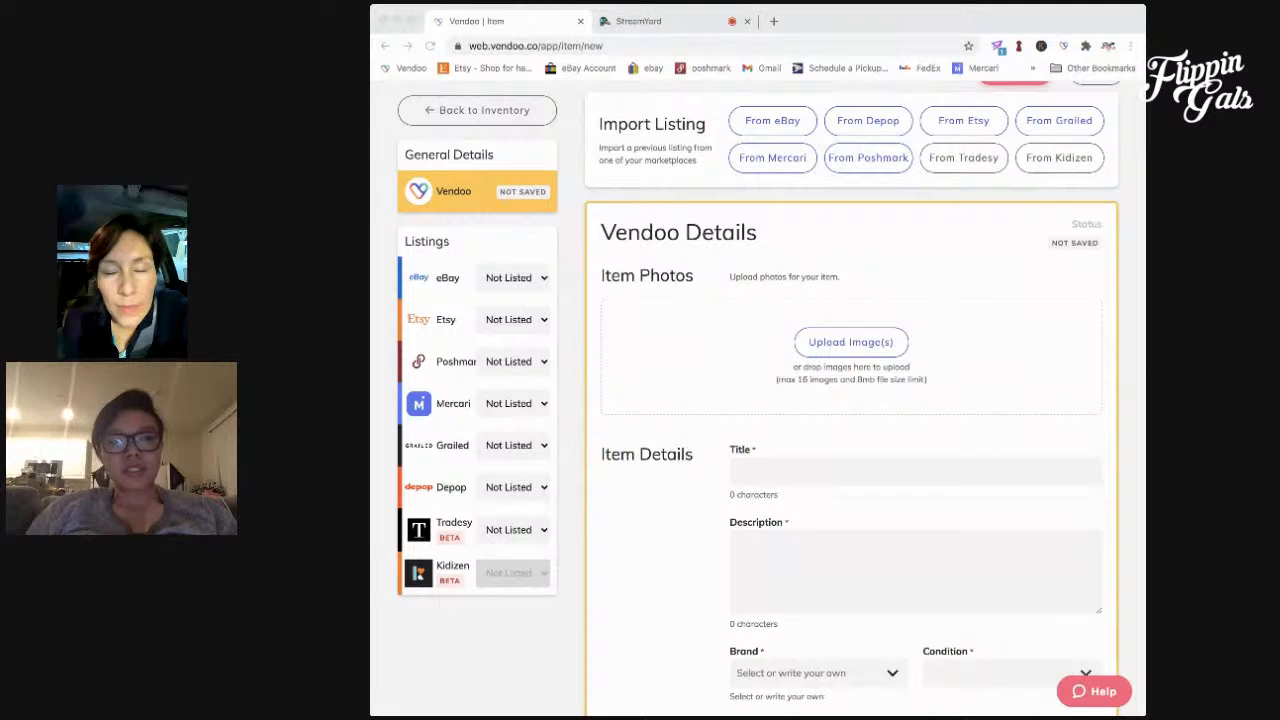
drag(626, 232, 790, 368)
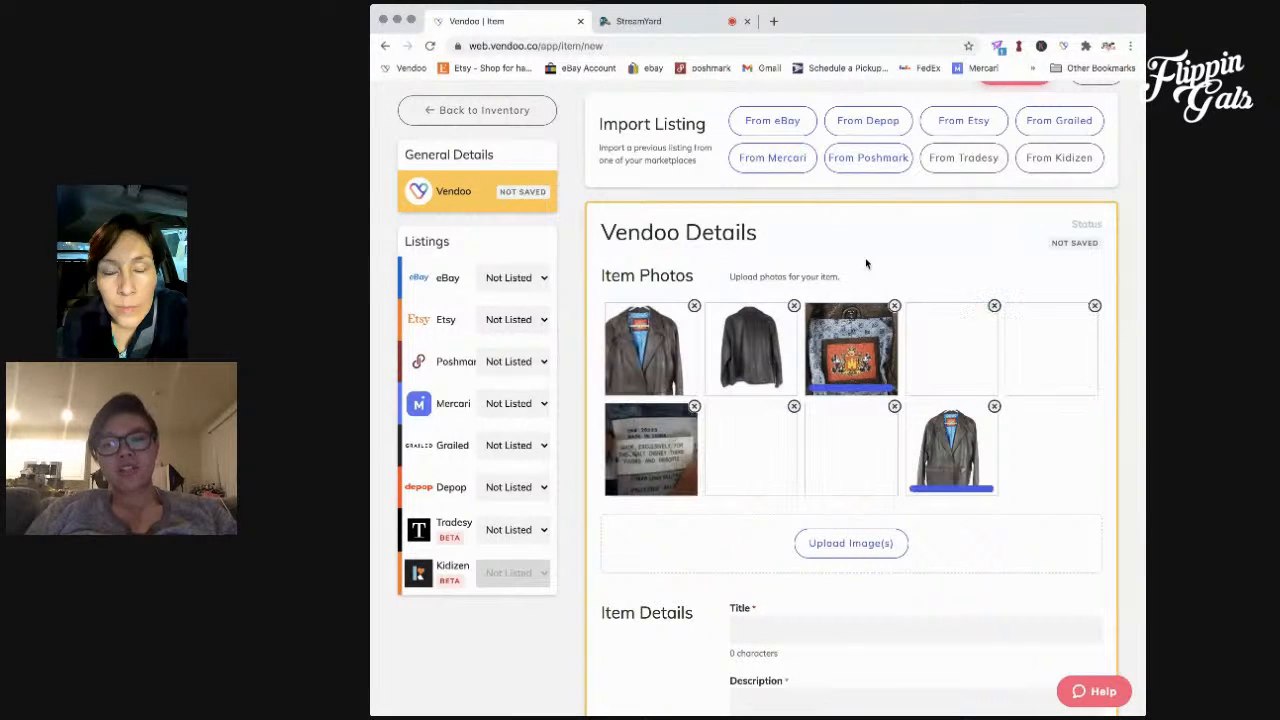
scroll(866, 263, down, 3)
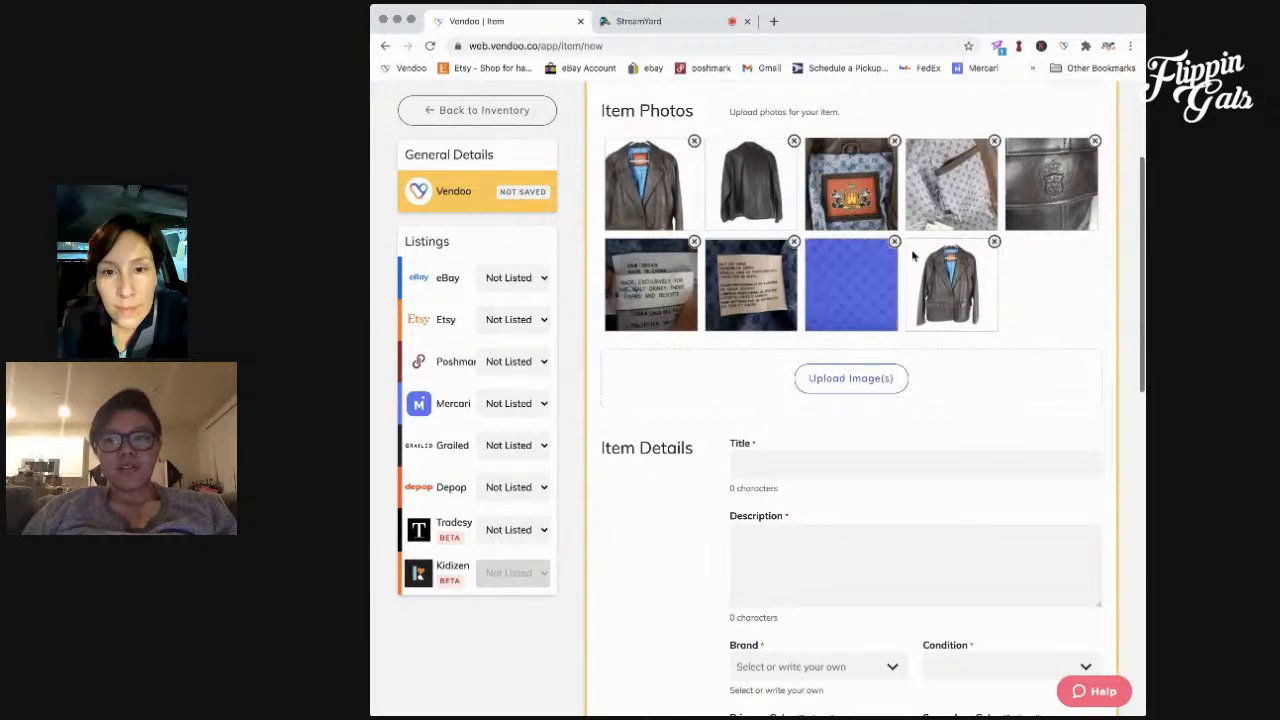
drag(951, 277, 630, 172)
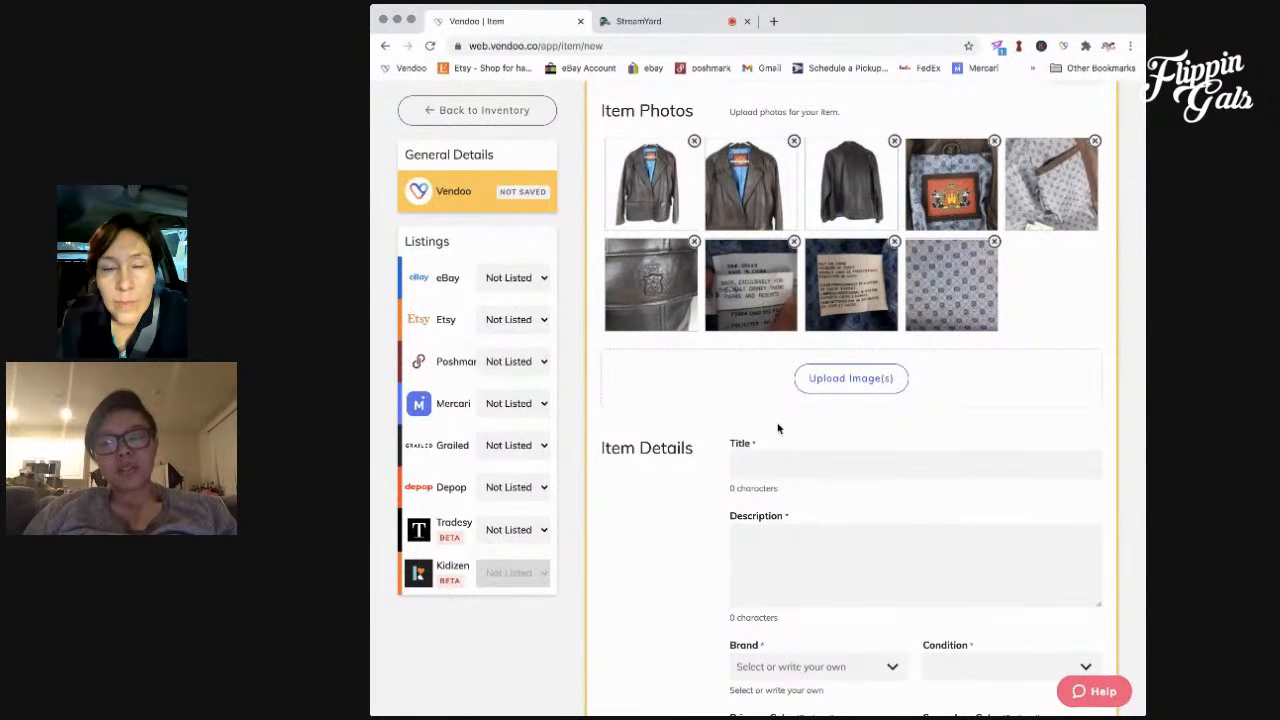
- Set the item title to "Walt Disney Vintage Women's 2XL Real Leather Lamb Skin Jacket Blazer"
key(super+Tab)
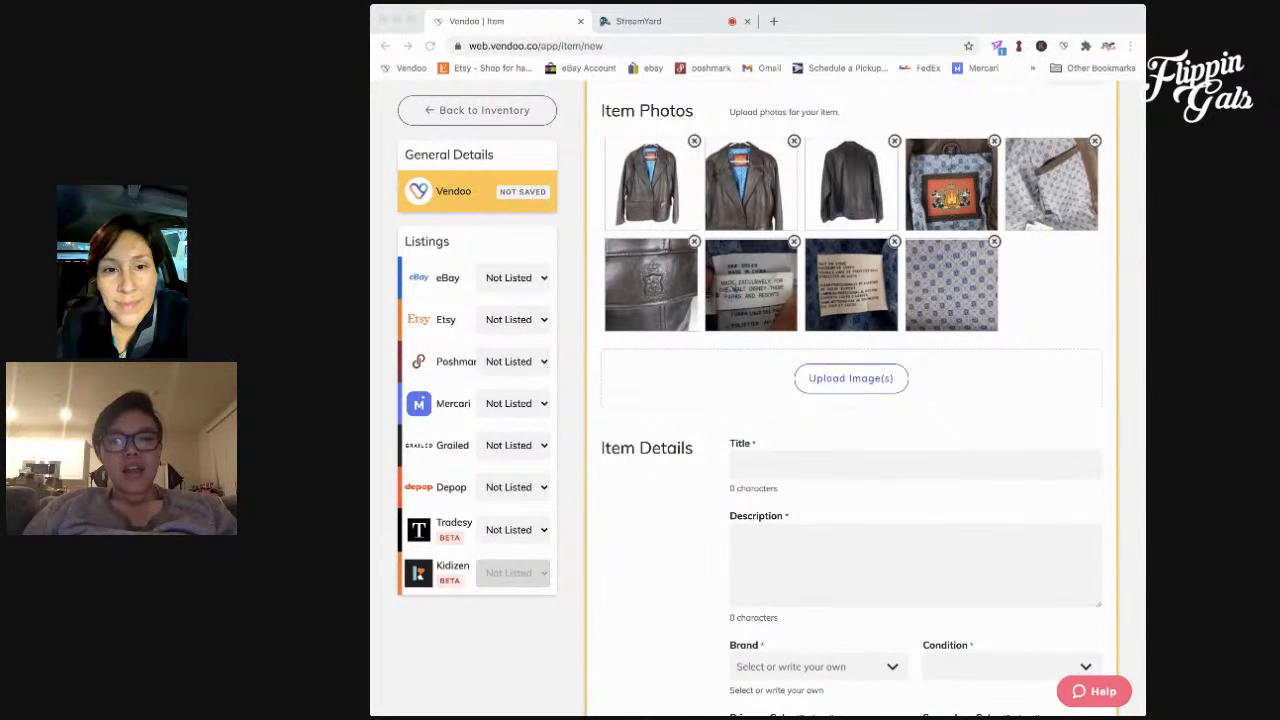
scroll(641, 421, down, 5)
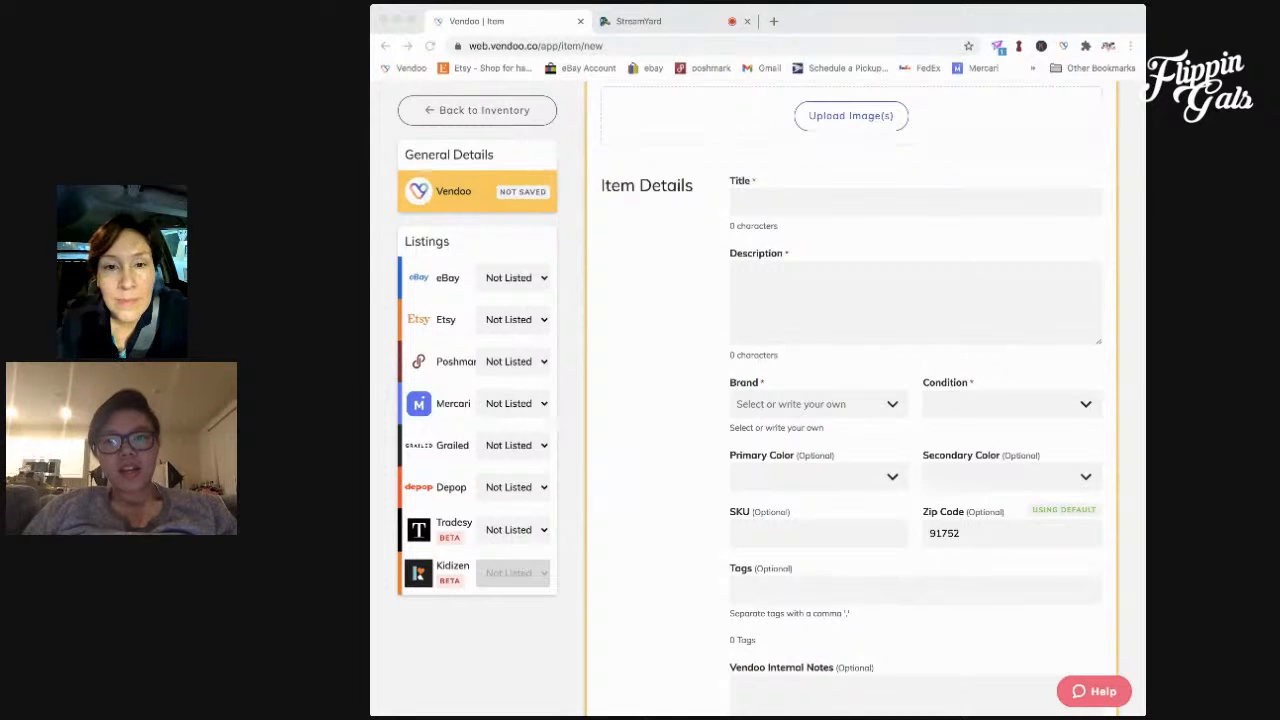
click(760, 203)
text(Walt Disney Vintage Women's 2XL Real Leather Lamb Skin Jacket Blazer)
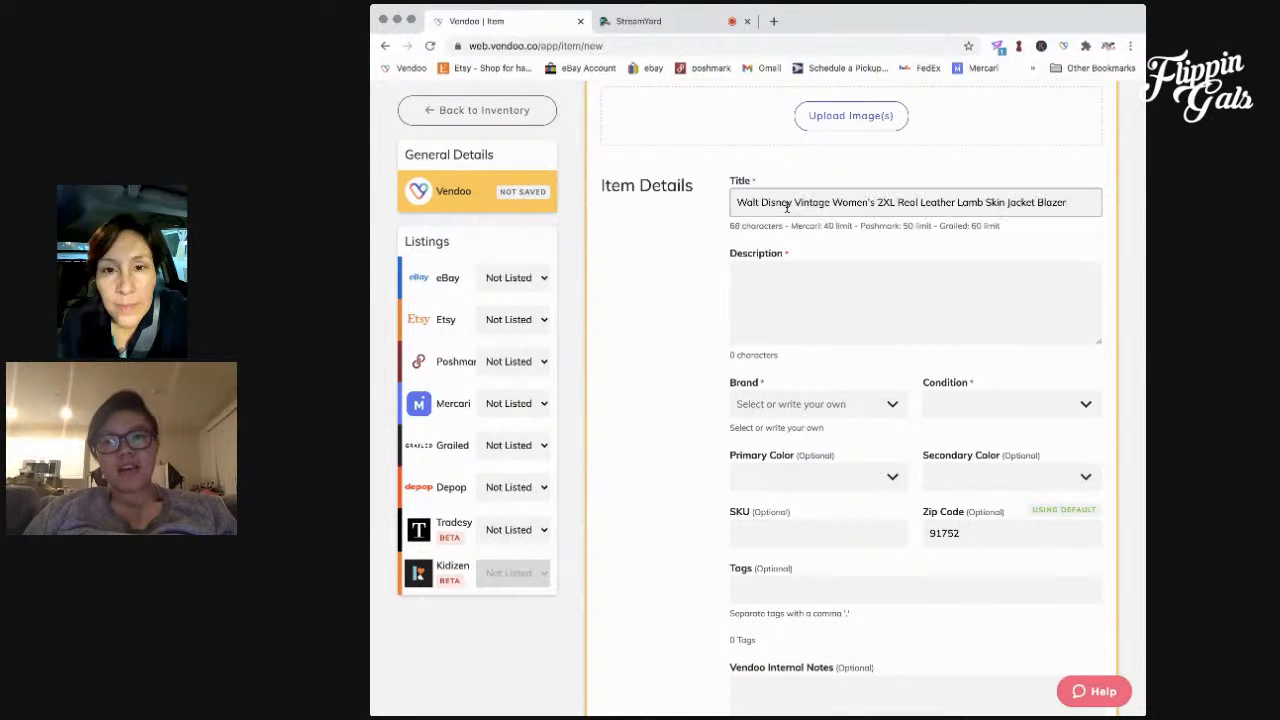
- Paste the prepared Disneyland Genuine Leather Jacket text into the item description and check it against the photos
key(super+Tab)
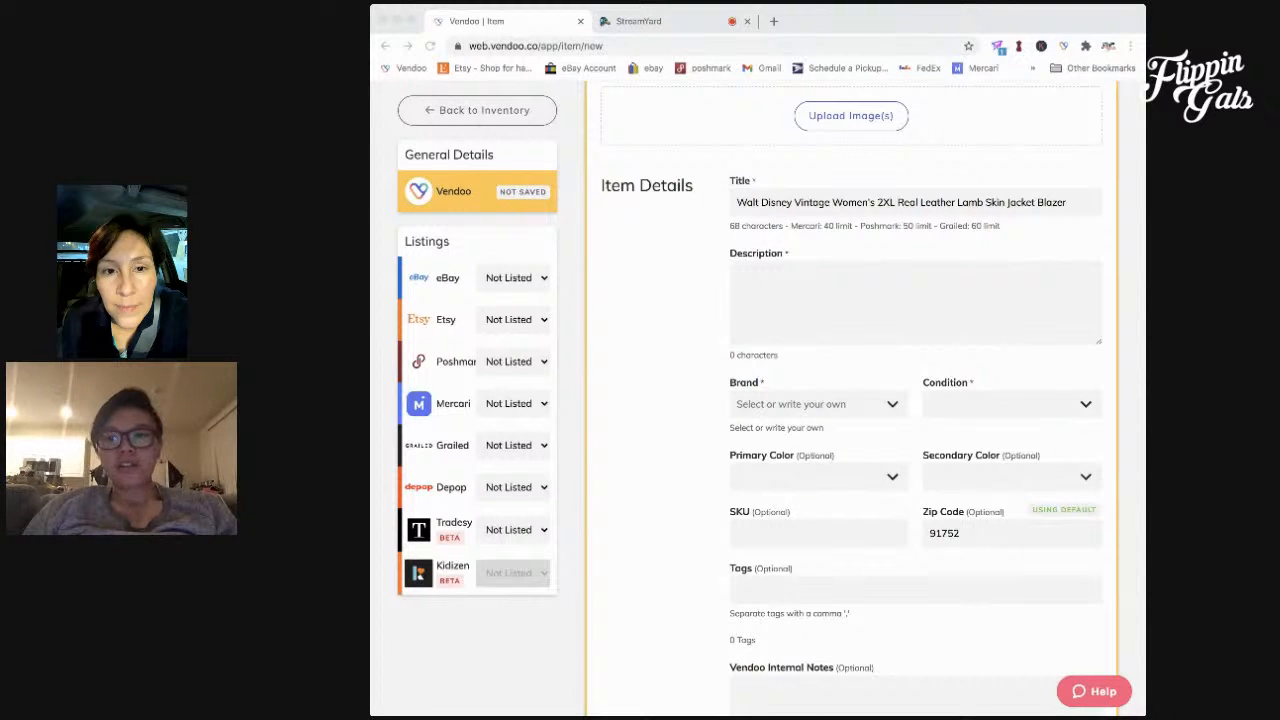
click(866, 306)
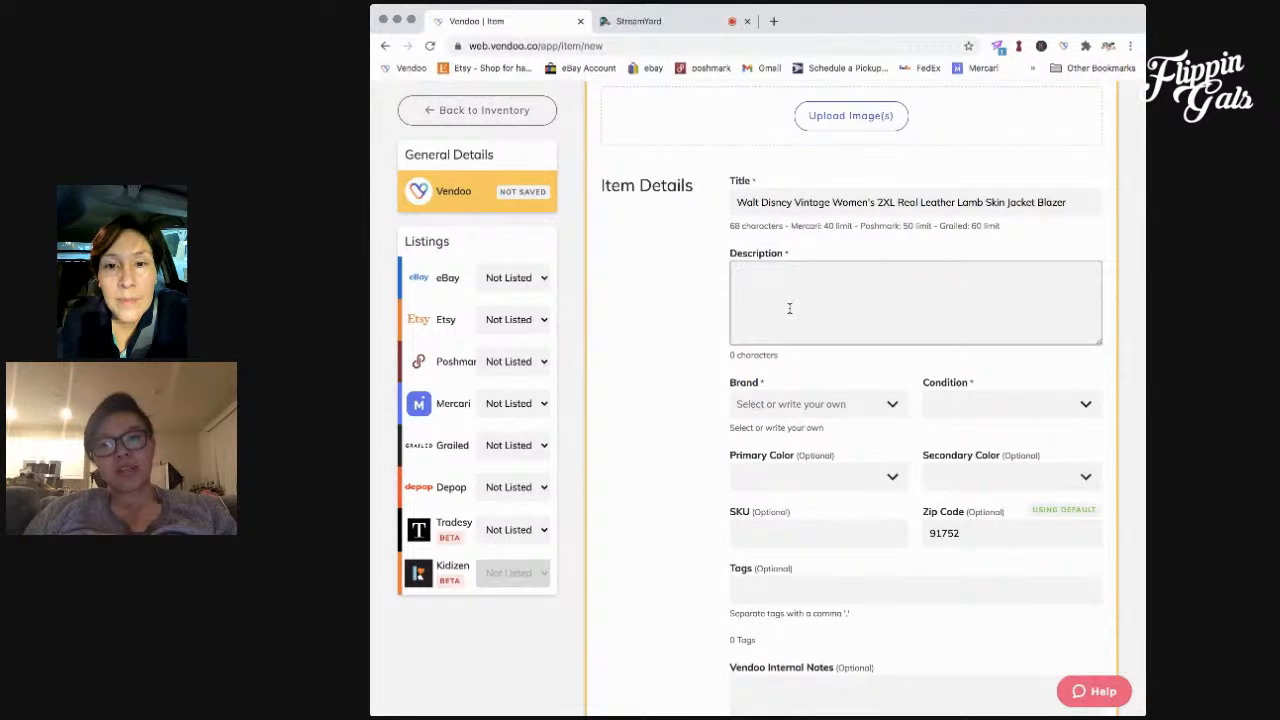
key(super+v)
scroll(789, 310, up, 5)
scroll(694, 249, up, 1)
scroll(694, 249, up, 5)
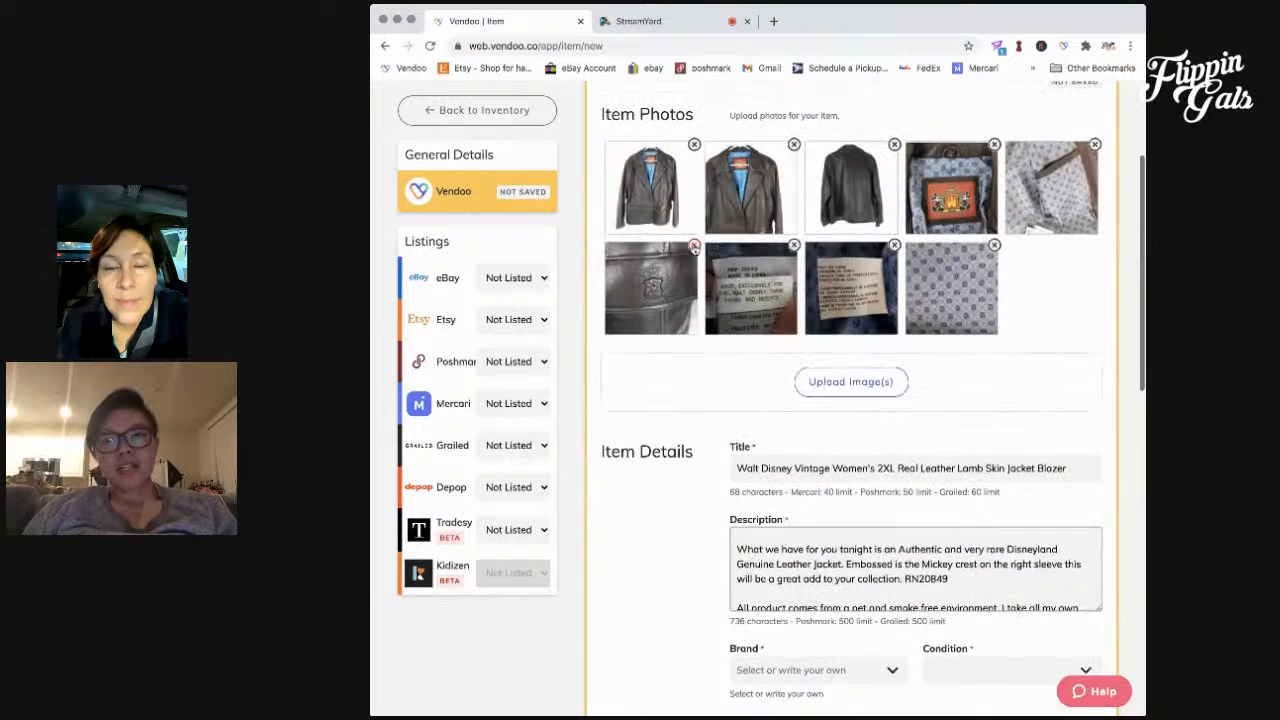
drag(757, 232, 706, 459)
- Set the item's brand to Disney and its condition to Pre-Owned
scroll(706, 459, down, 5)
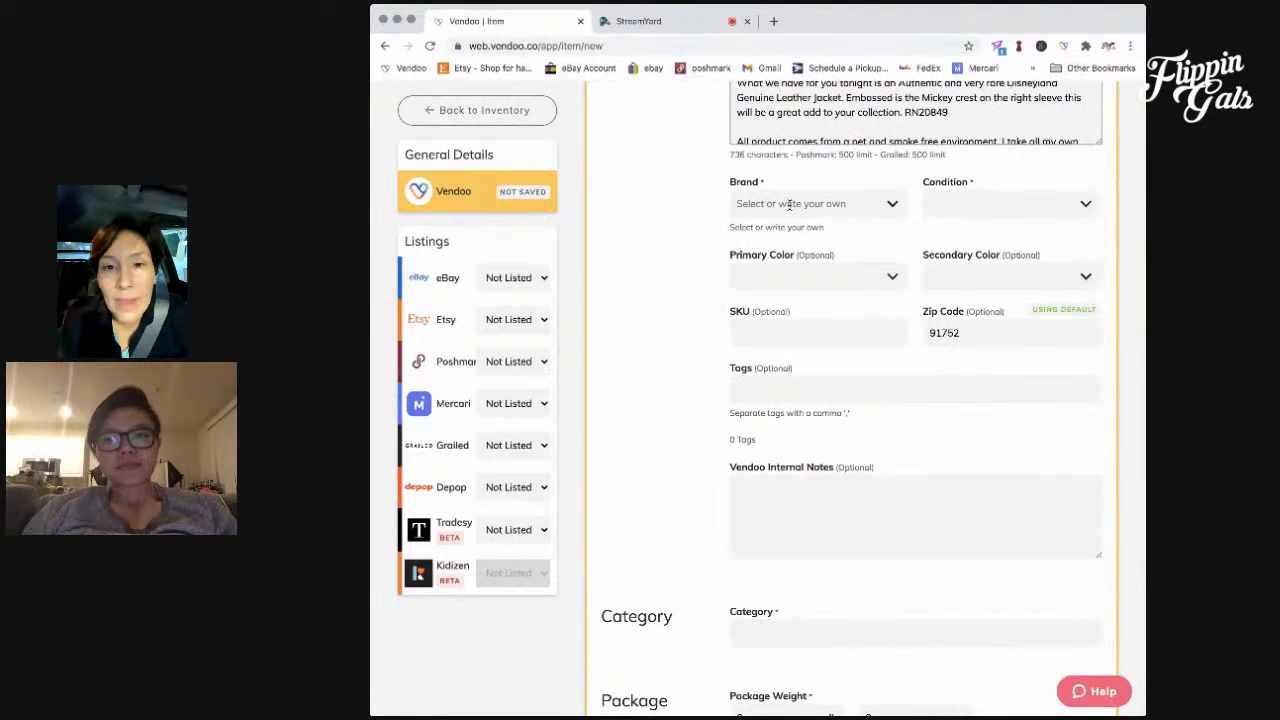
click(791, 204)
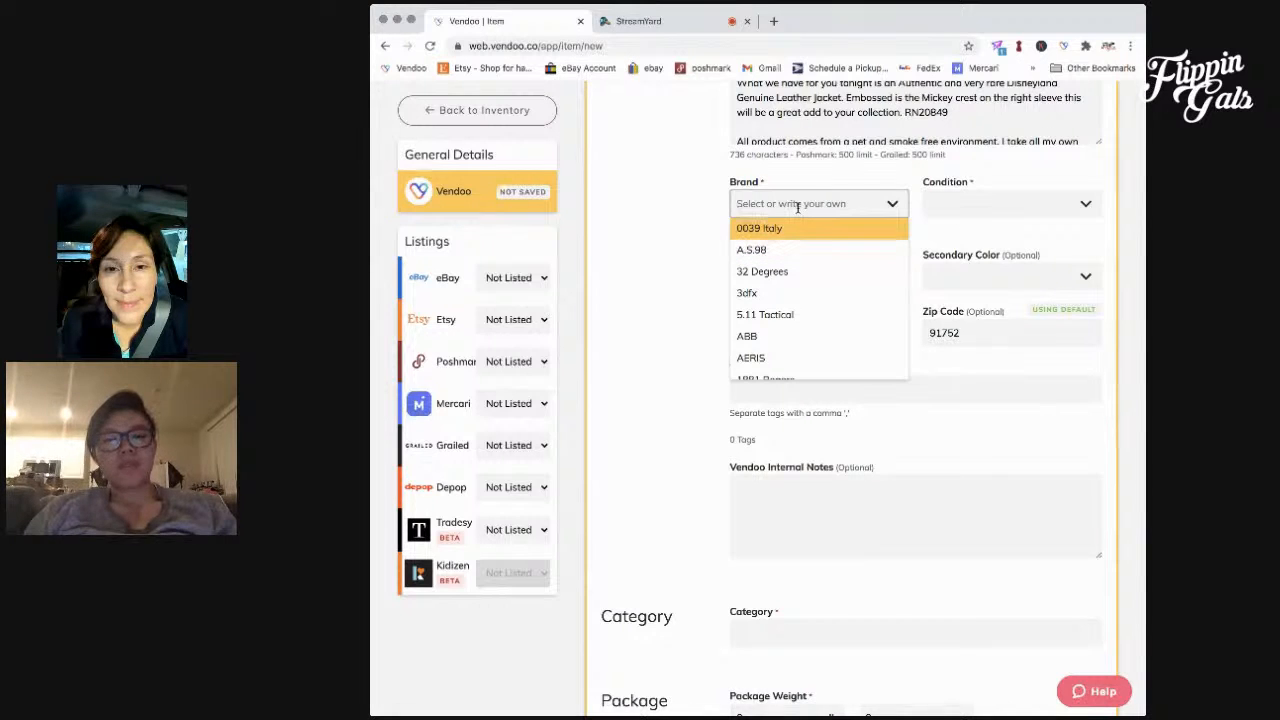
text(disney)
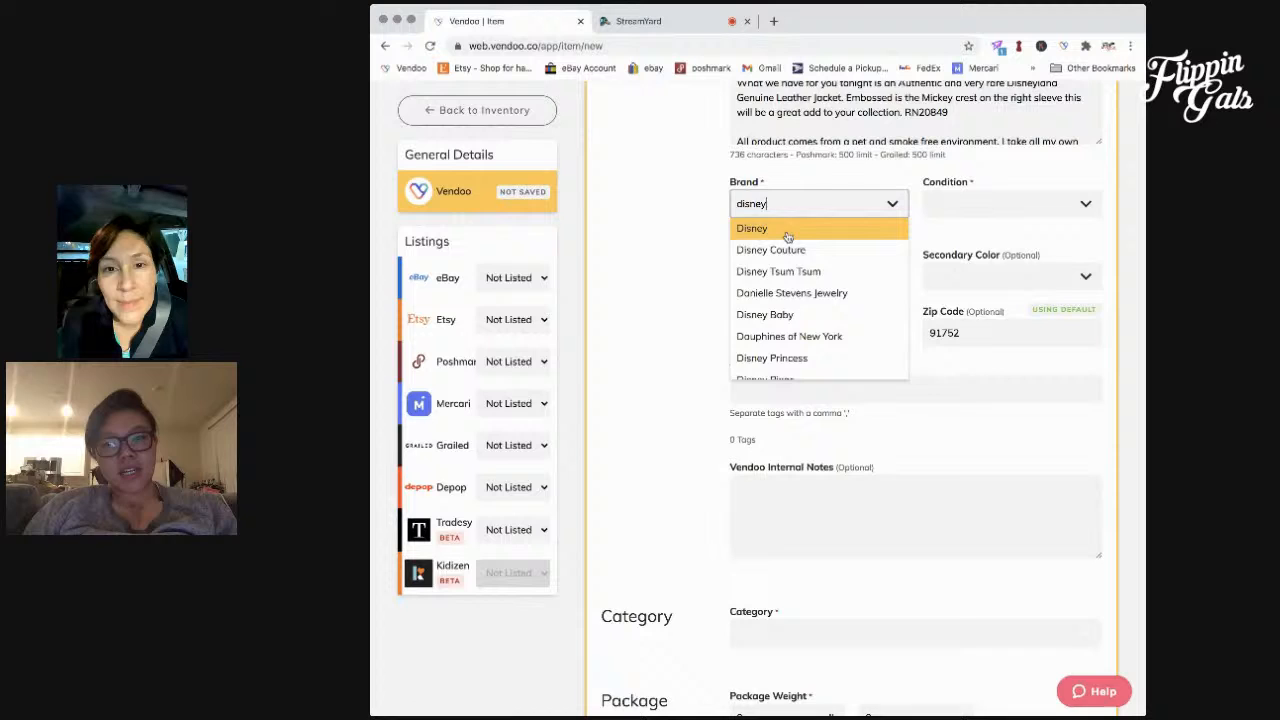
click(786, 230)
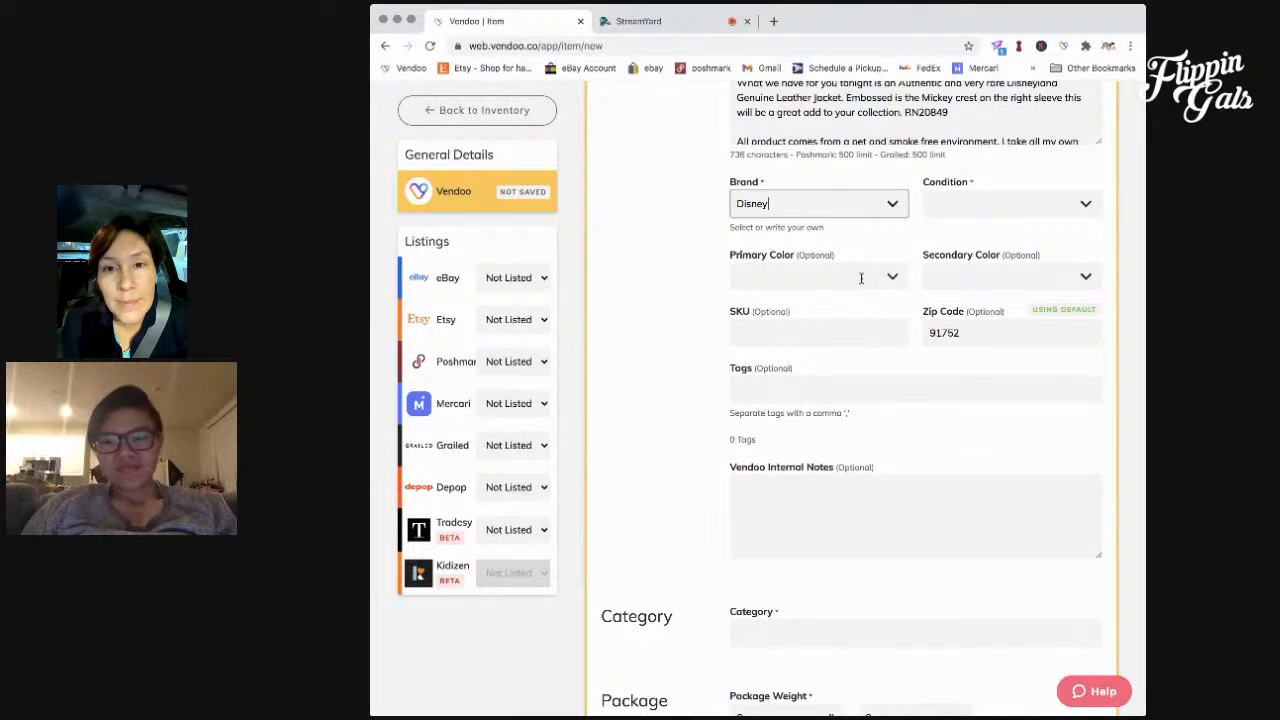
click(955, 207)
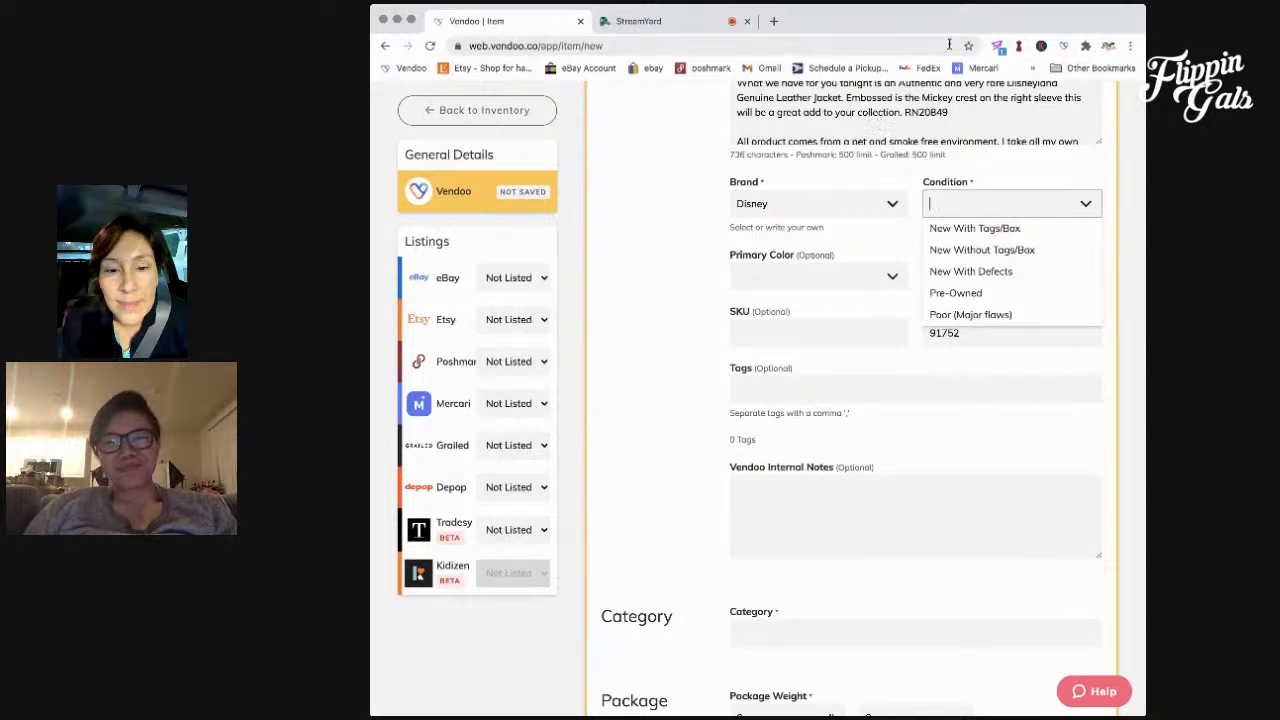
click(966, 295)
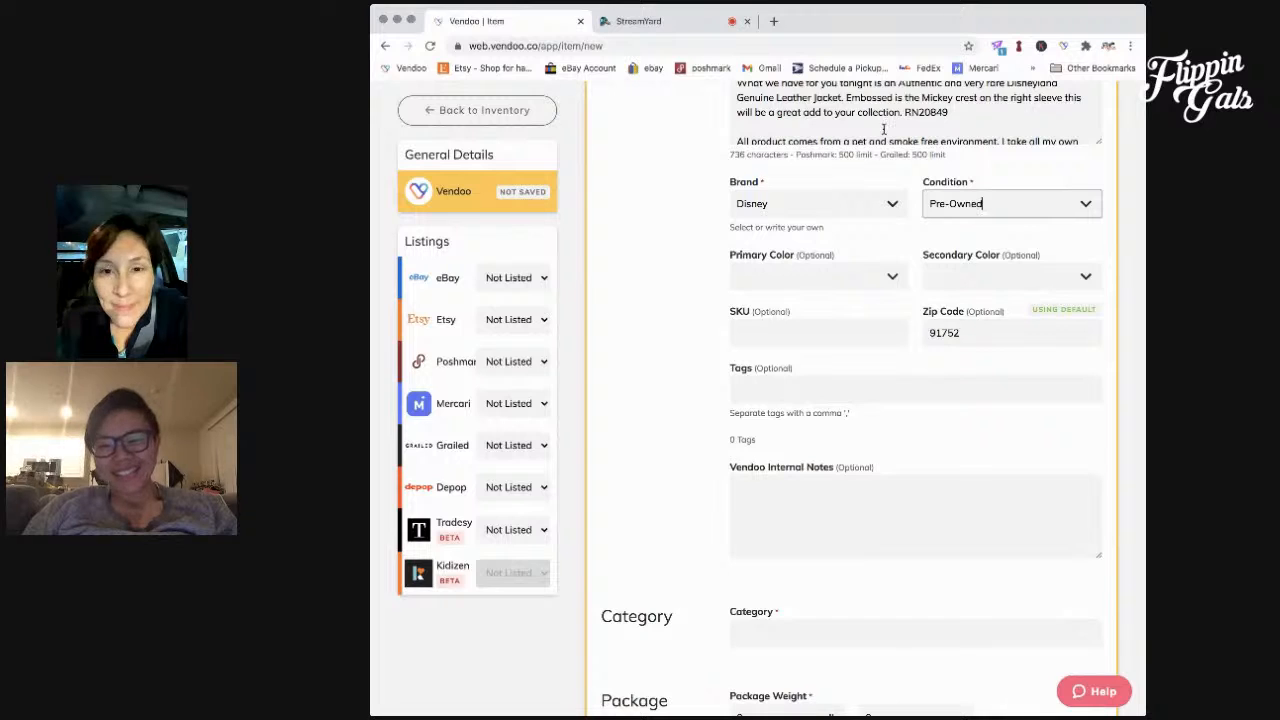
click(957, 203)
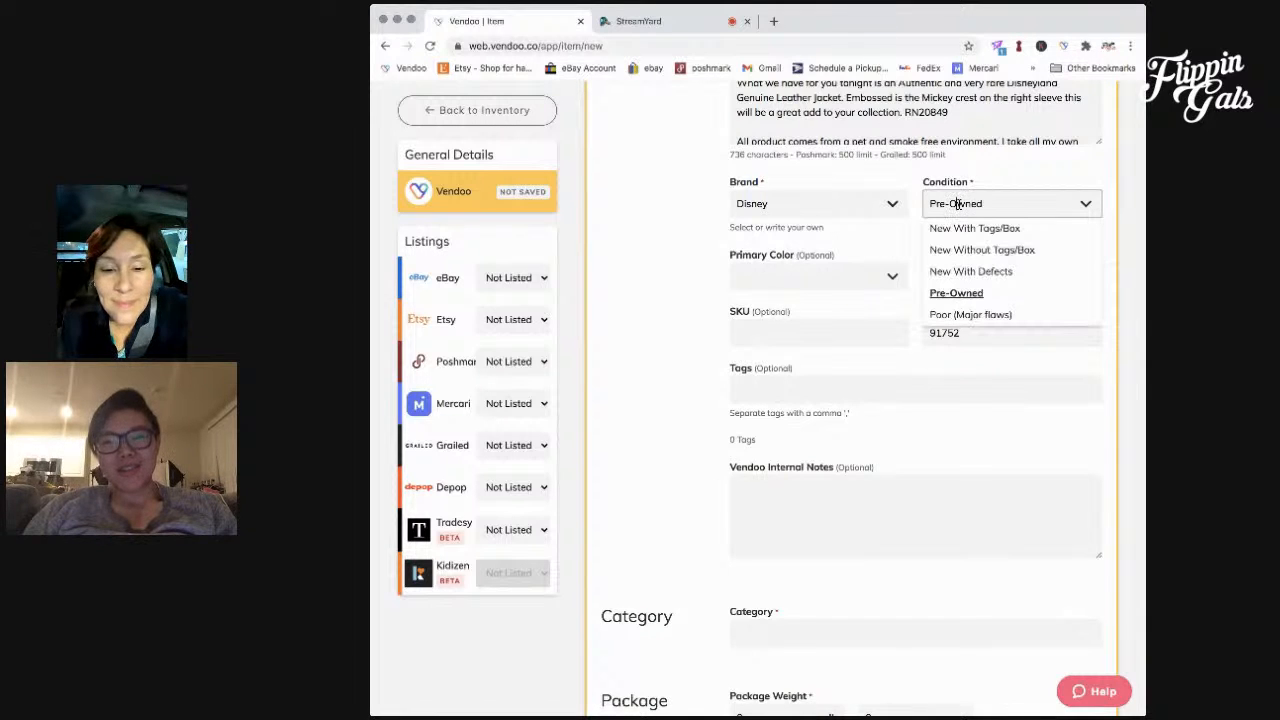
click(956, 293)
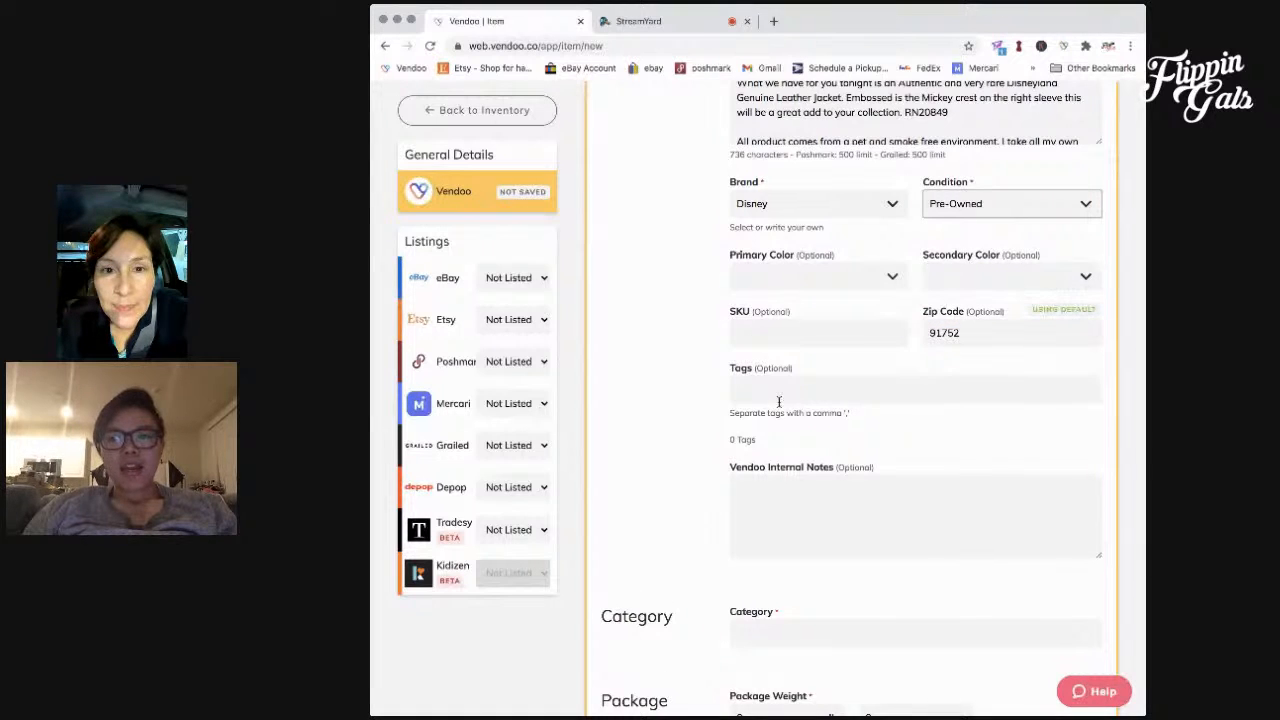
- Add the tags disneyjackets, disneyclothing, disneyleatherjacket and leatherjacketdisneyland to the item
scroll(779, 401, down, 3)
scroll(780, 402, up, 2)
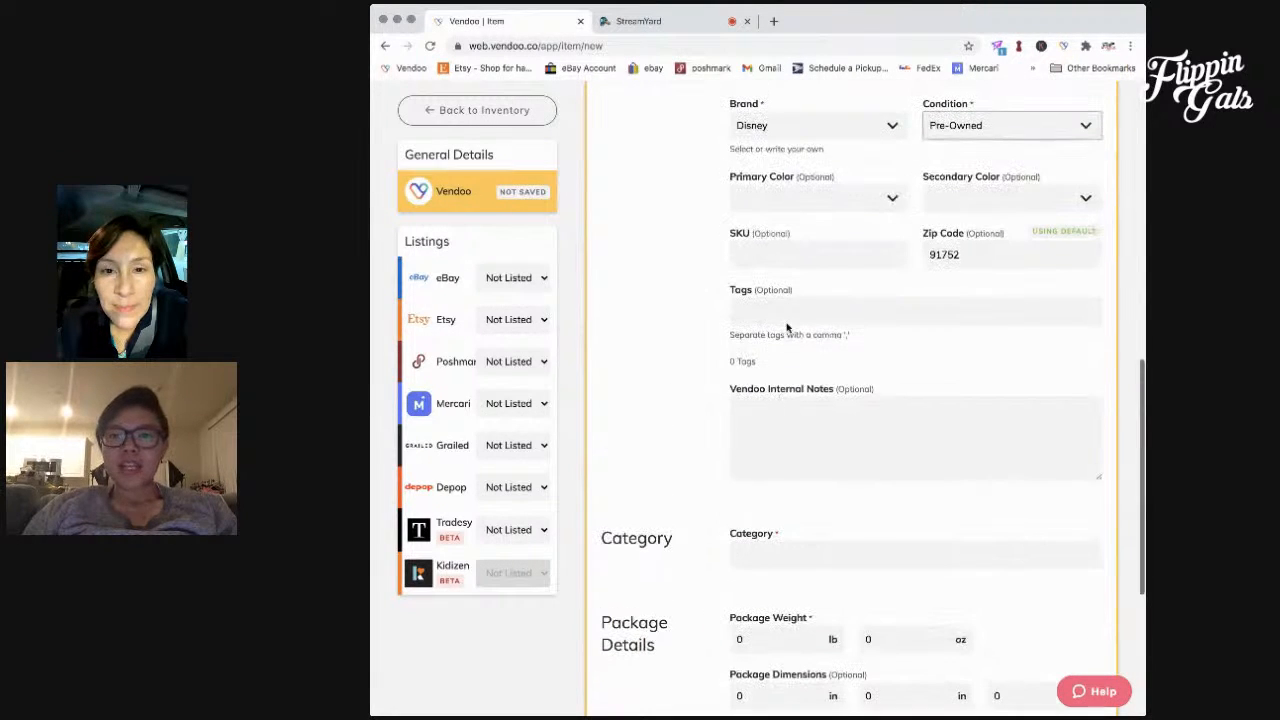
click(789, 299)
text(disneyjack)
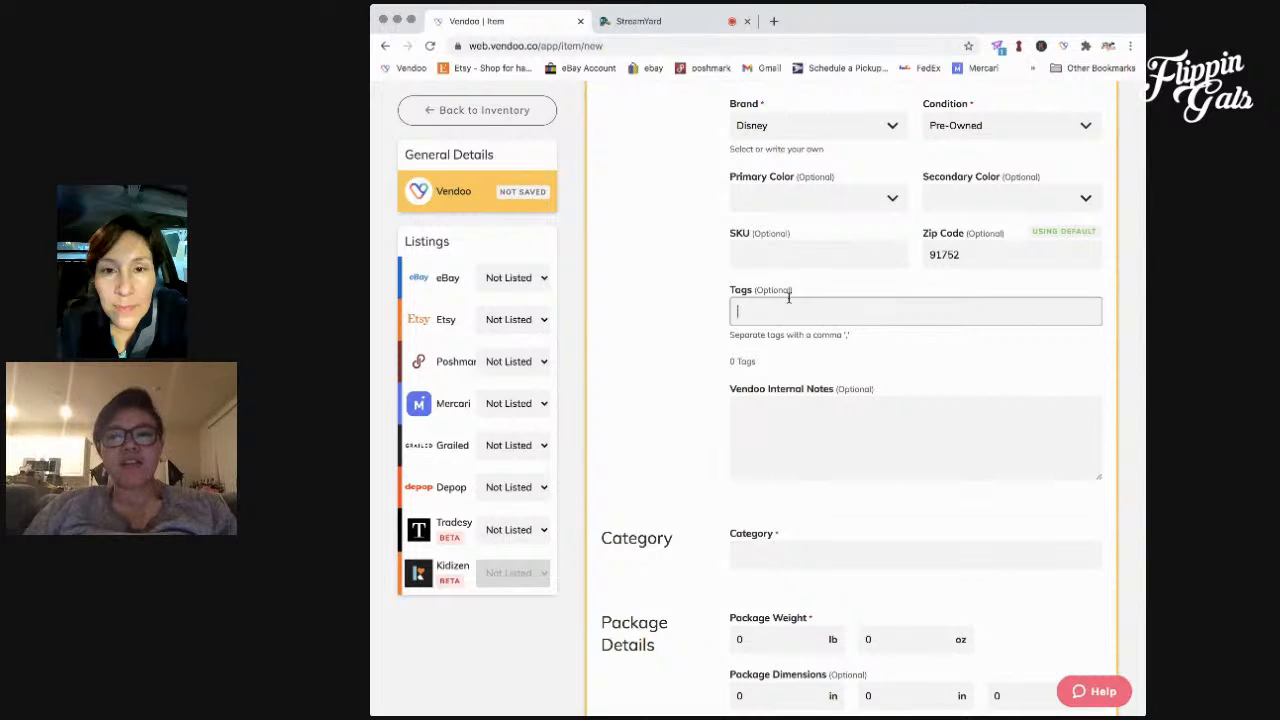
text(ets, disney)
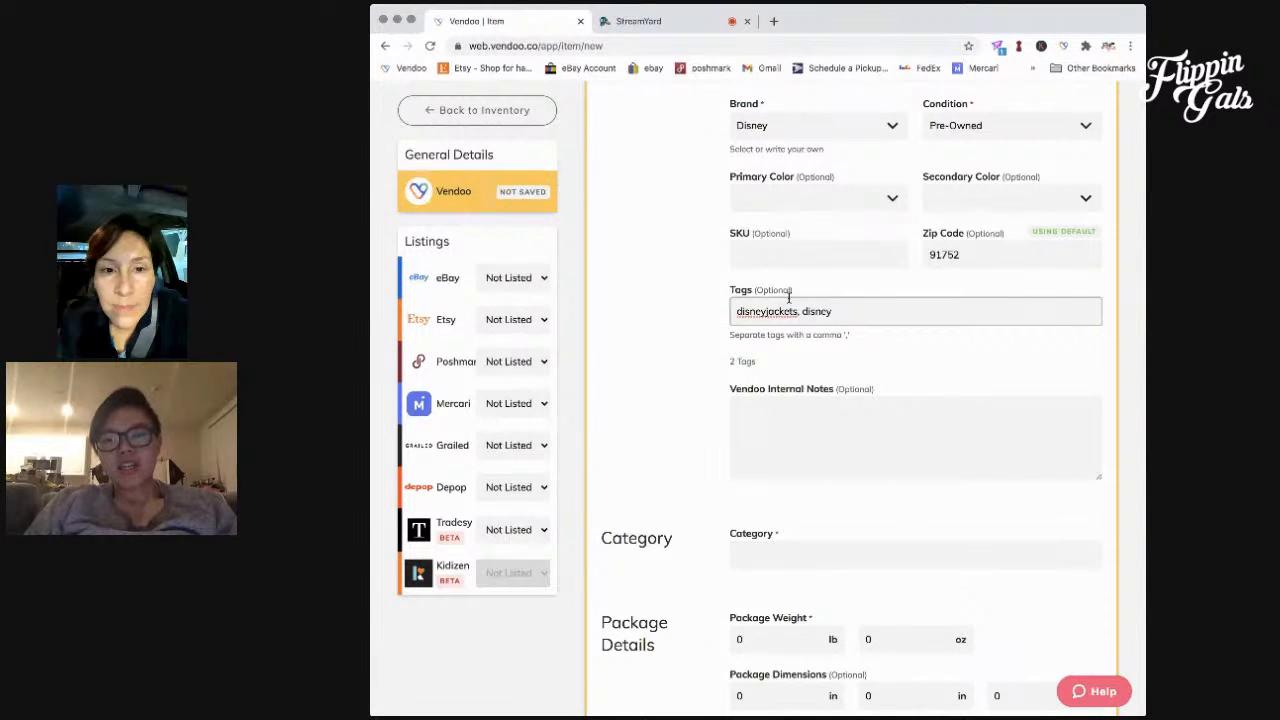
text(clothing, )
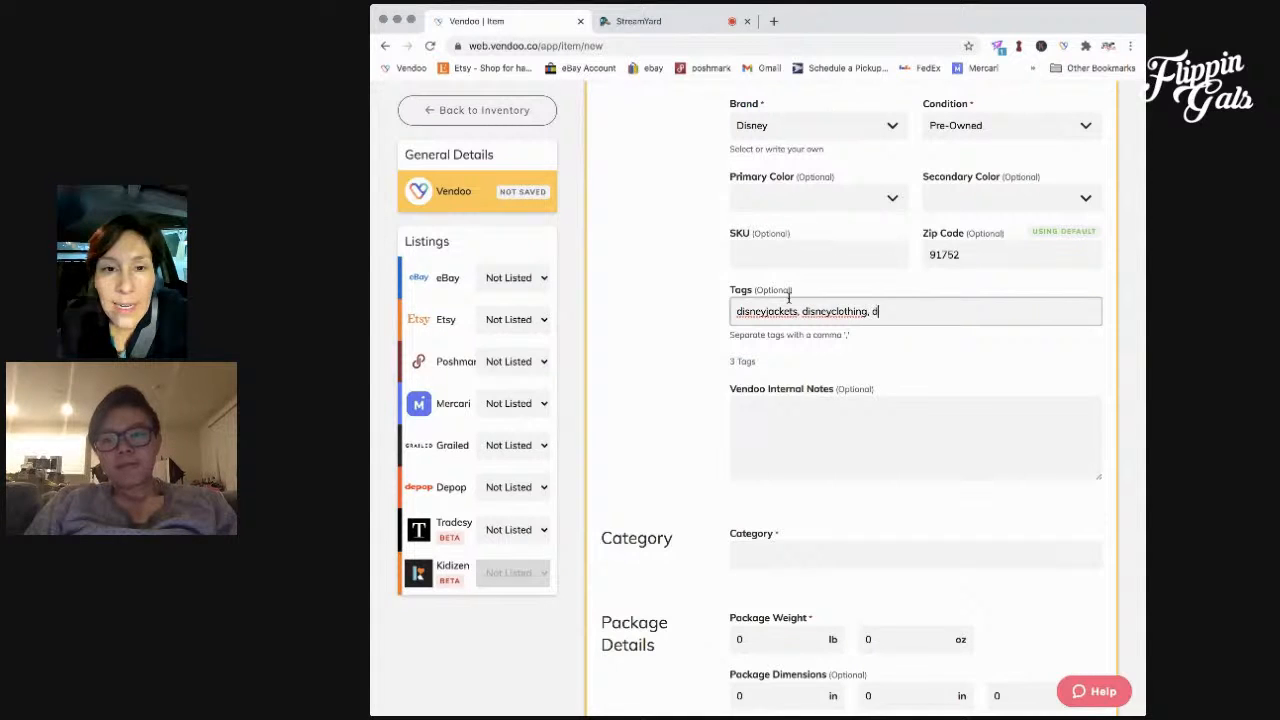
text(disneyleather)
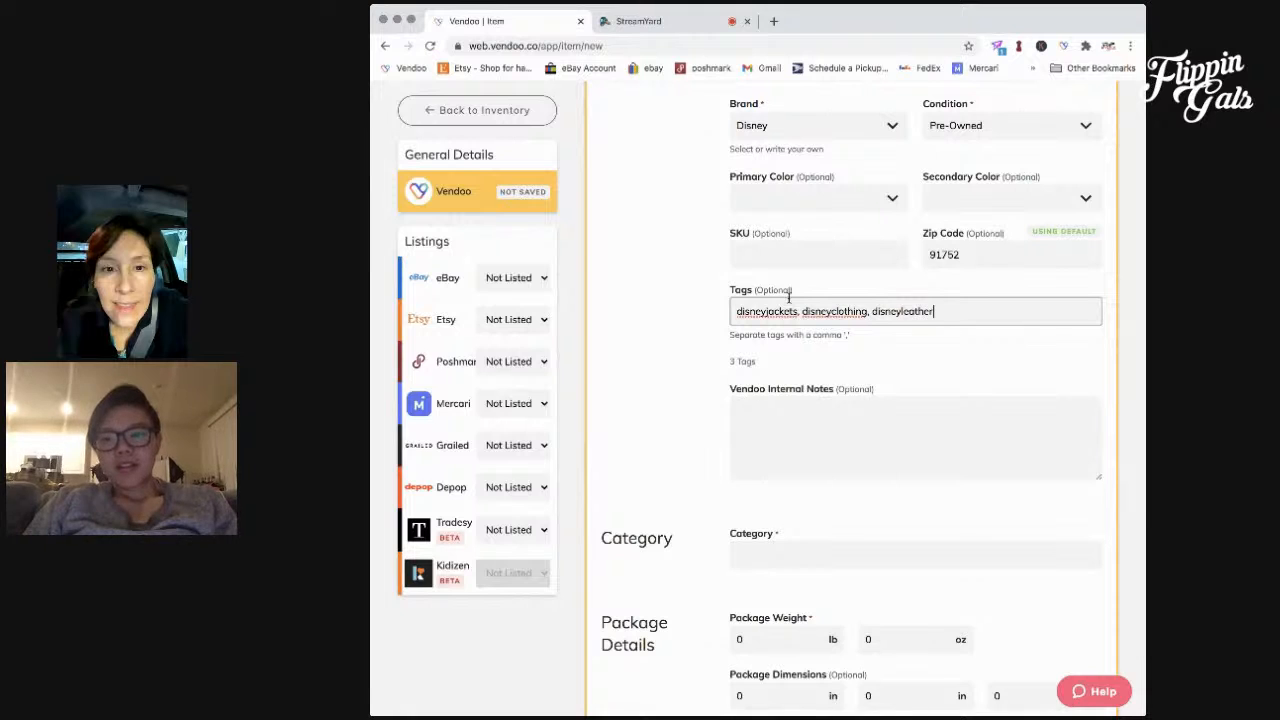
text(jacket, leahtr)
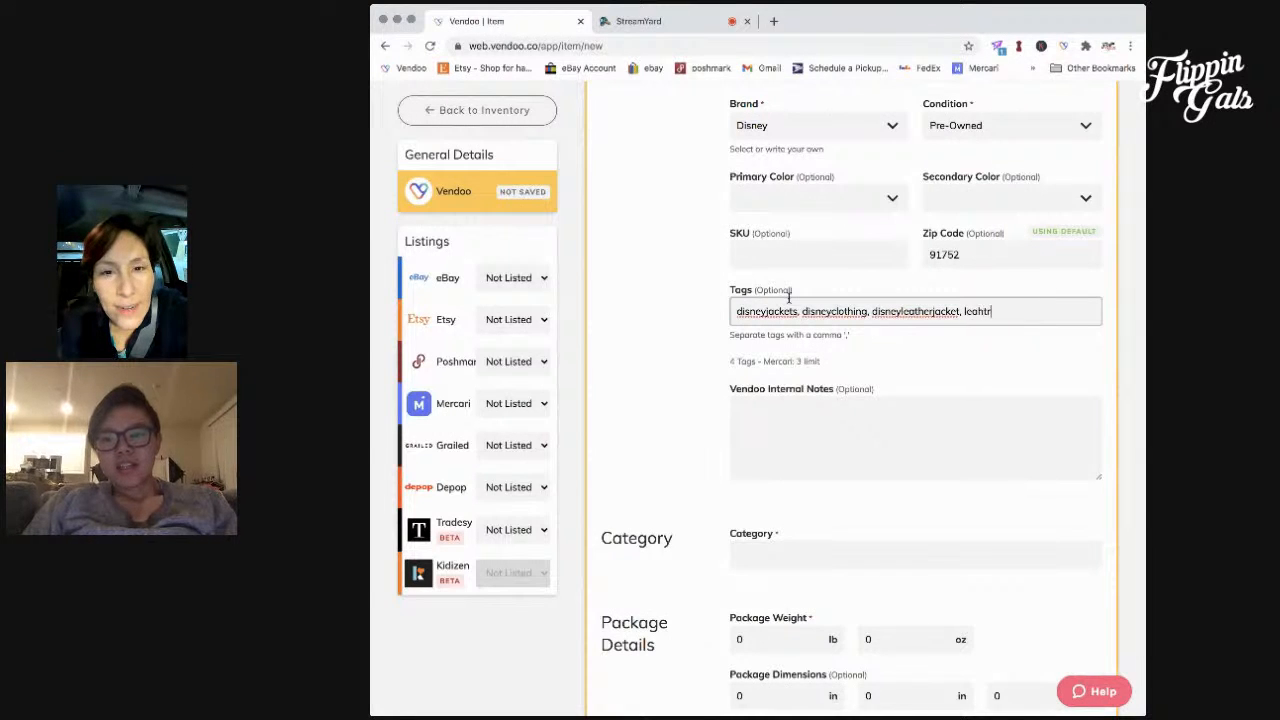
key(BackSpace)
text(er)
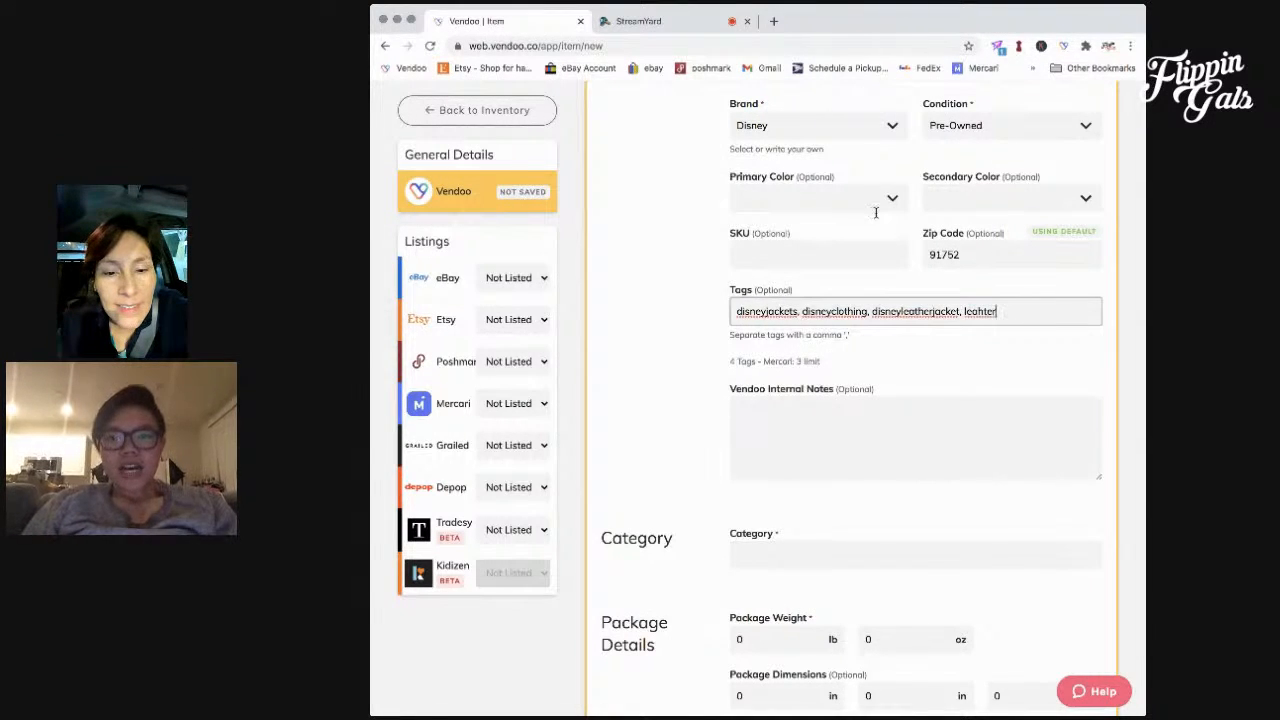
key(BackSpace)
key(BackSpace)
key(BackSpace)
key(BackSpace)
text(therjacketdisneyland)
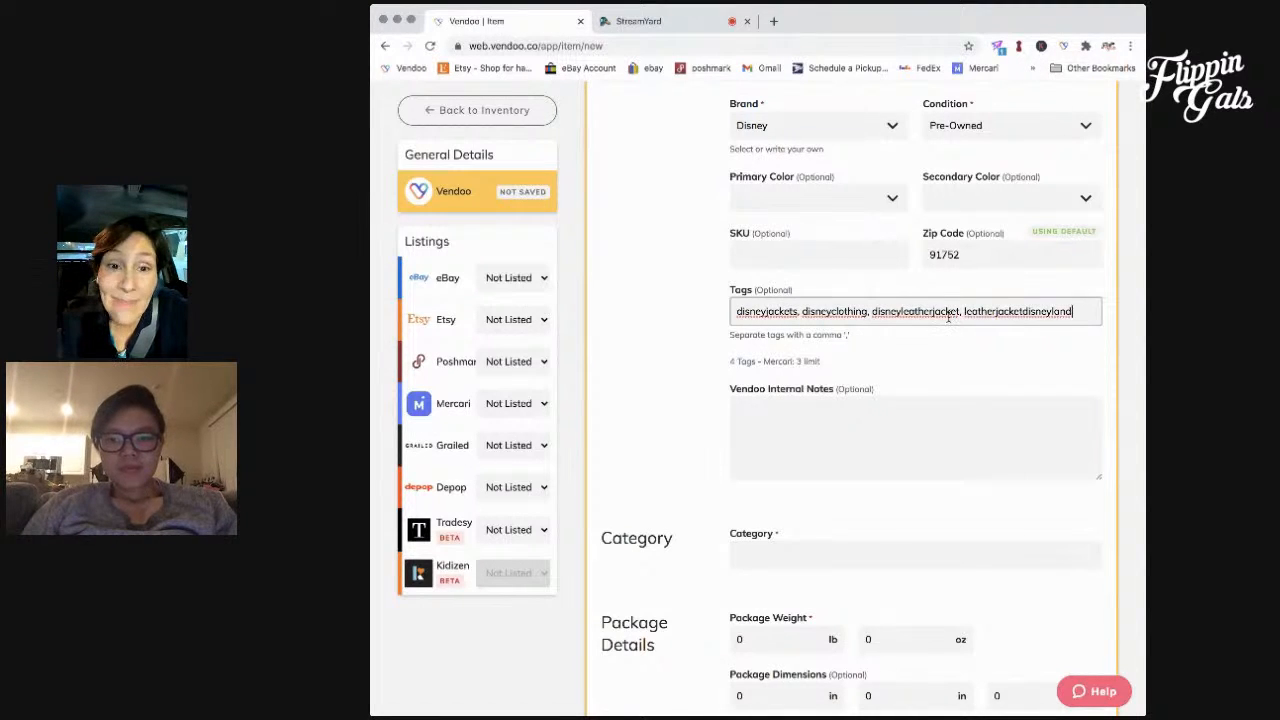
- Change the first tag from disneyjackets to disneylandjacket
click(765, 312)
text(land)
key(BackSpace)
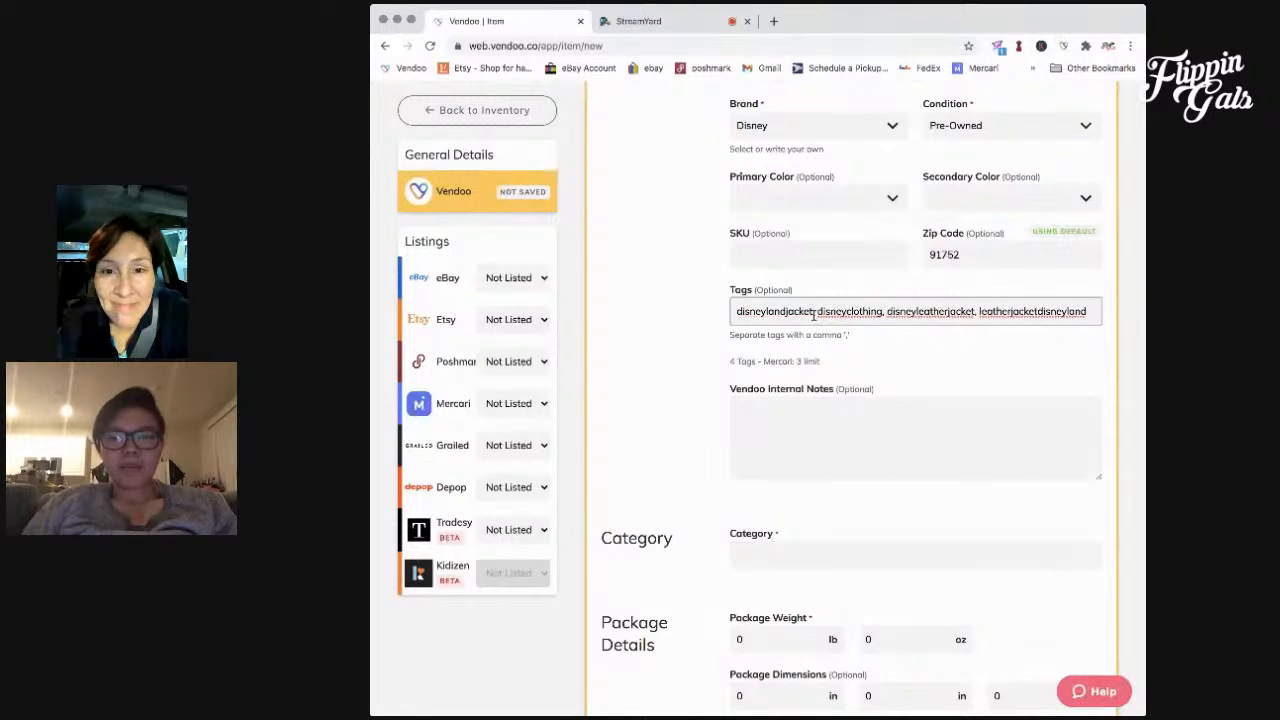
- Enter $12 in the item's Vendoo internal notes
scroll(690, 412, down, 2)
scroll(690, 412, down, 5)
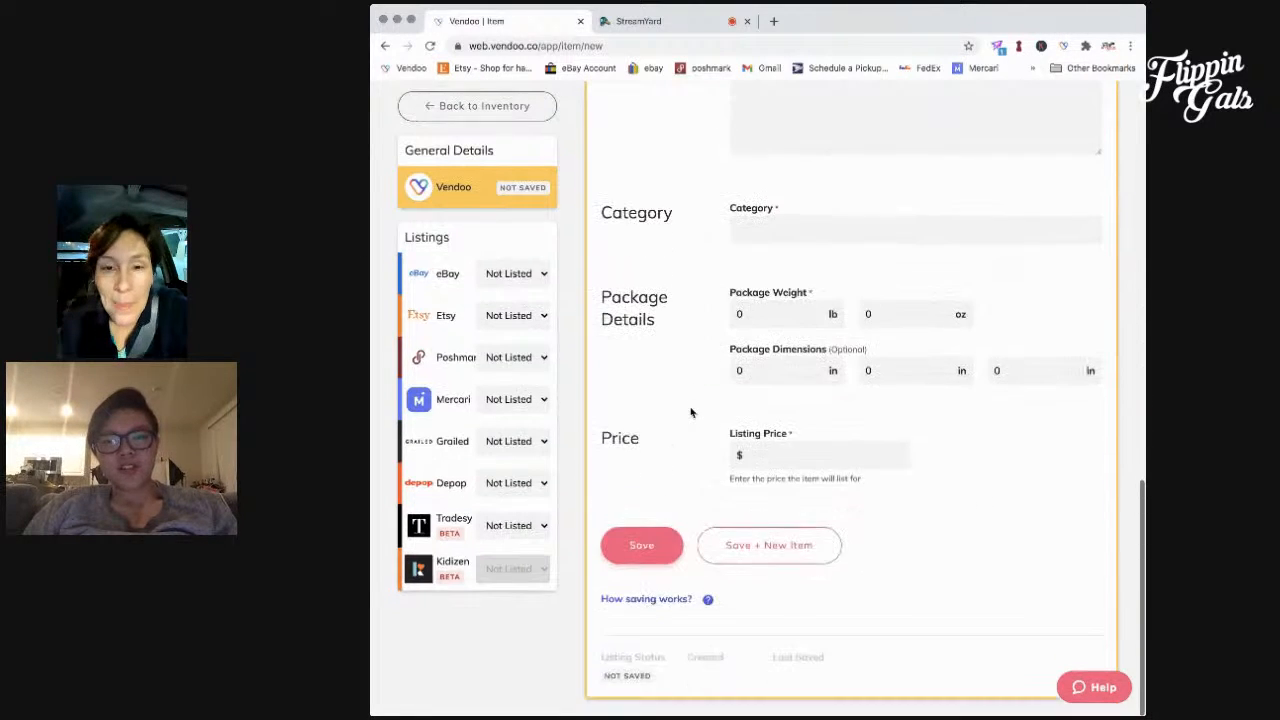
scroll(748, 286, up, 3)
drag(949, 20, 949, 20)
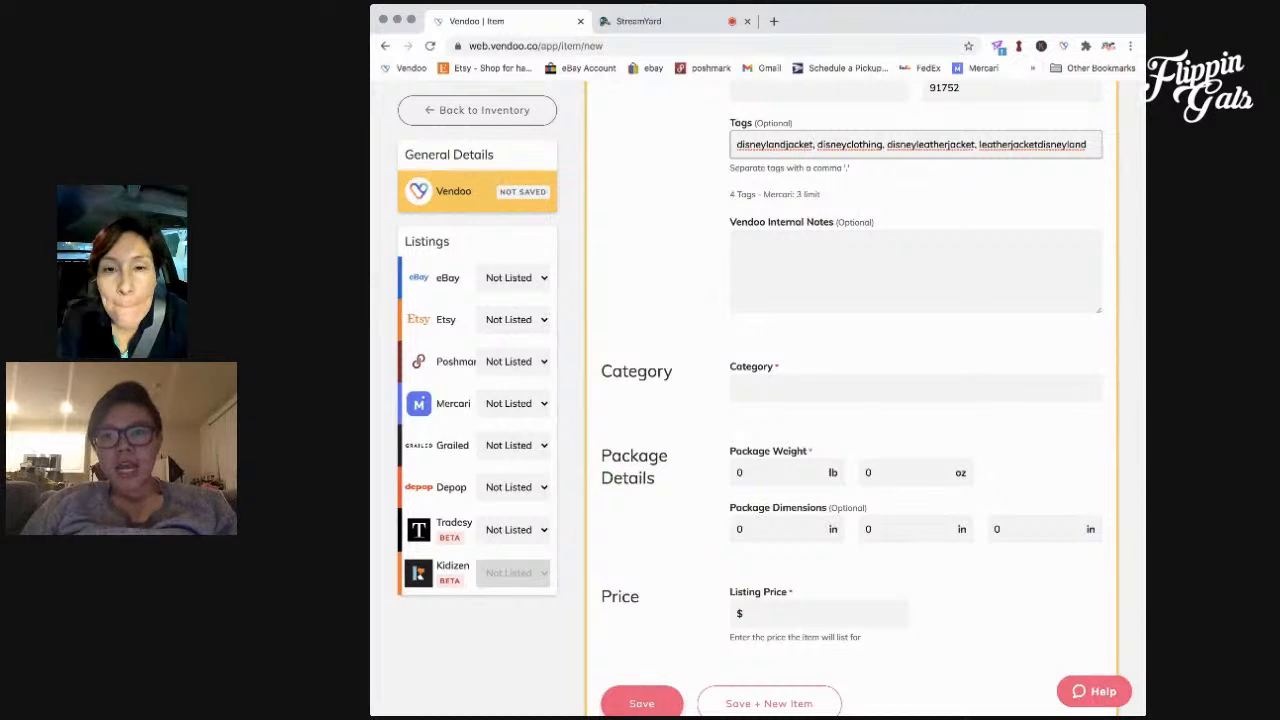
click(687, 297)
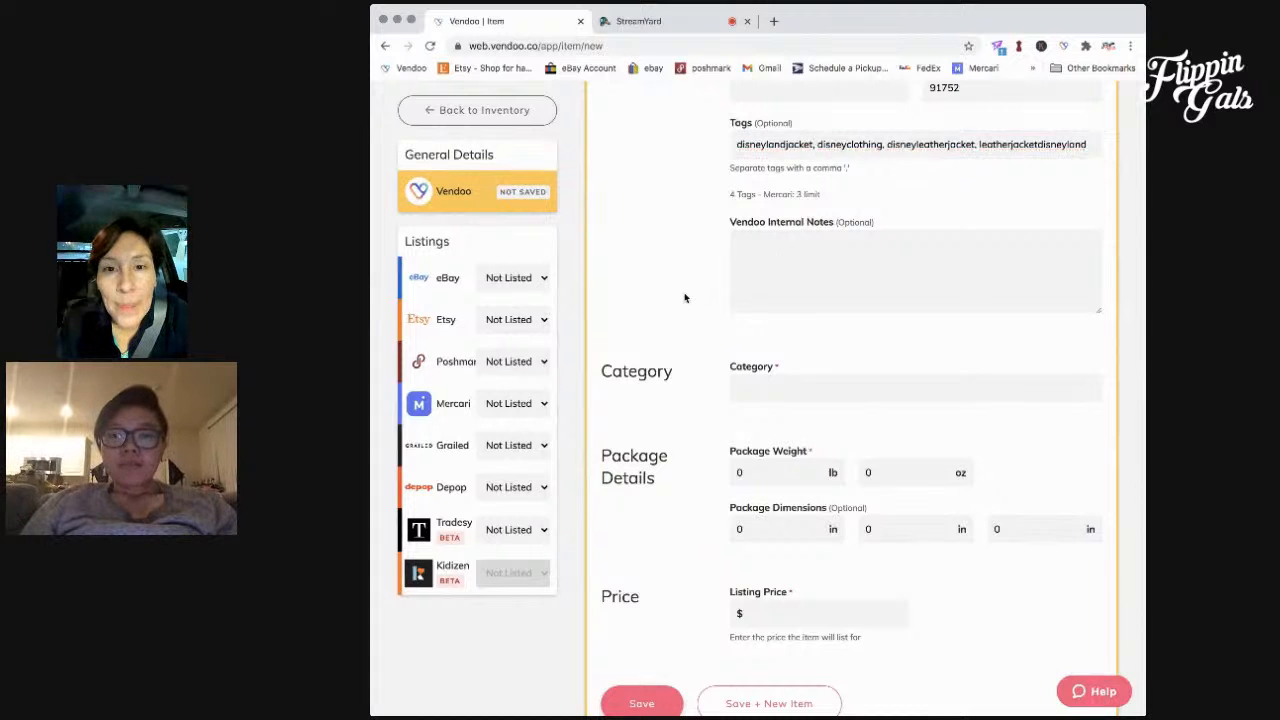
click(754, 290)
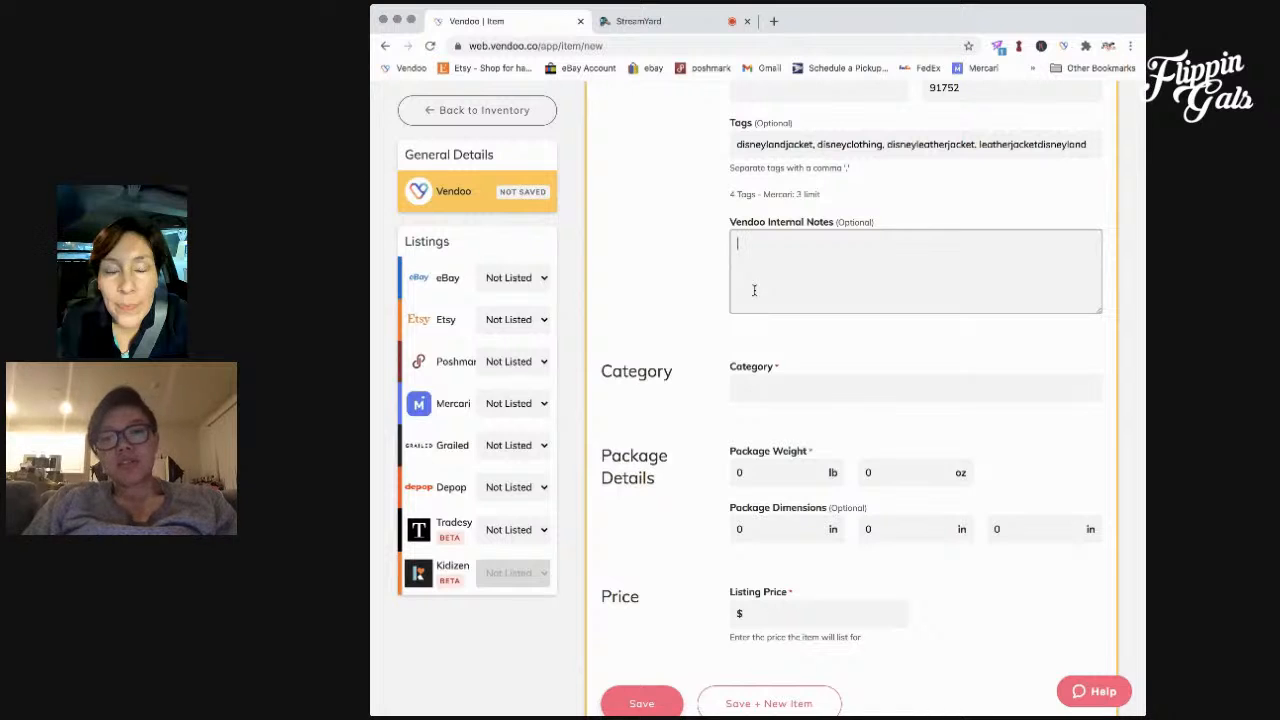
text($12)
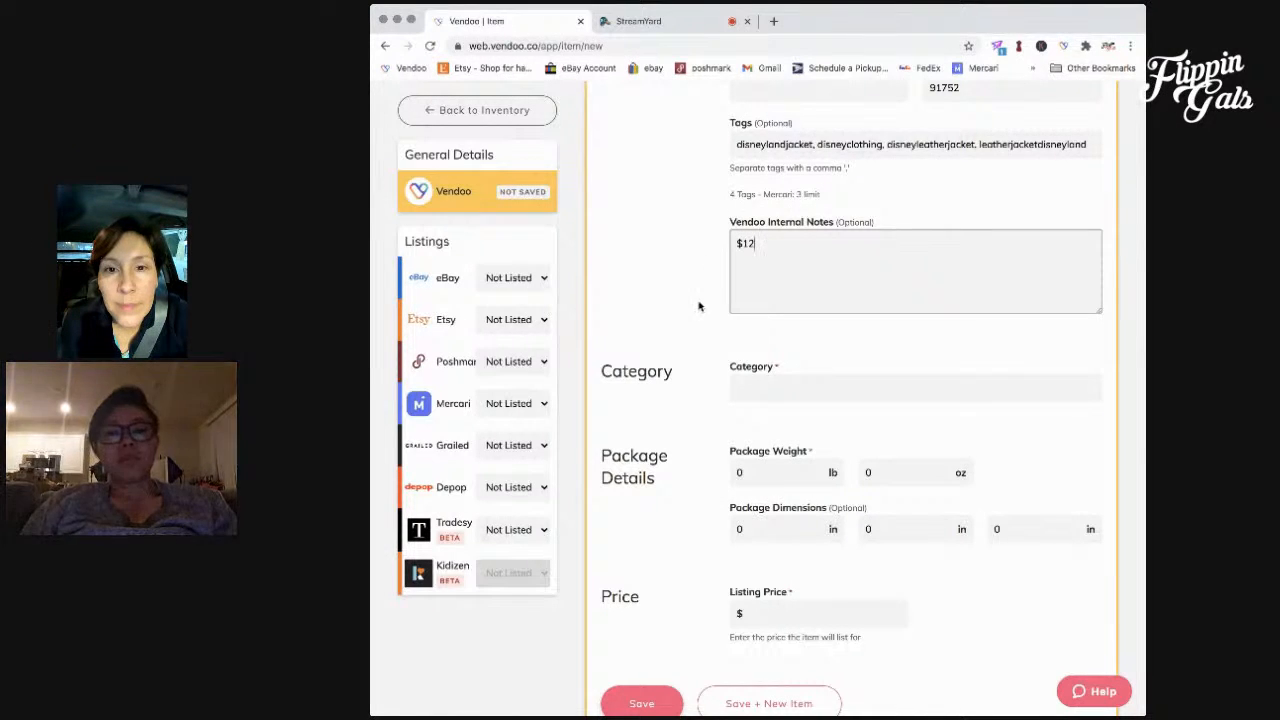
- Search the categories for "womens jacket" and assign Clothing, Shoes & Accessories > Women > Women's Clothing > Coats, Jackets & Vests
scroll(714, 298, down, 1)
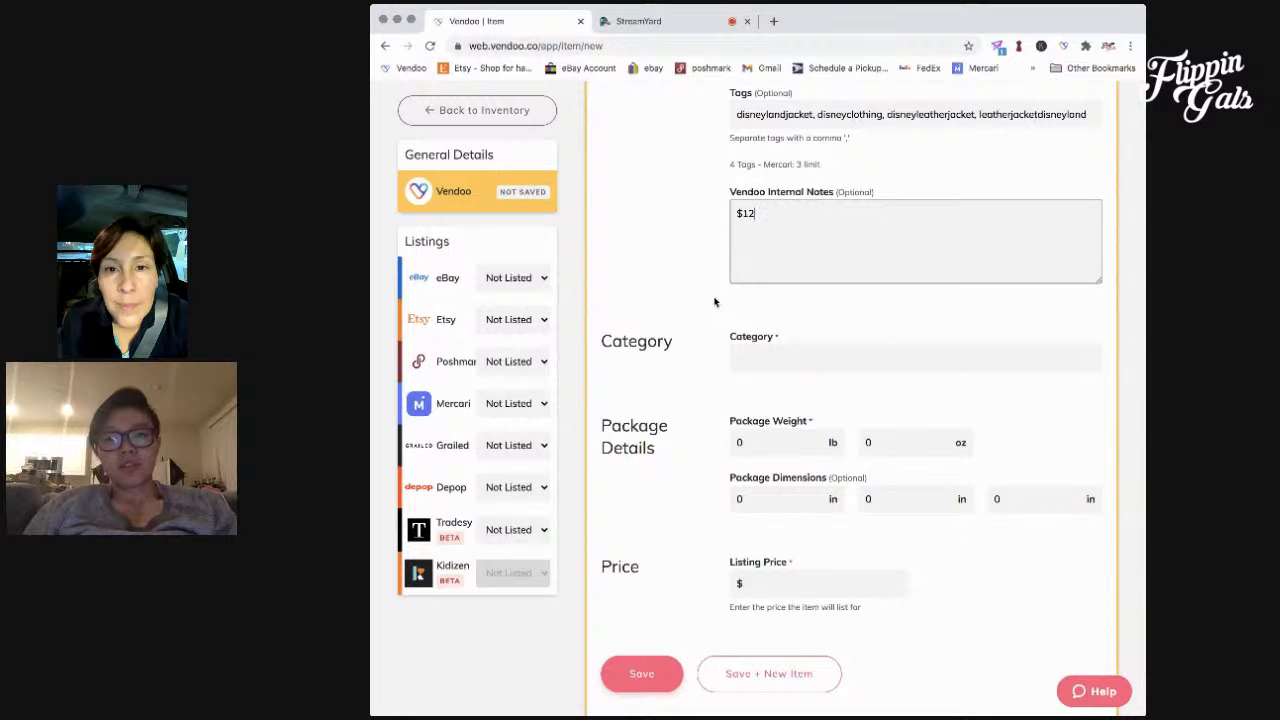
scroll(716, 337, down, 1)
scroll(715, 336, down, 2)
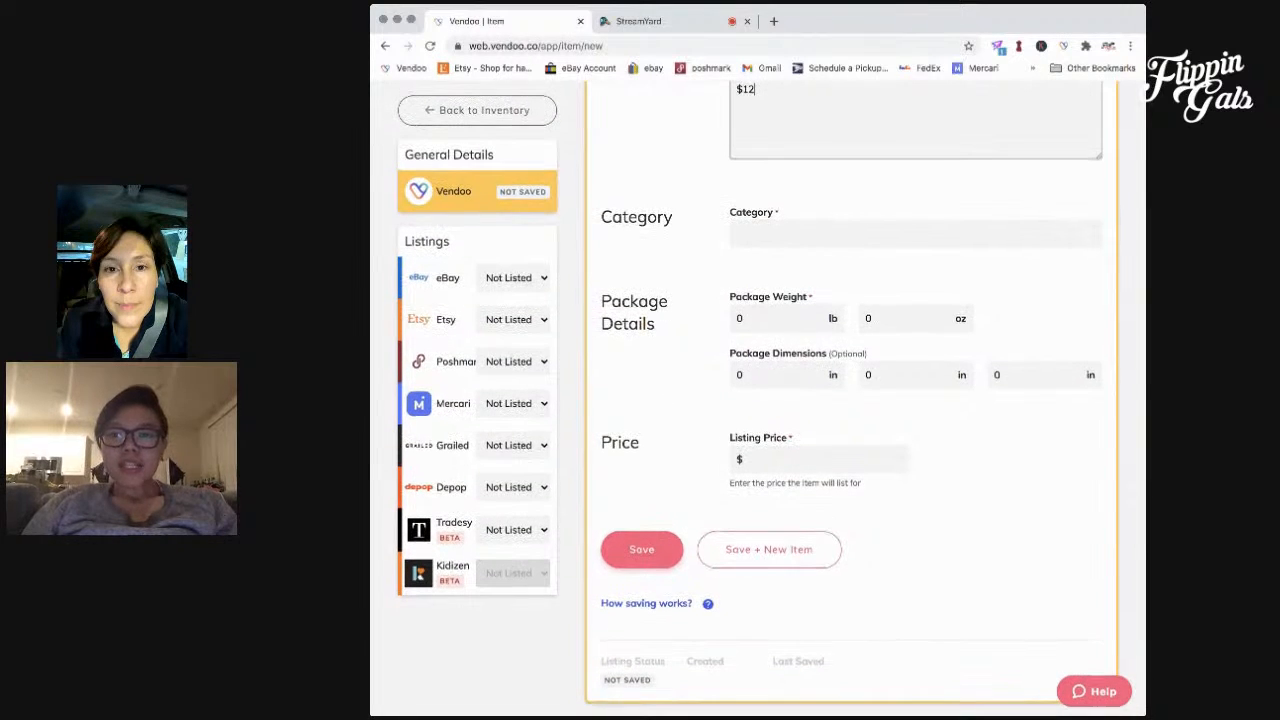
click(851, 240)
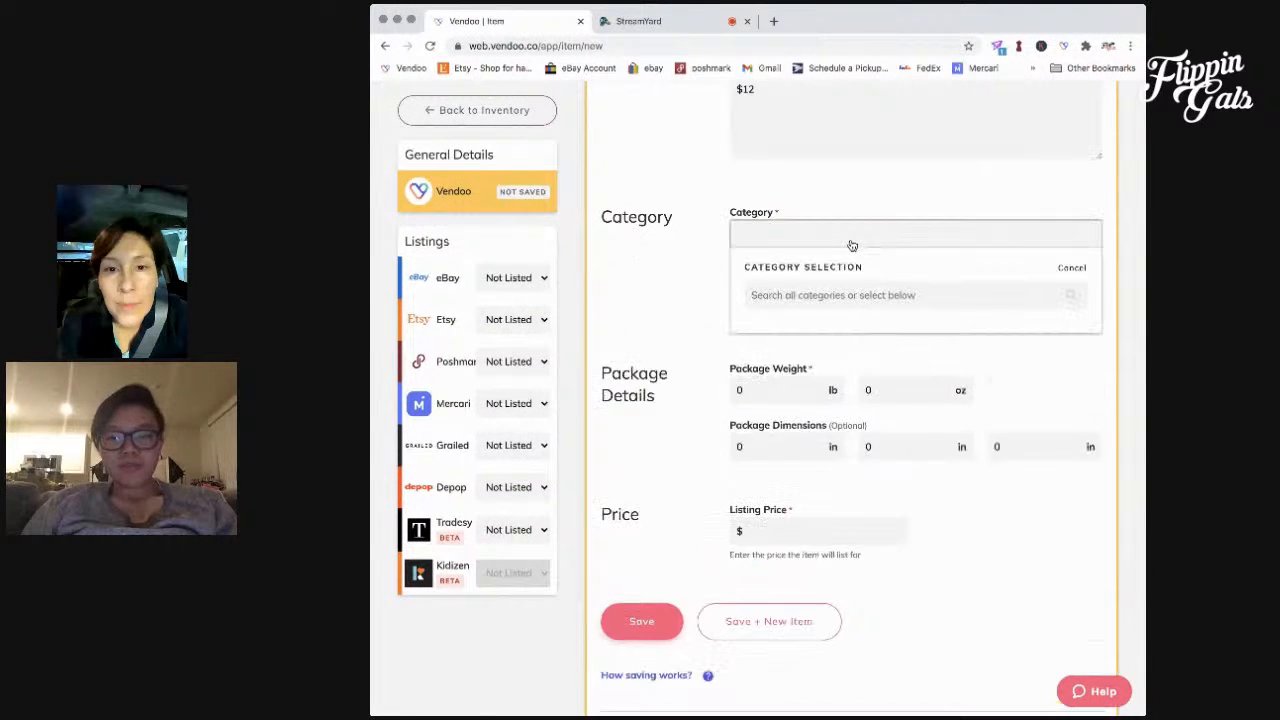
click(827, 299)
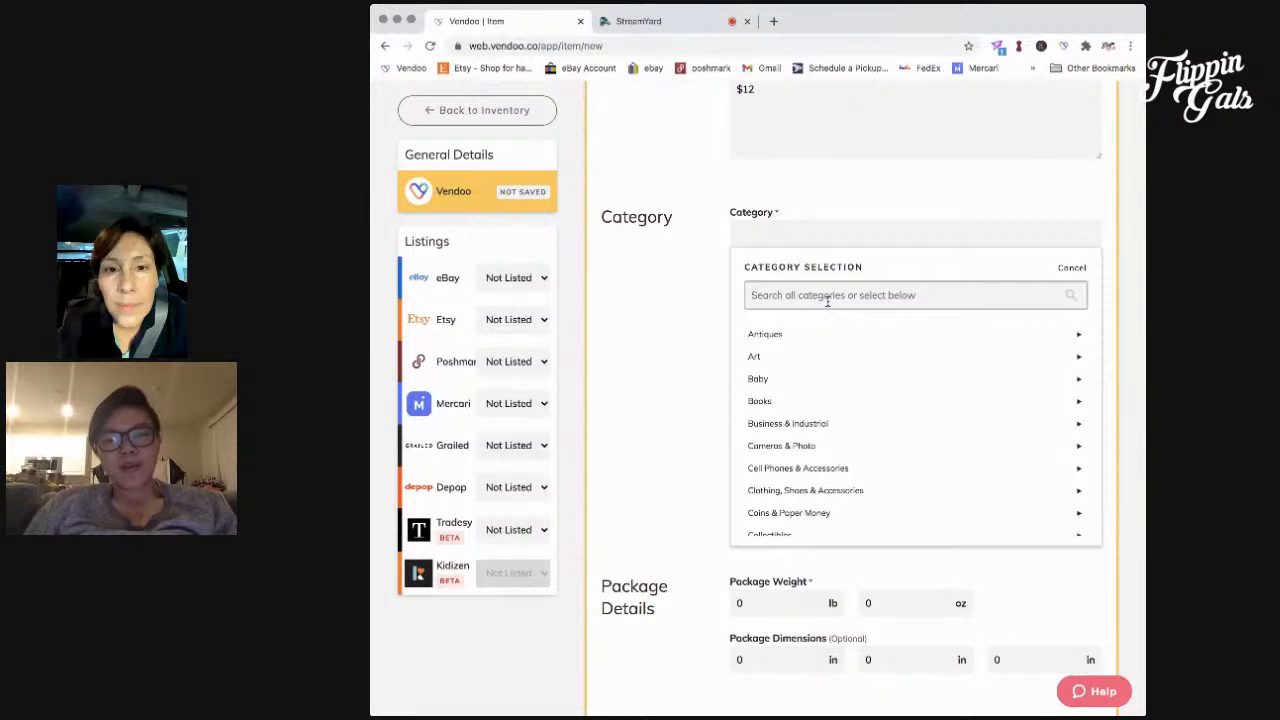
text(women)
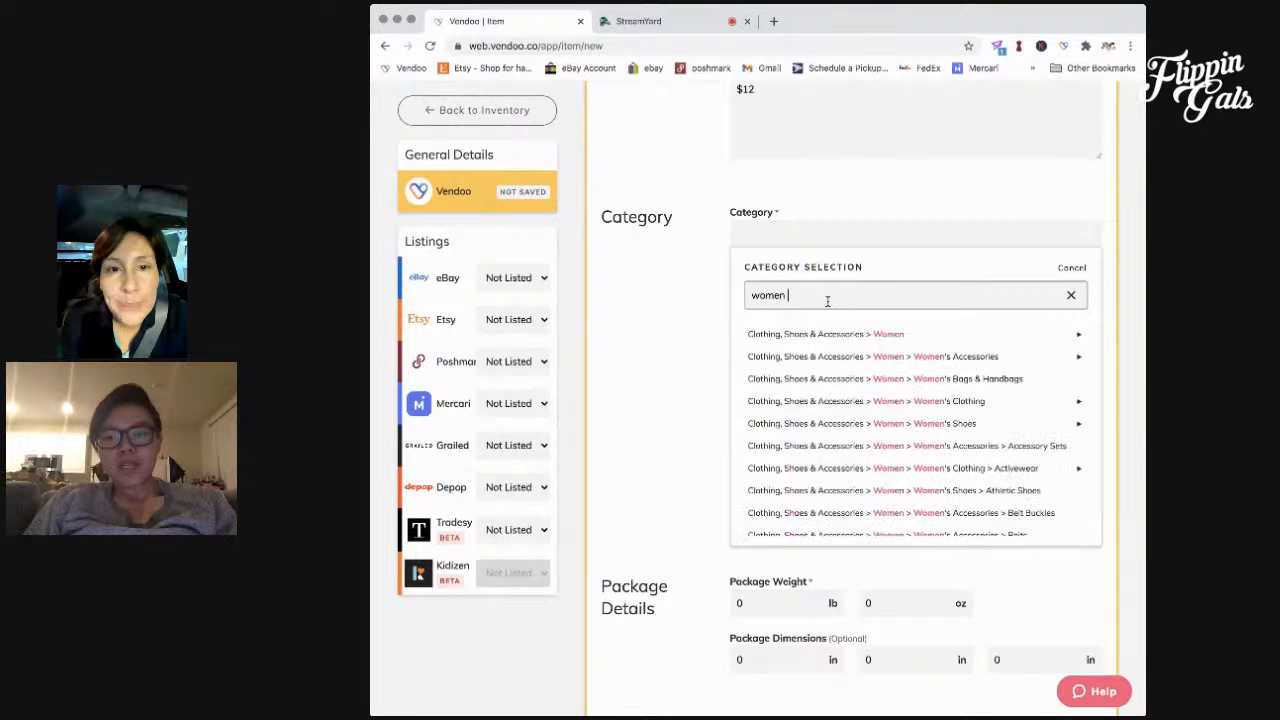
text(s jocket)
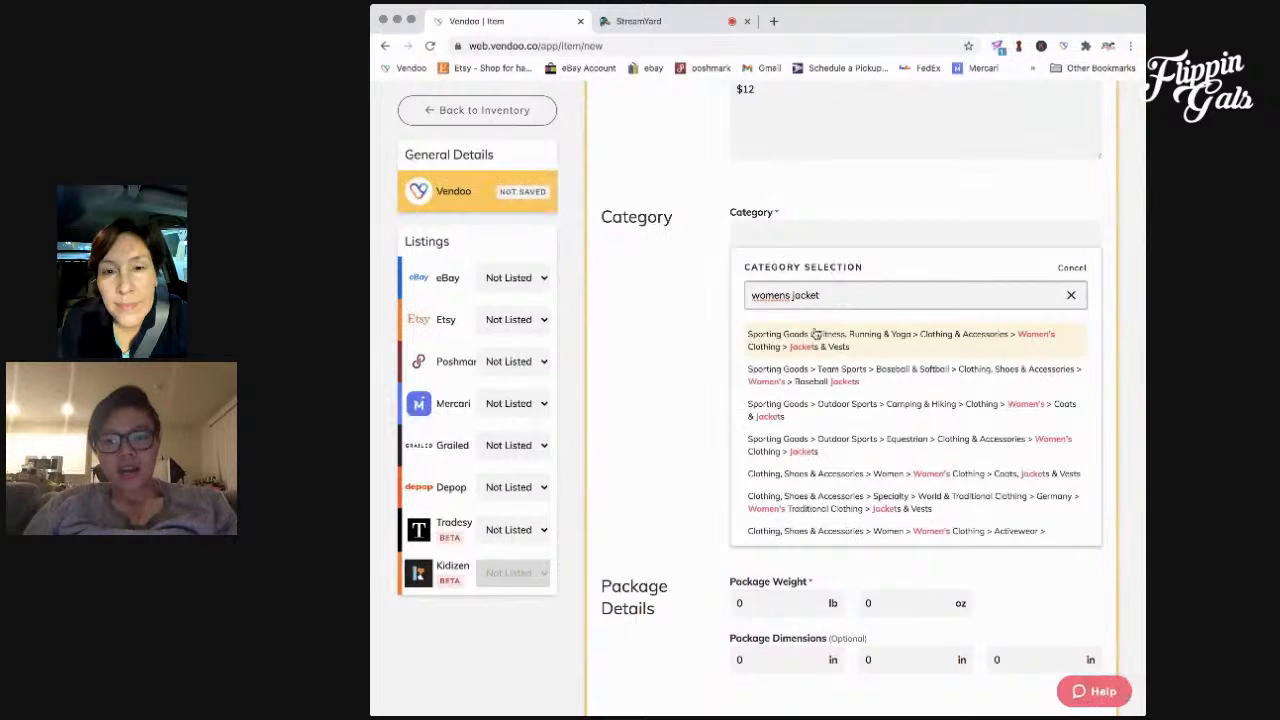
click(805, 473)
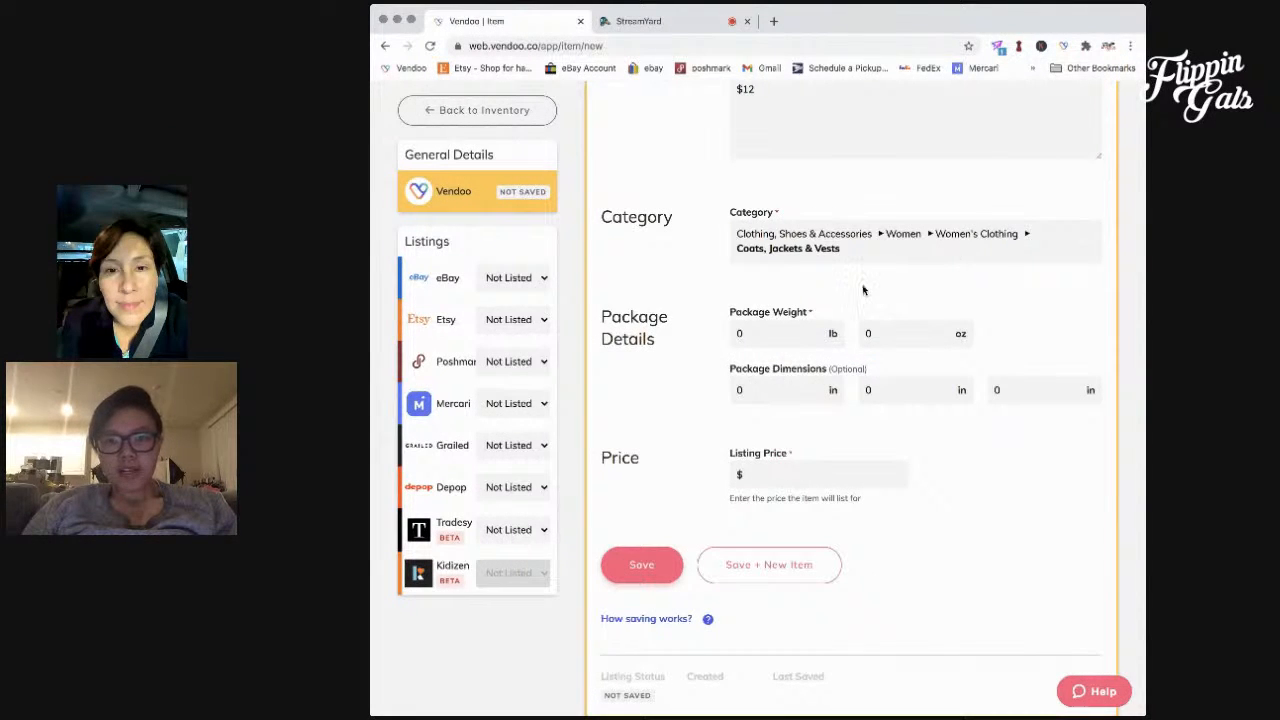
- Set the package weight to 2 lb and the package dimensions to 15 x 11 x 1 in
click(755, 333)
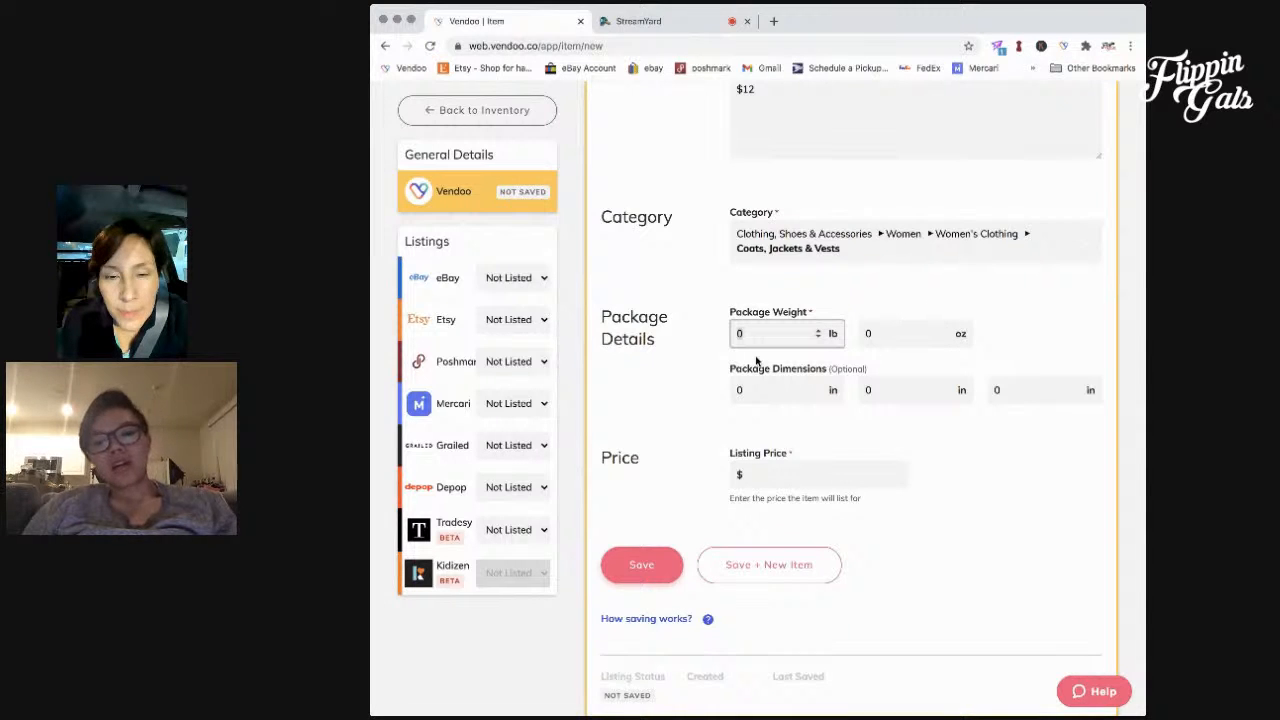
text(2)
click(857, 307)
click(818, 390)
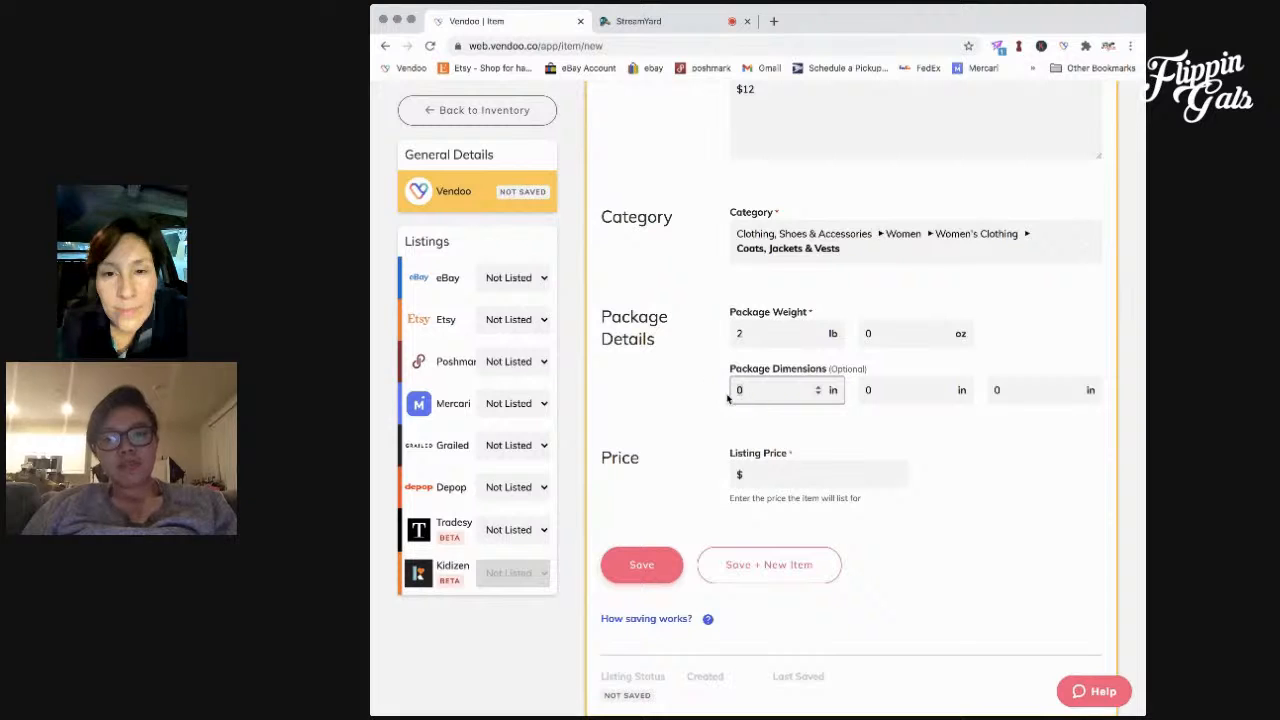
text(15)
key(Tab)
text(11)
key(Tab)
text(1)
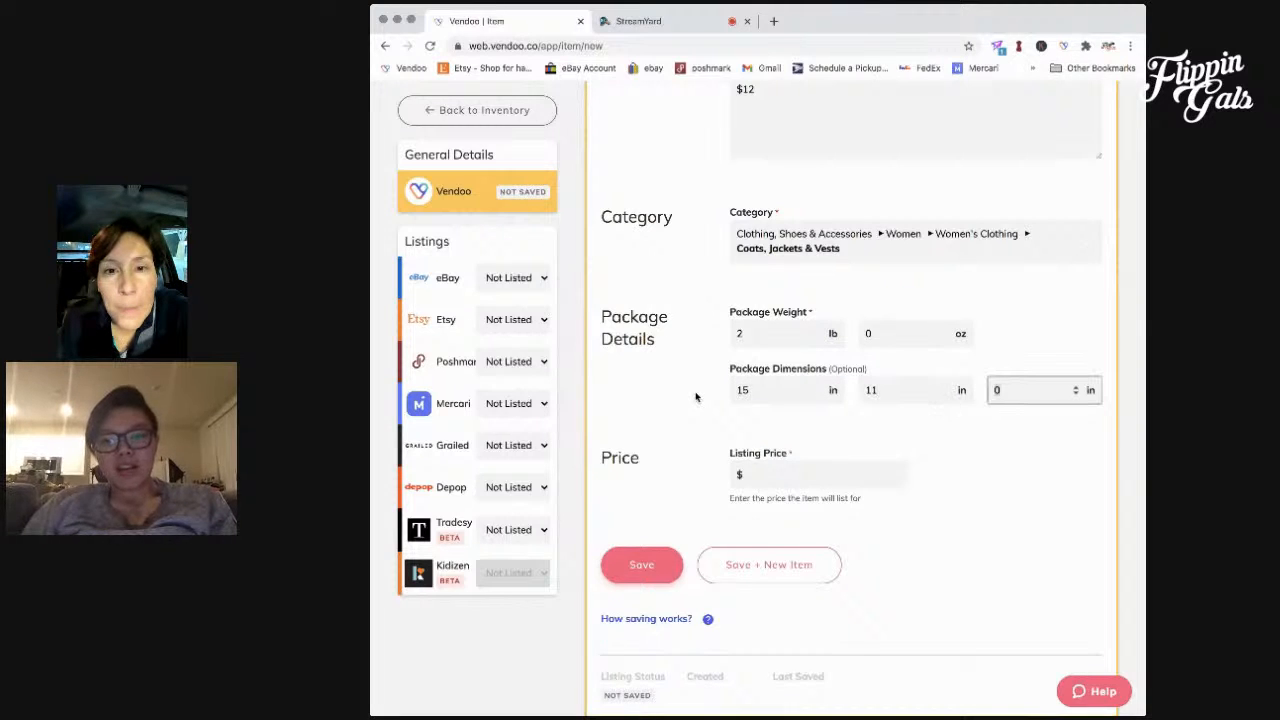
click(929, 445)
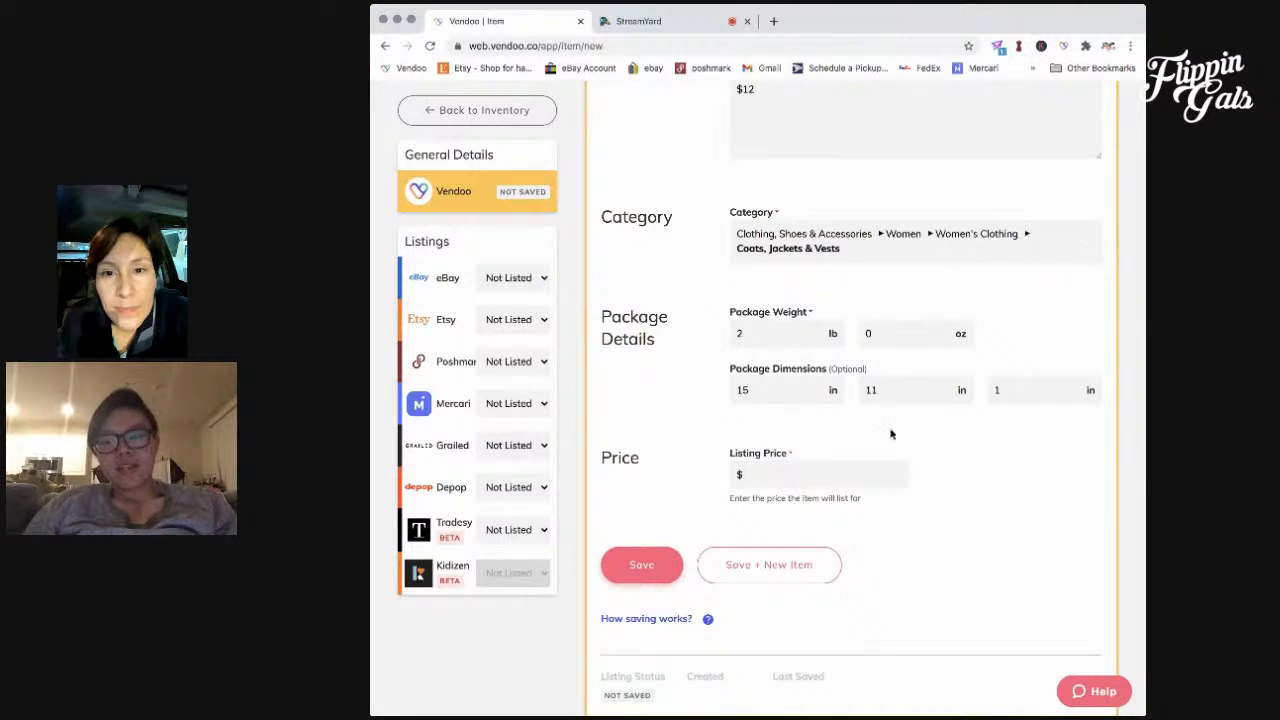
- Set the listing price to $145 and save the item
scroll(891, 434, down, 1)
click(841, 456)
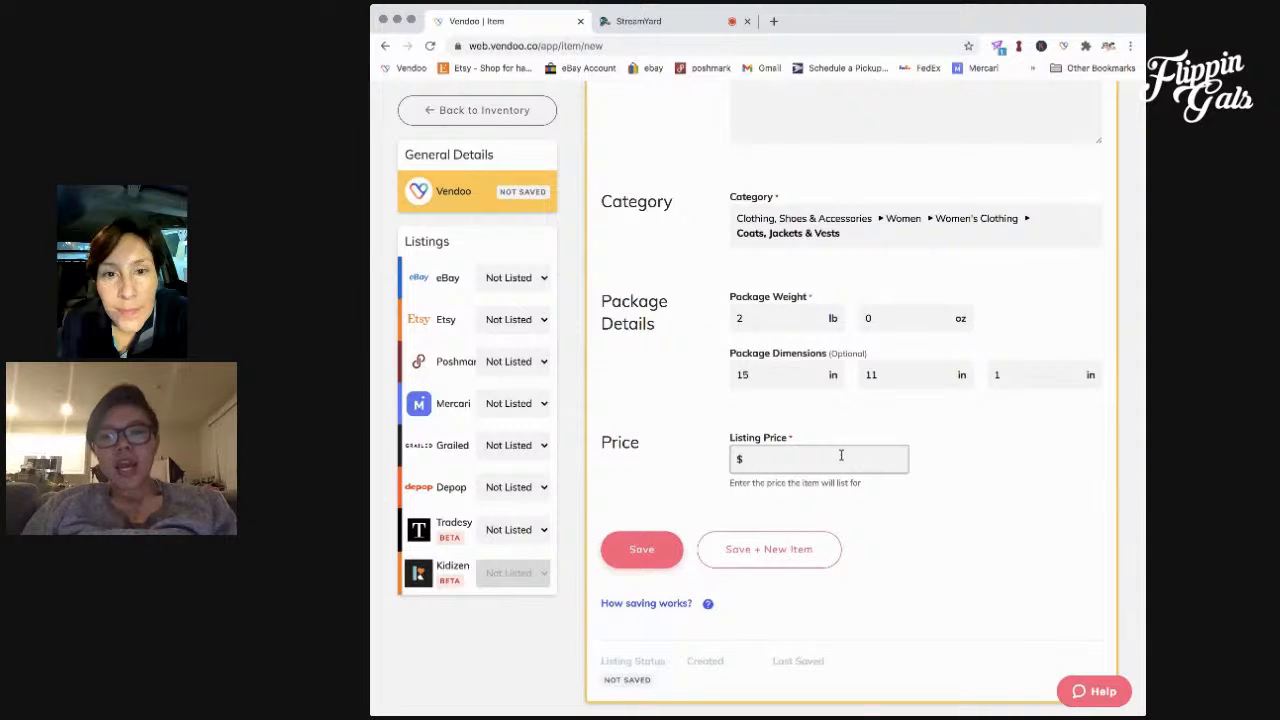
text(14)
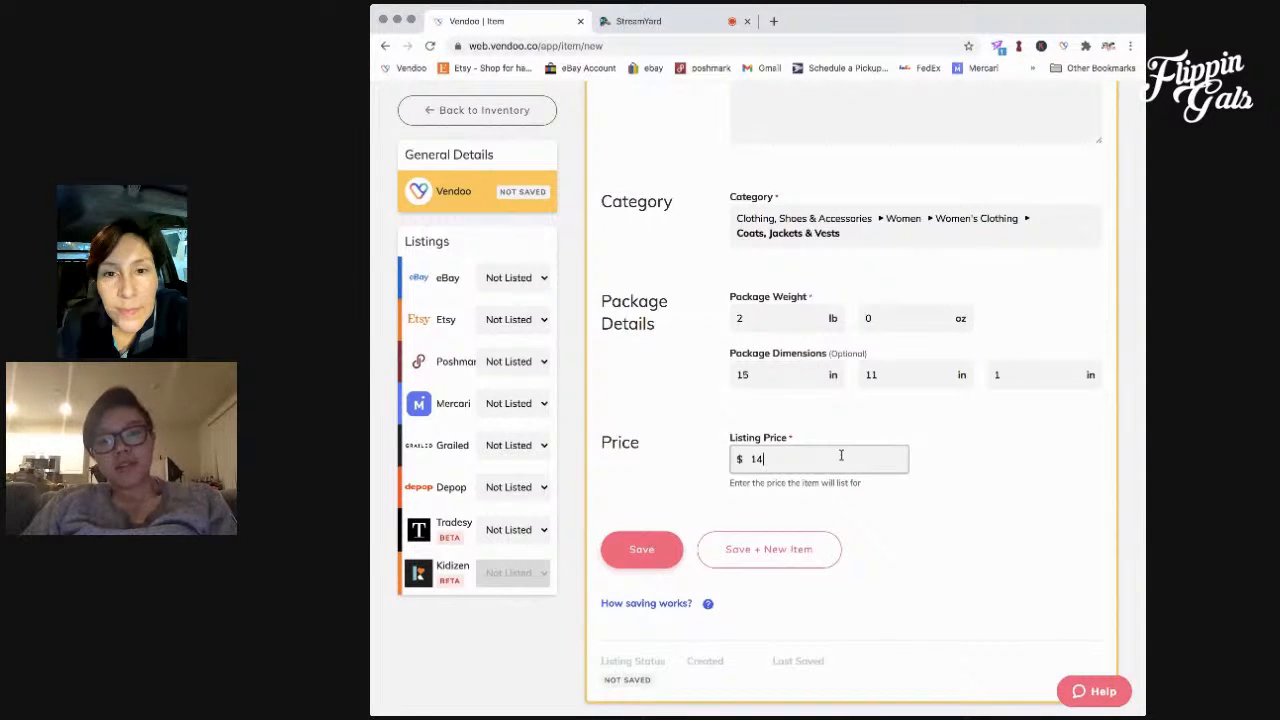
text(5)
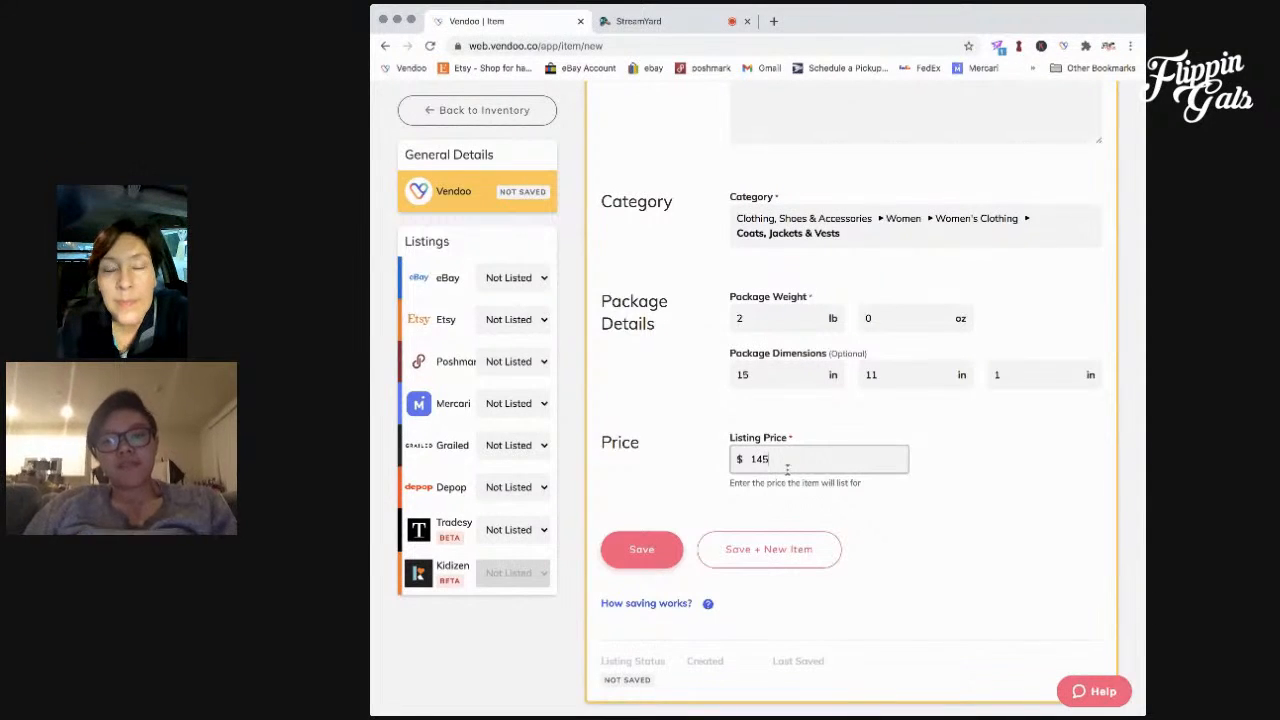
click(642, 560)
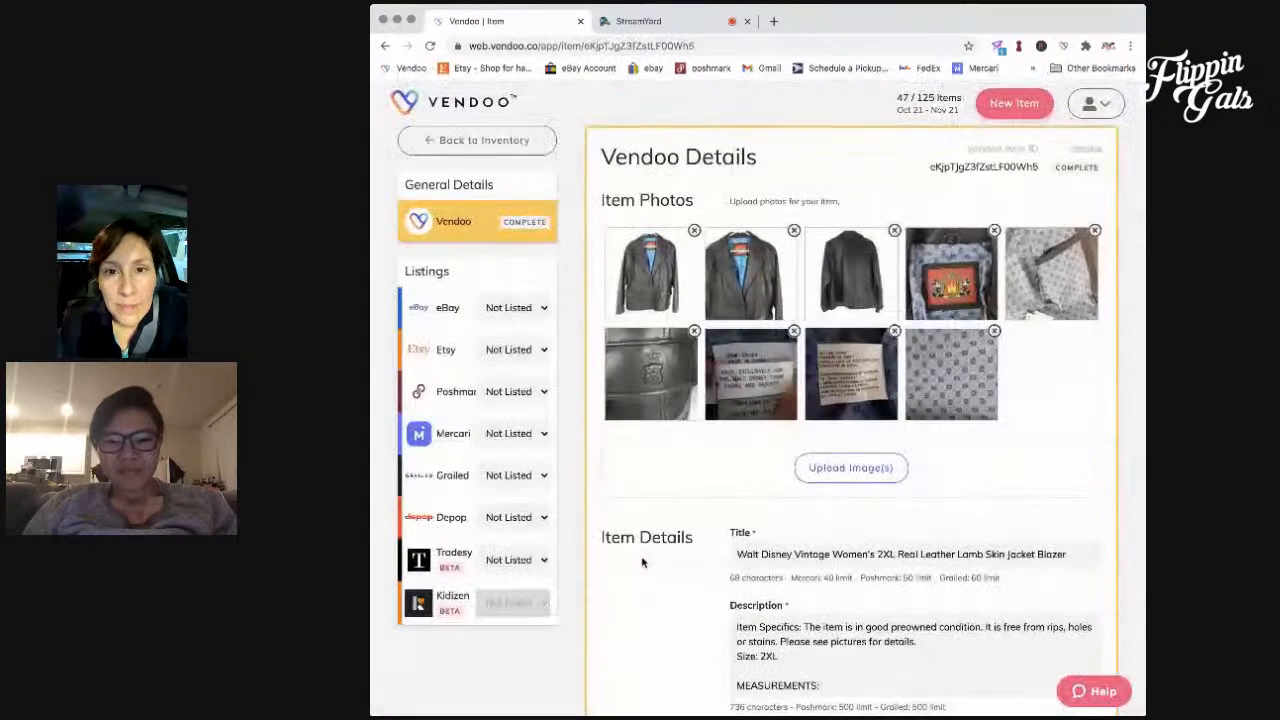
- Open the item's eBay listing details and set the color to Brown
click(437, 309)
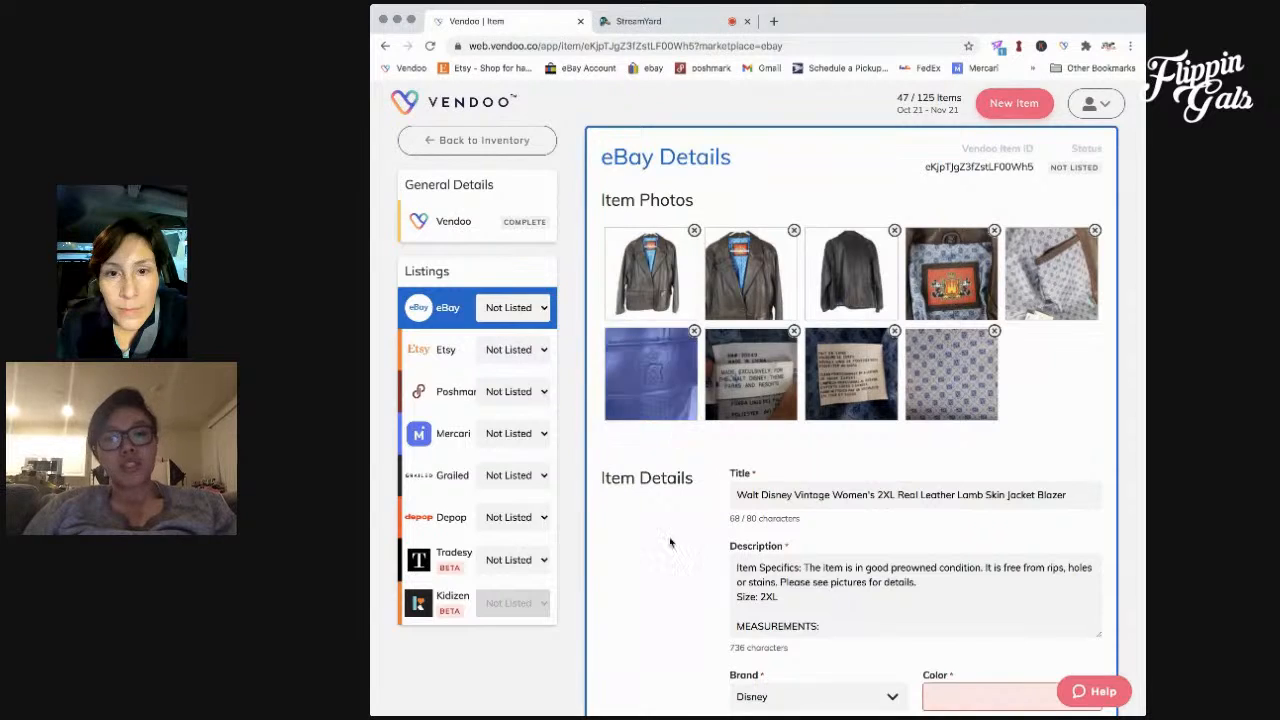
scroll(670, 542, down, 3)
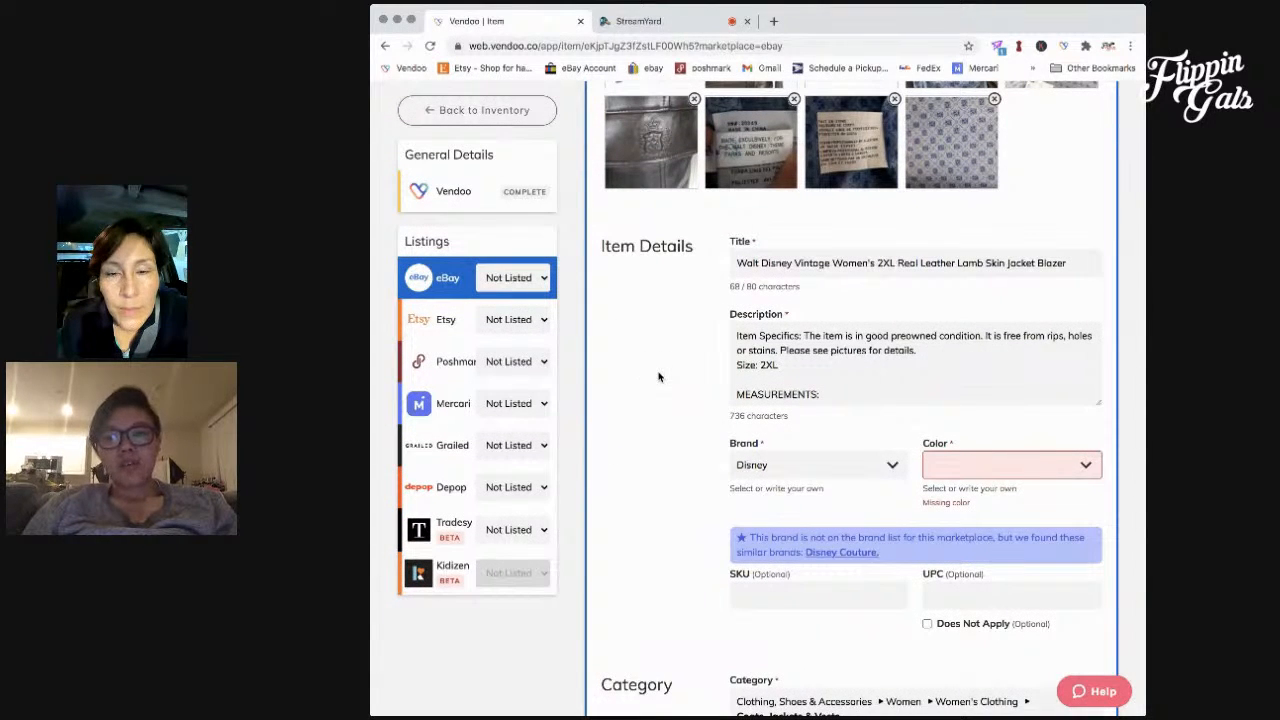
click(963, 468)
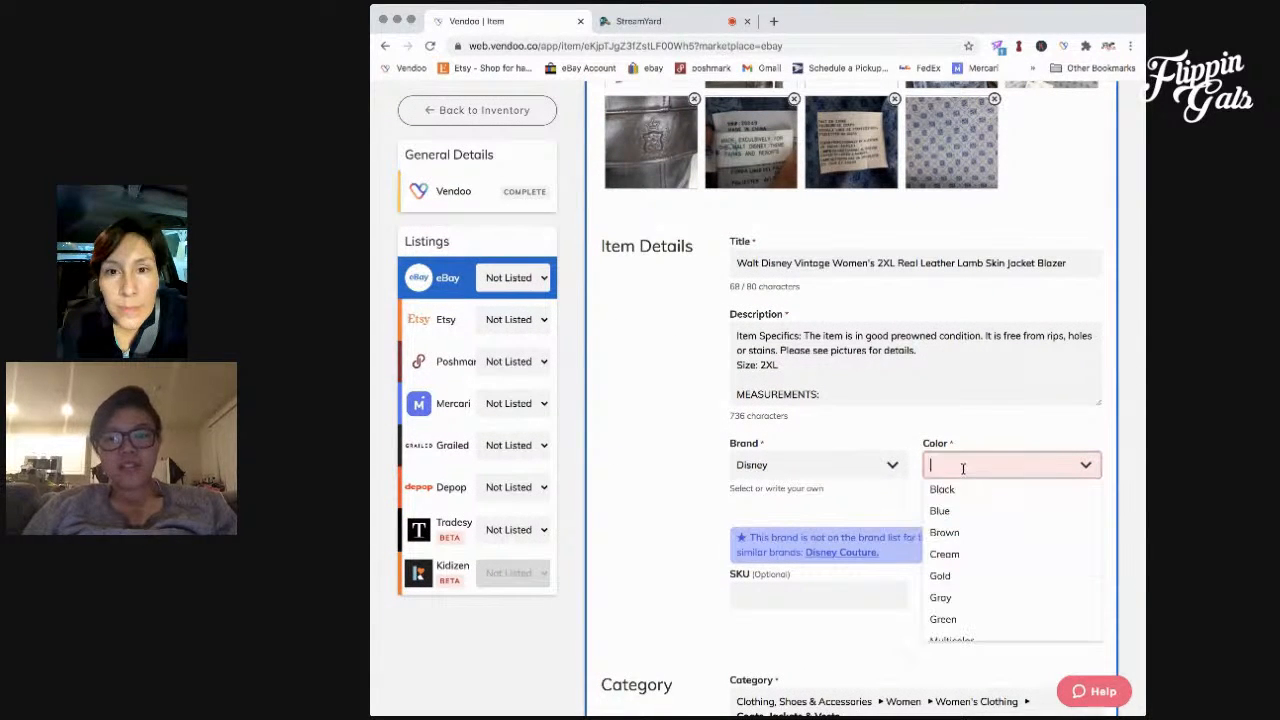
click(958, 532)
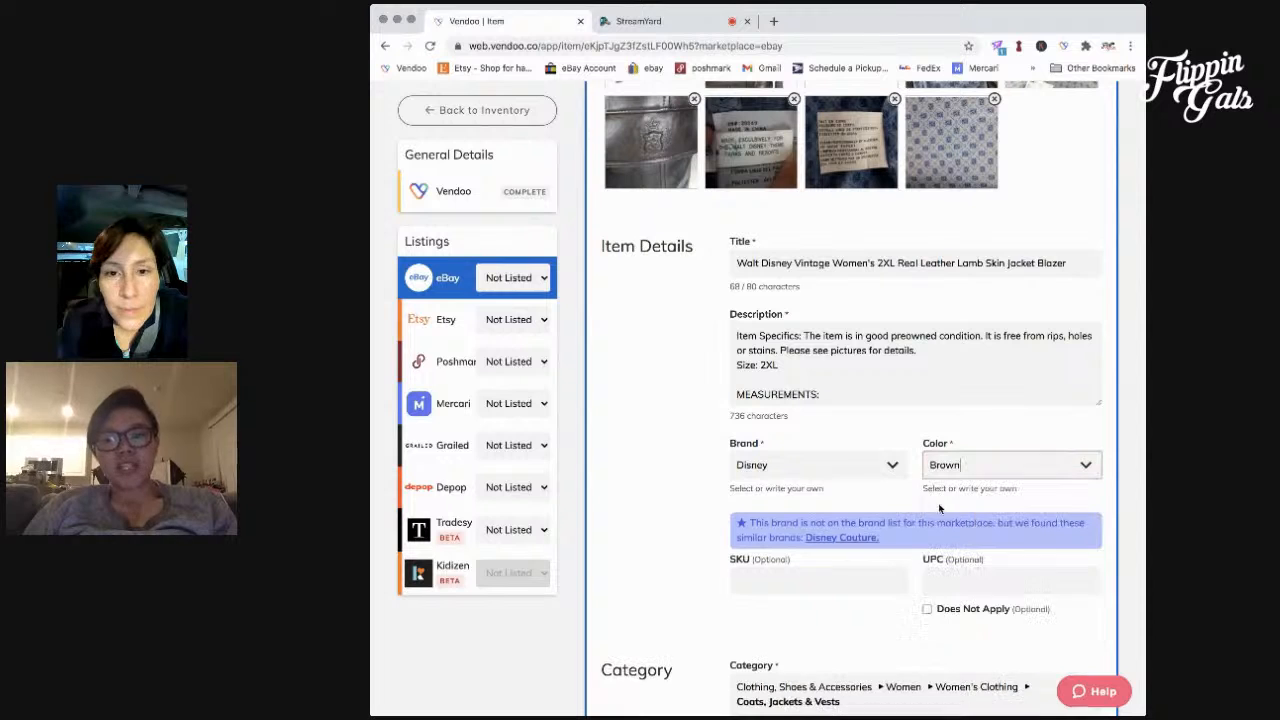
scroll(841, 452, down, 3)
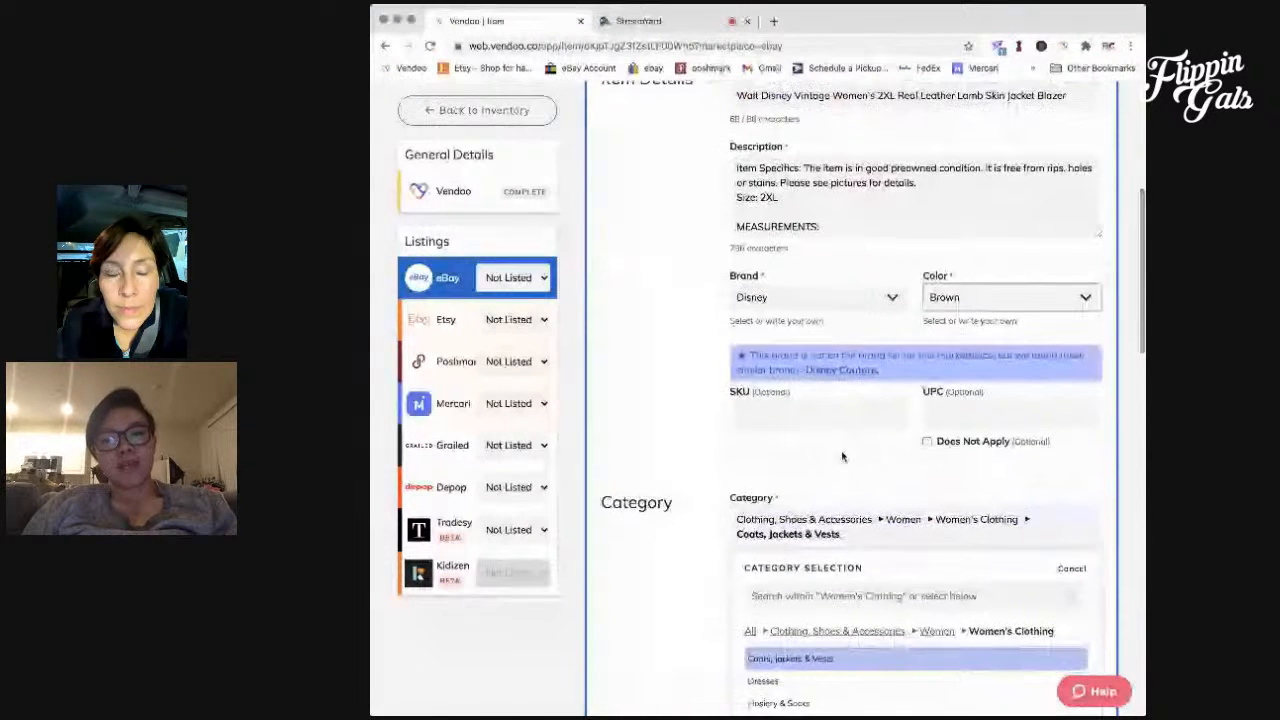
click(820, 508)
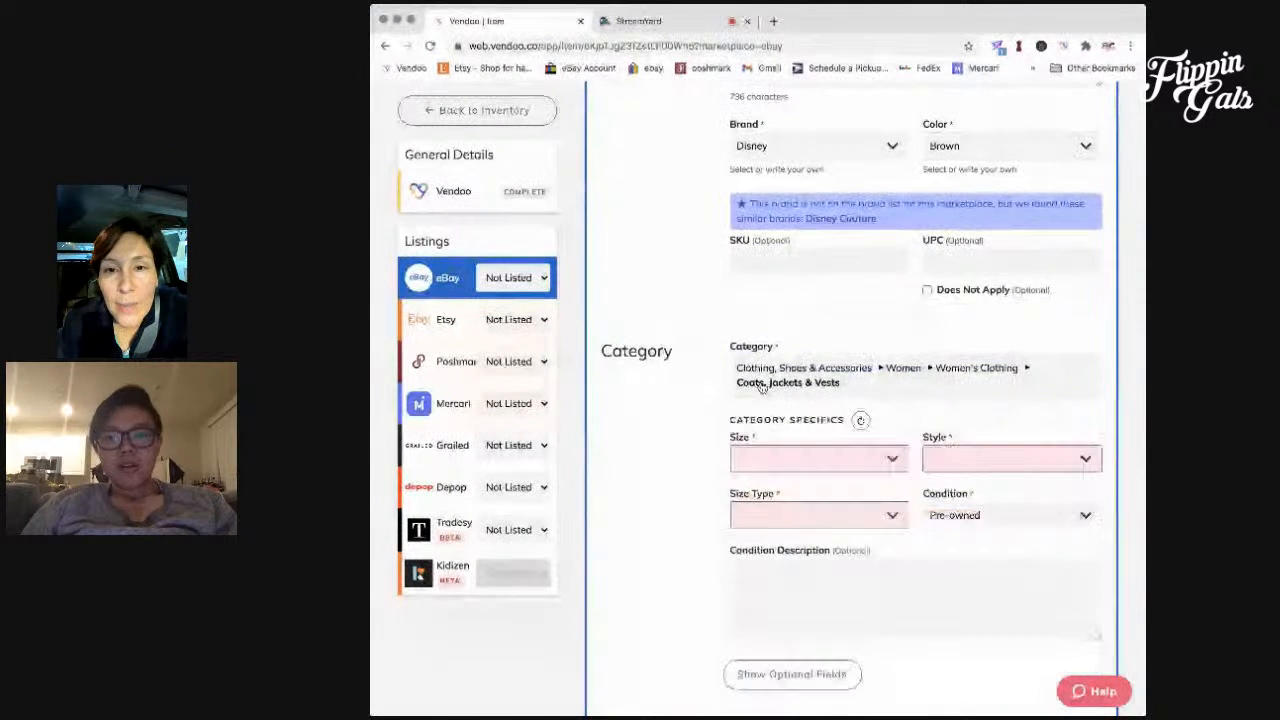
scroll(762, 388, up, 2)
scroll(699, 453, up, 3)
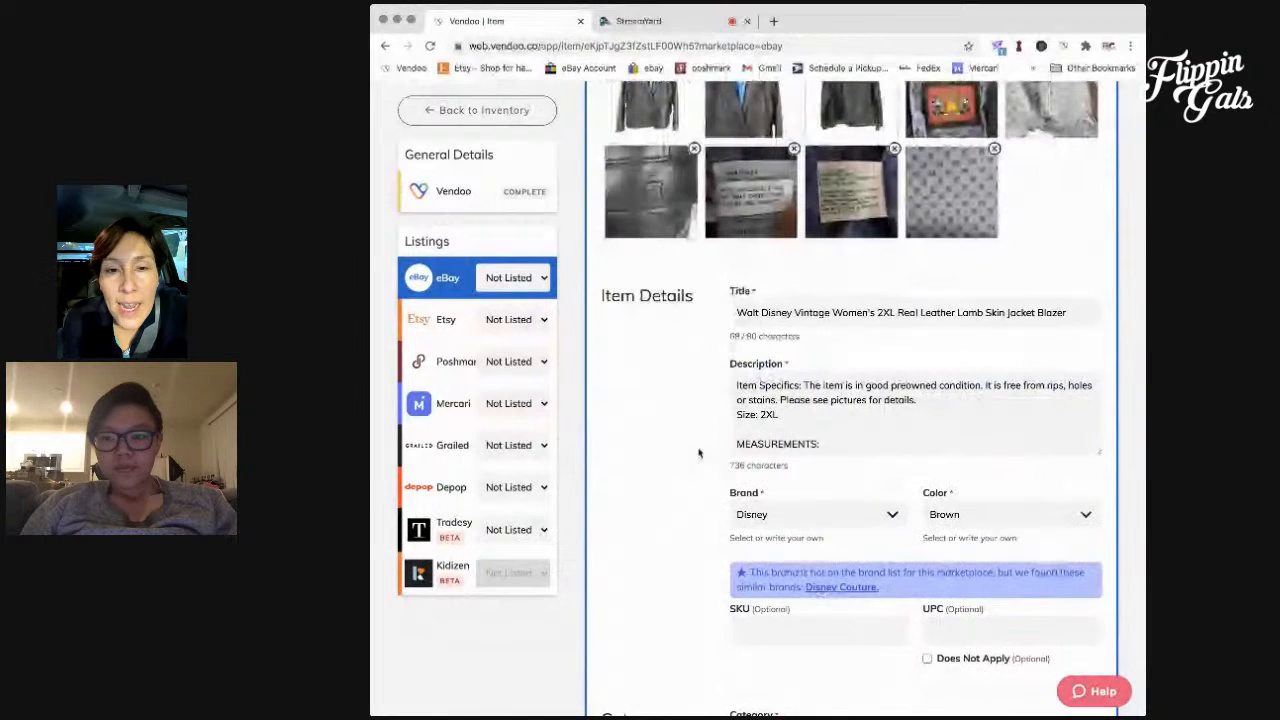
scroll(699, 453, up, 2)
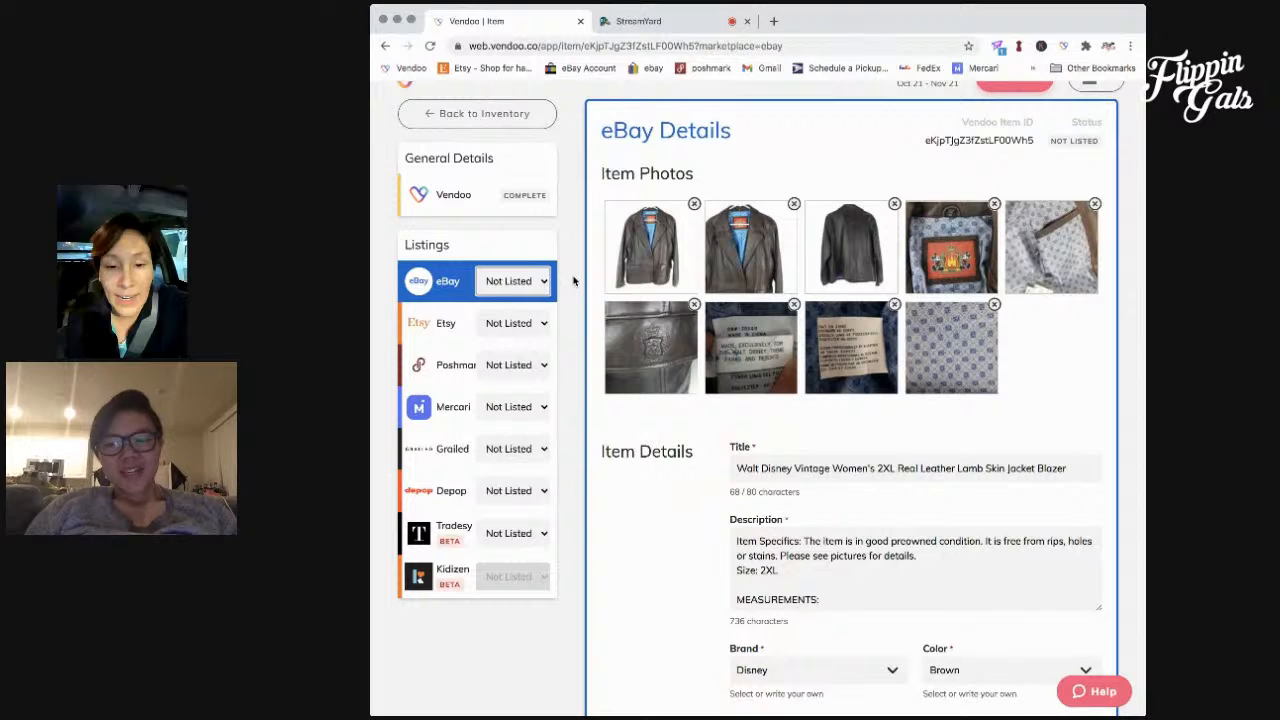
- Set the size to 2XL in the eBay category specifics
scroll(682, 565, down, 2)
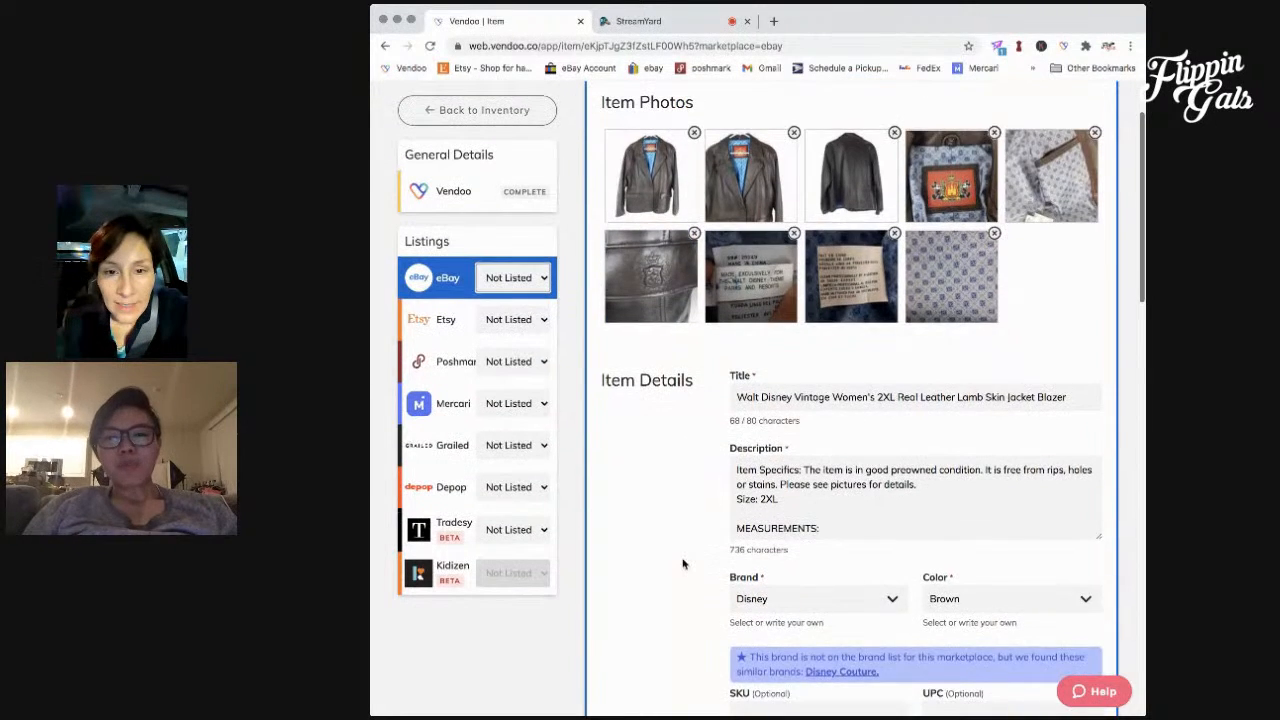
scroll(682, 565, down, 5)
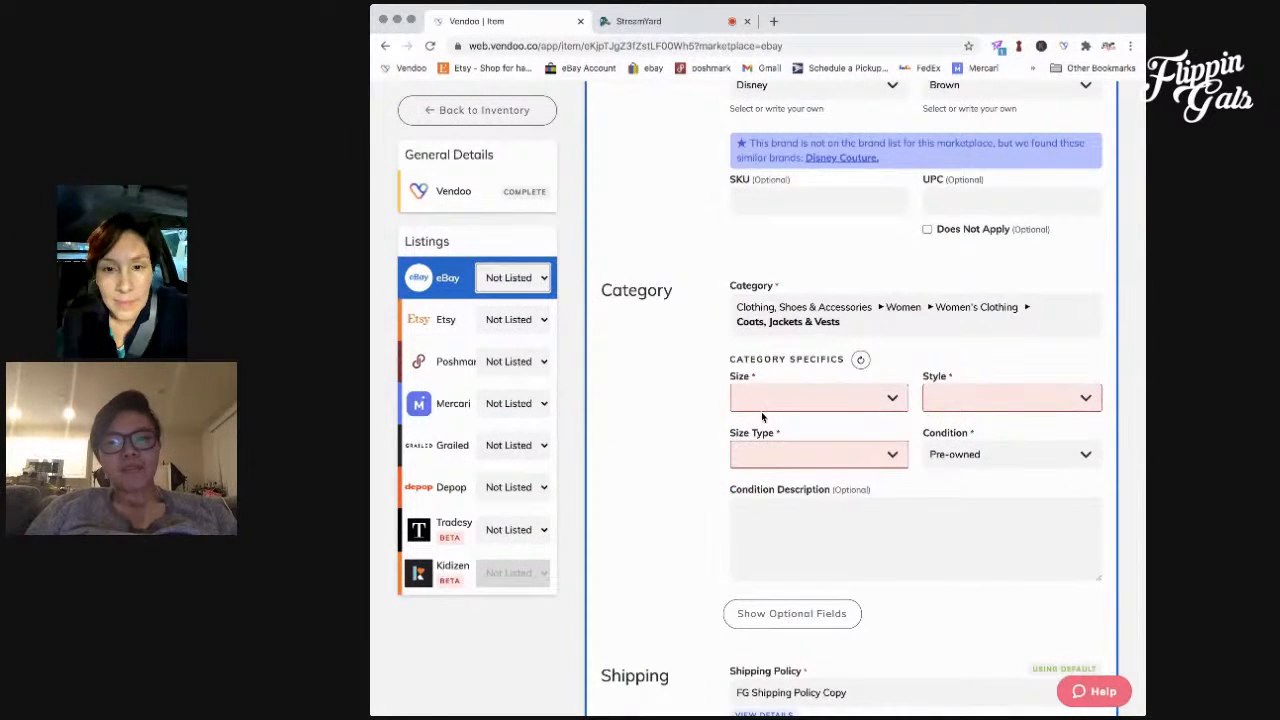
click(766, 398)
scroll(770, 535, down, 2)
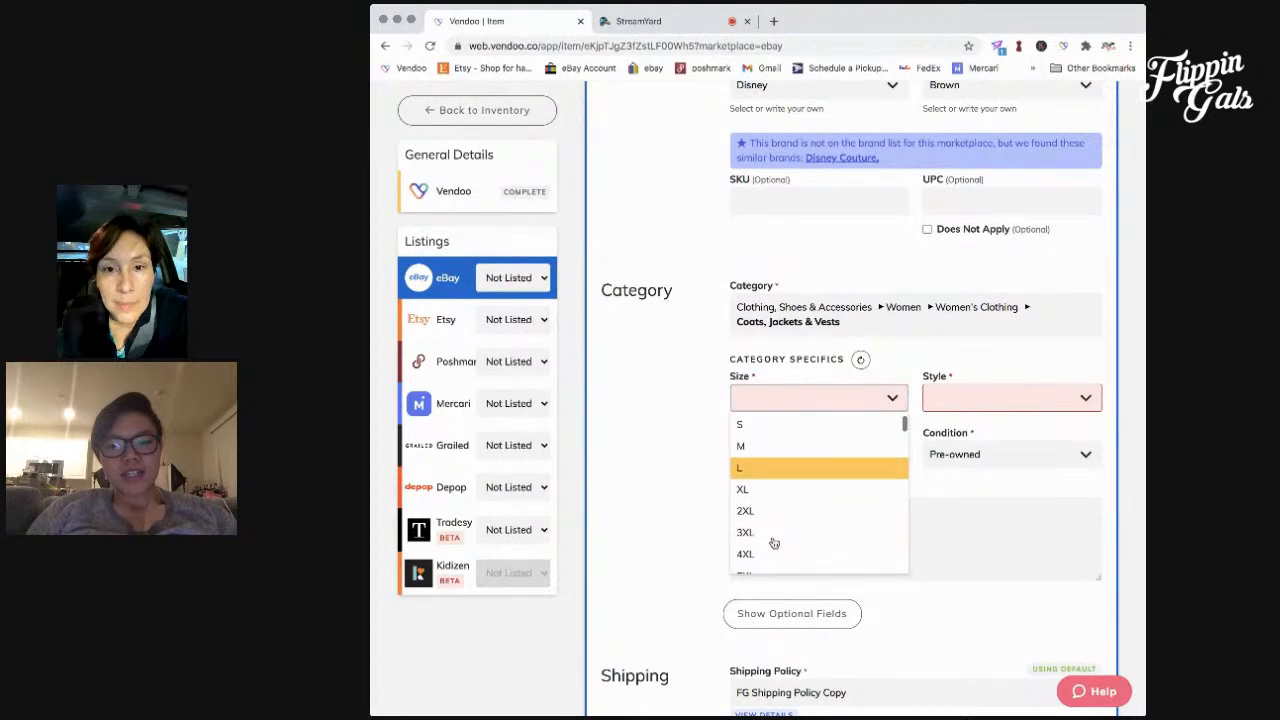
click(770, 512)
- Set the style to Blazer and the size type to Regular in the eBay category specifics
click(940, 398)
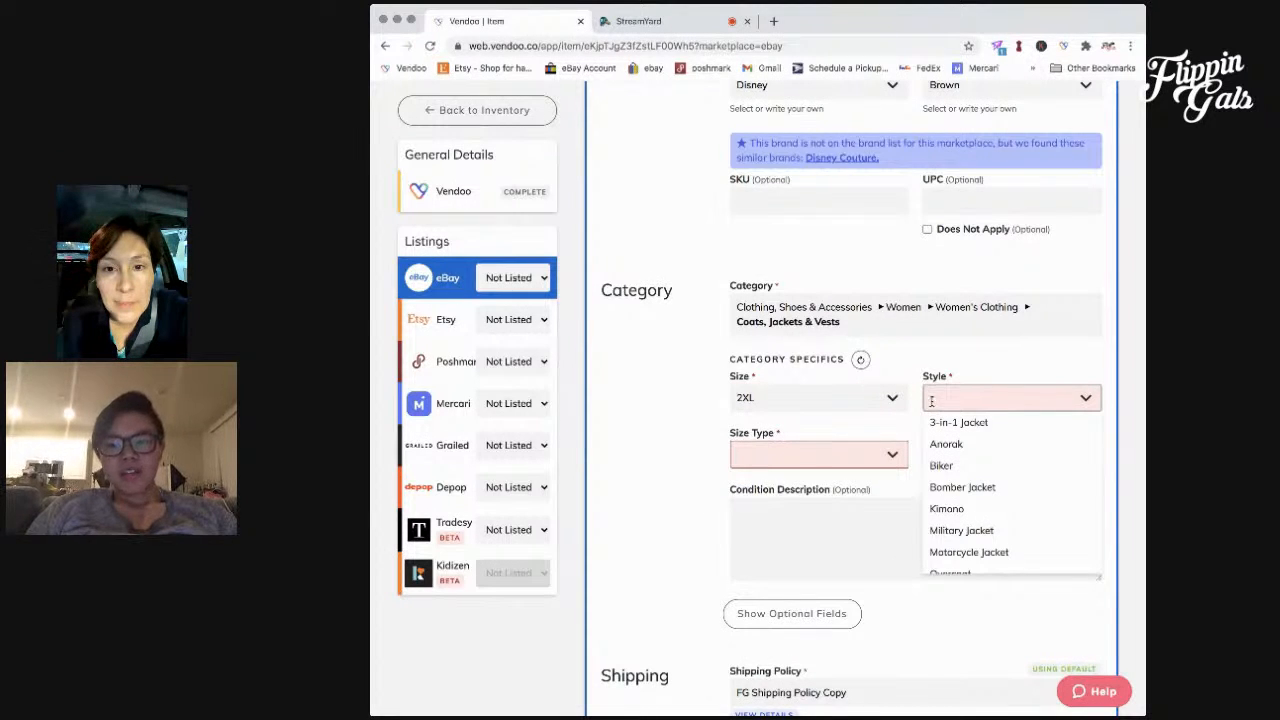
scroll(962, 482, down, 5)
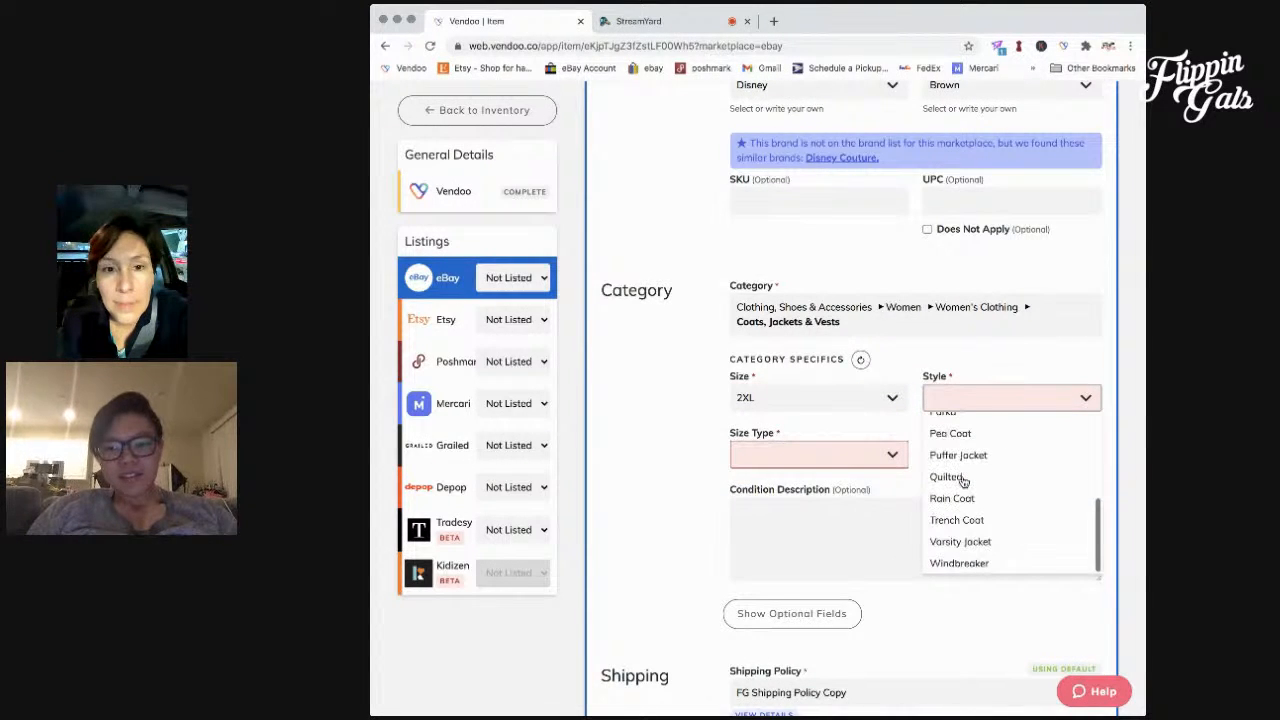
scroll(962, 482, up, 5)
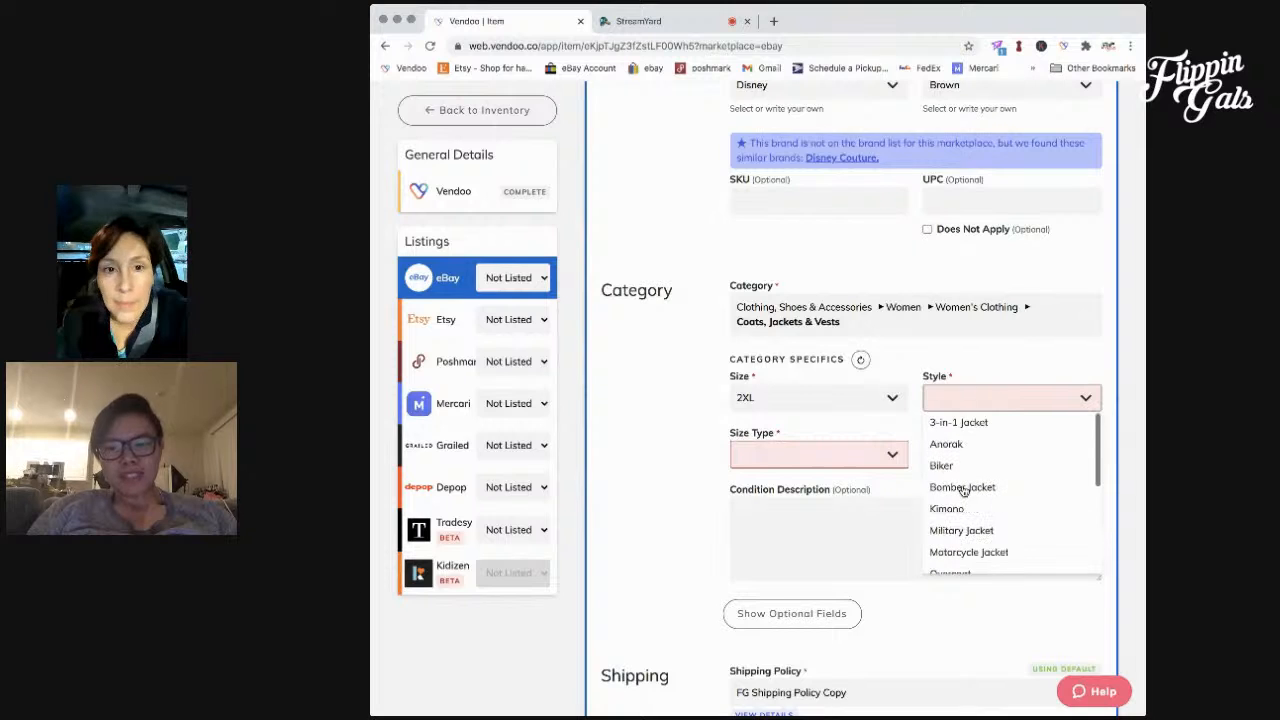
scroll(965, 480, down, 3)
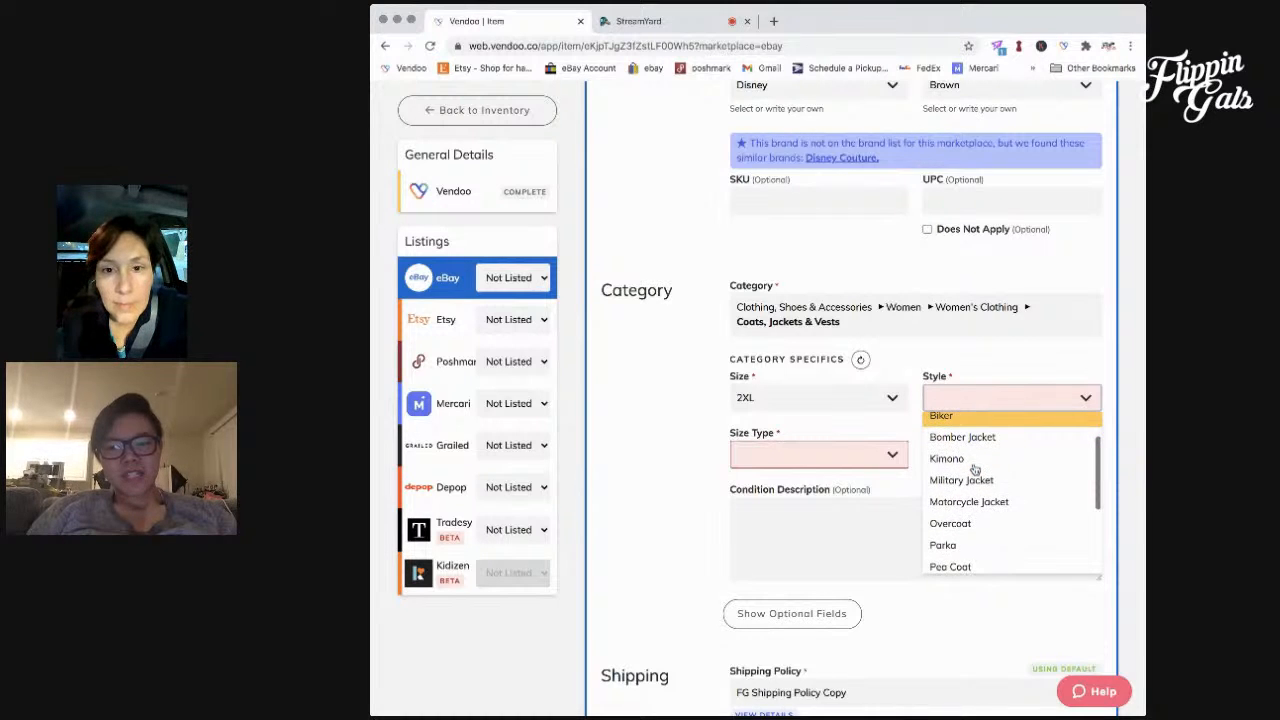
scroll(975, 470, down, 2)
scroll(975, 460, up, 5)
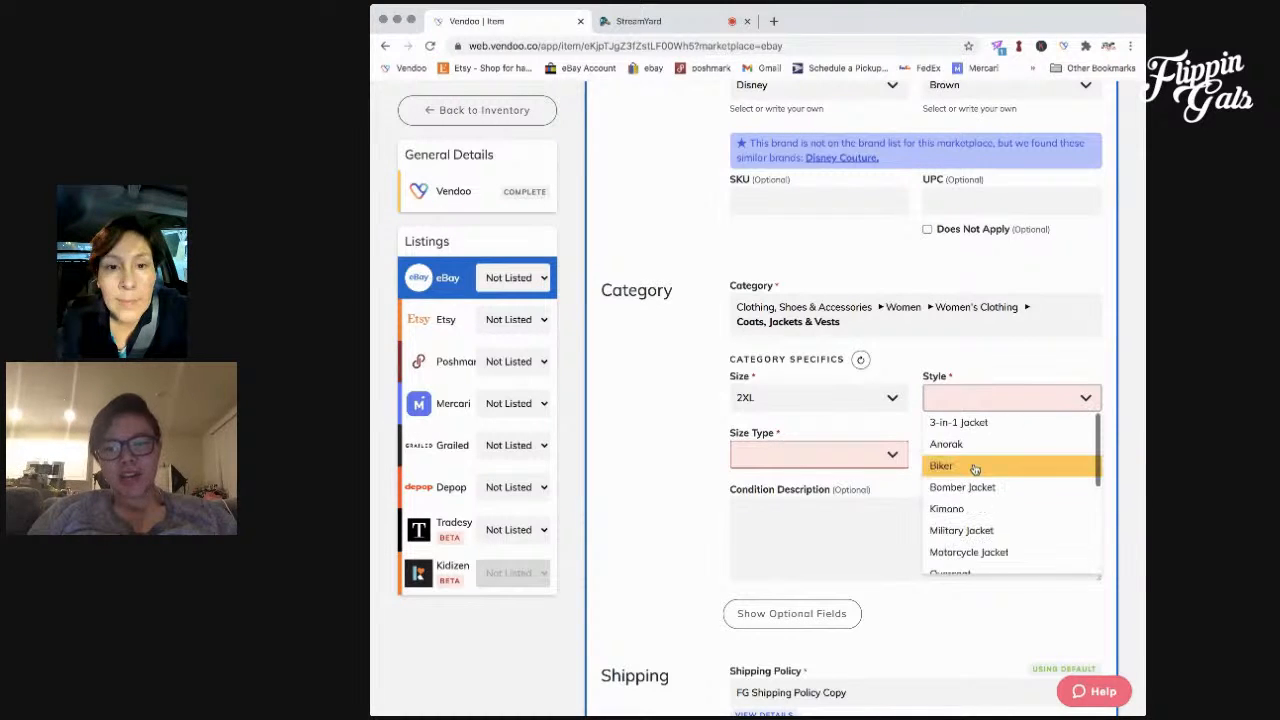
text(Blazer)
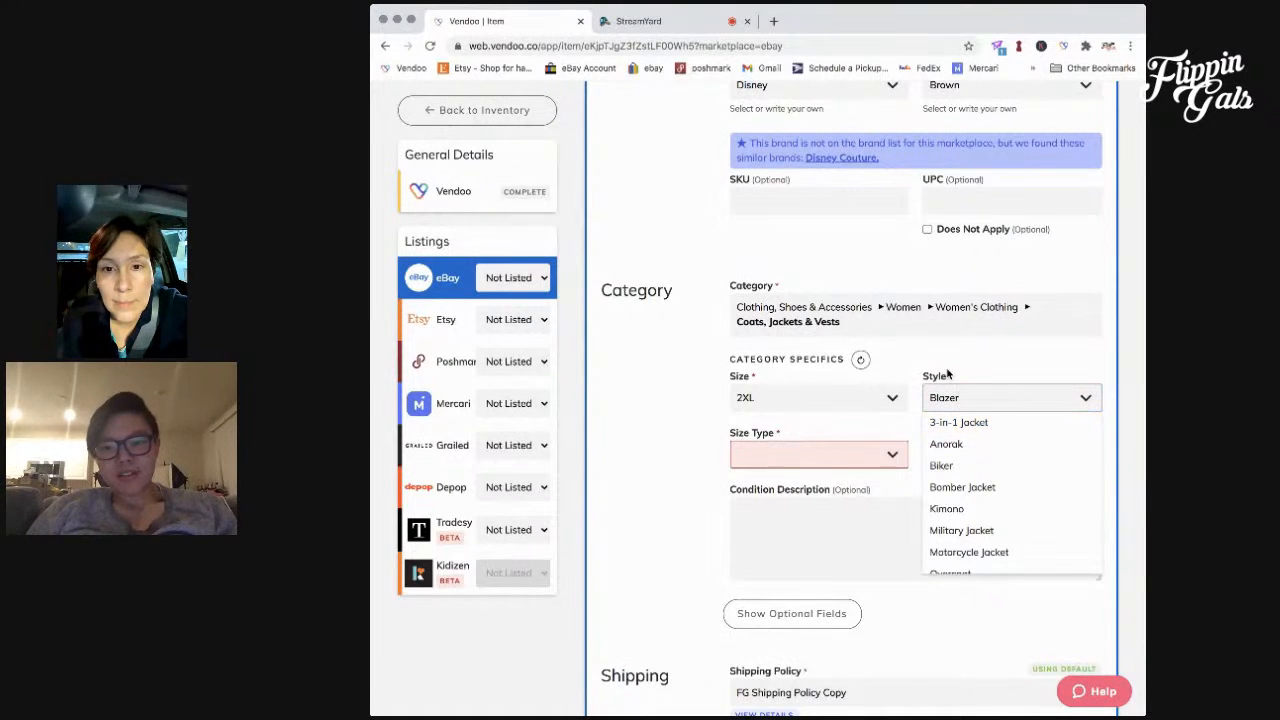
key(Return)
click(838, 456)
click(823, 484)
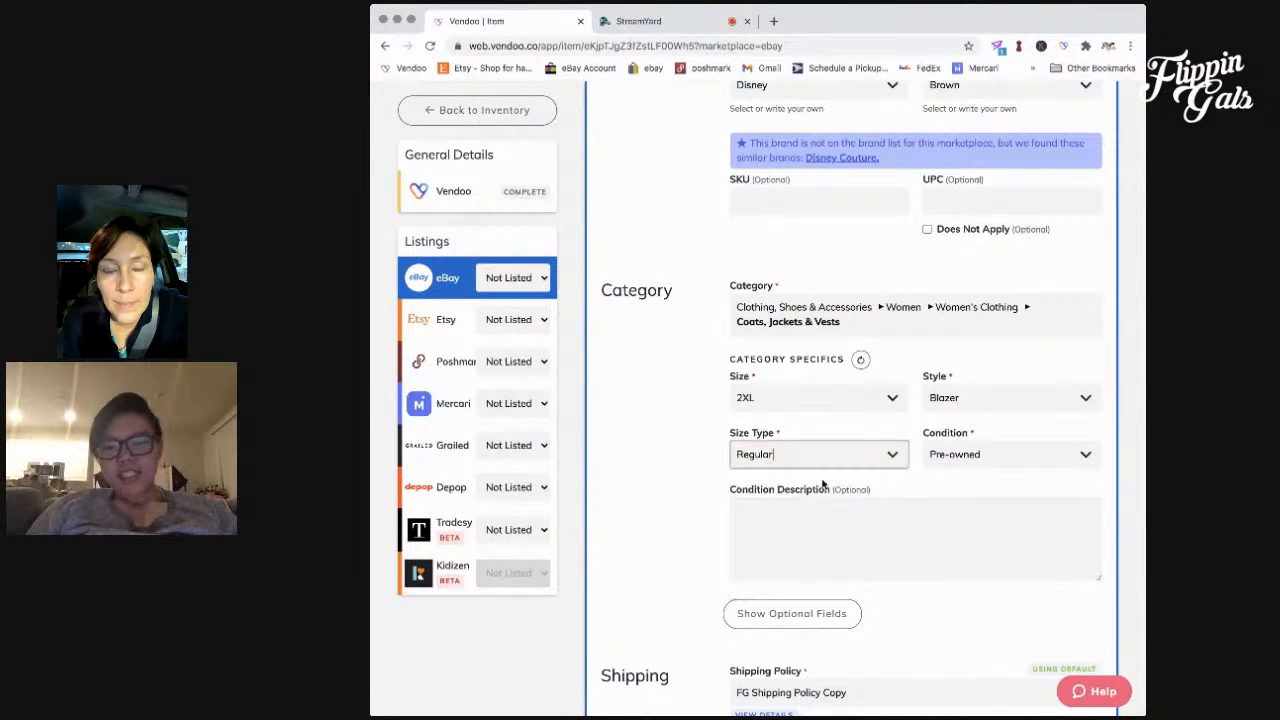
- Review the eBay shipping policies, package details and pricing, and list the item on eBay
scroll(849, 472, down, 3)
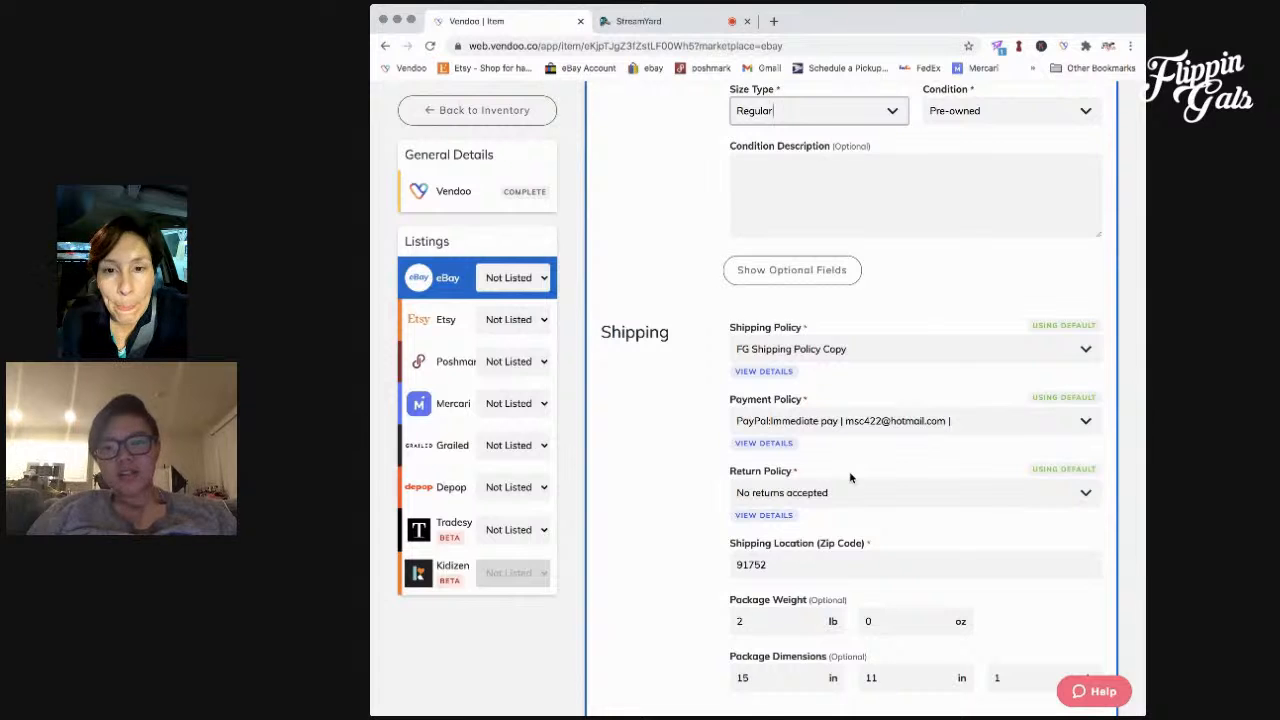
scroll(850, 477, down, 1)
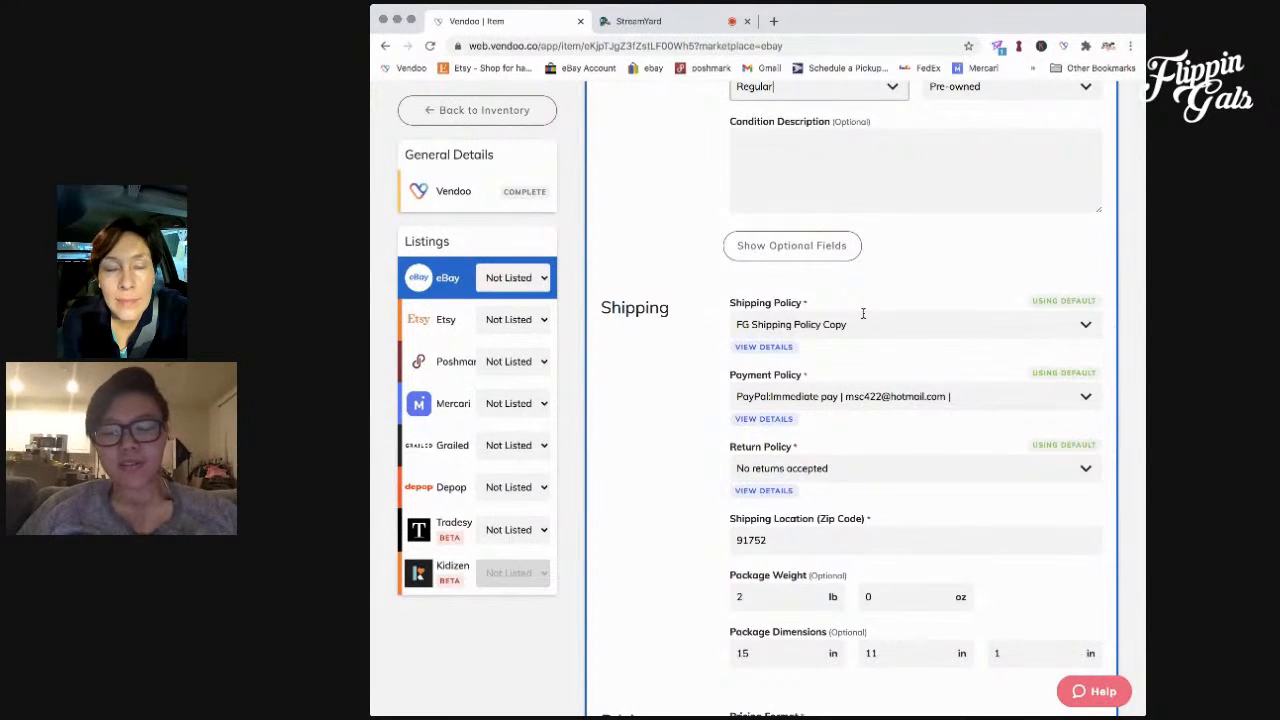
scroll(863, 313, down, 3)
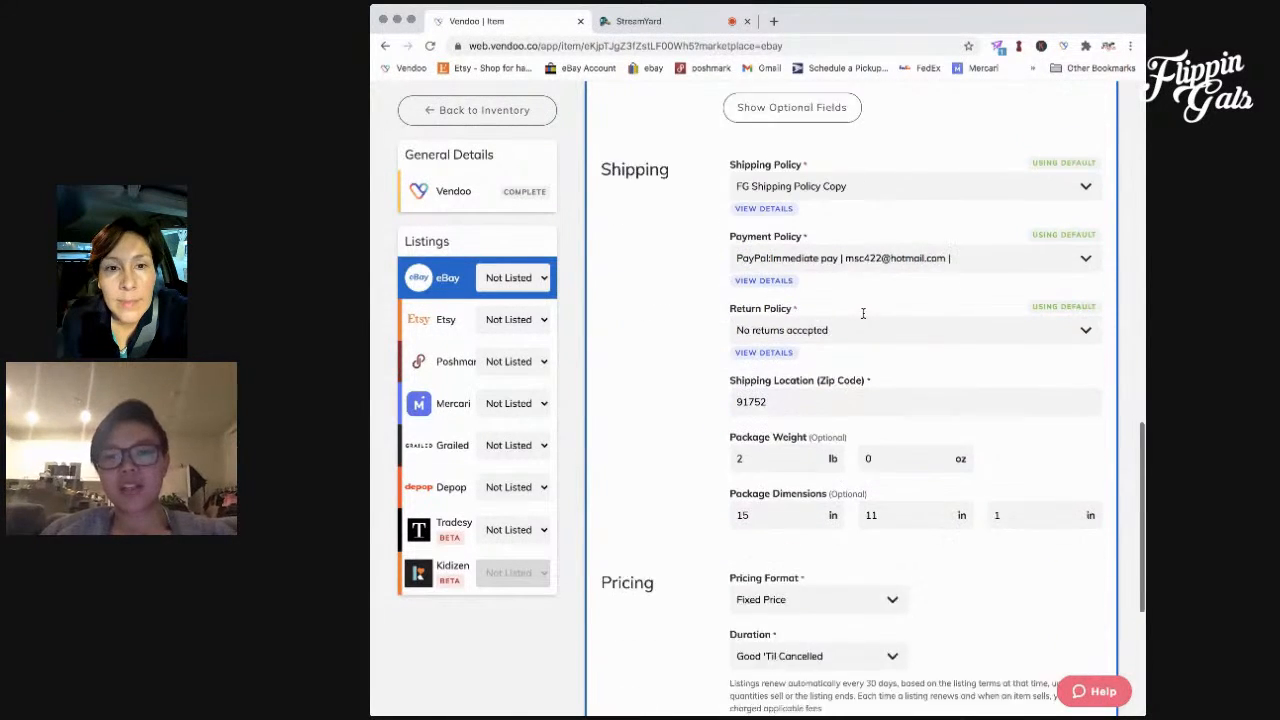
scroll(864, 318, down, 1)
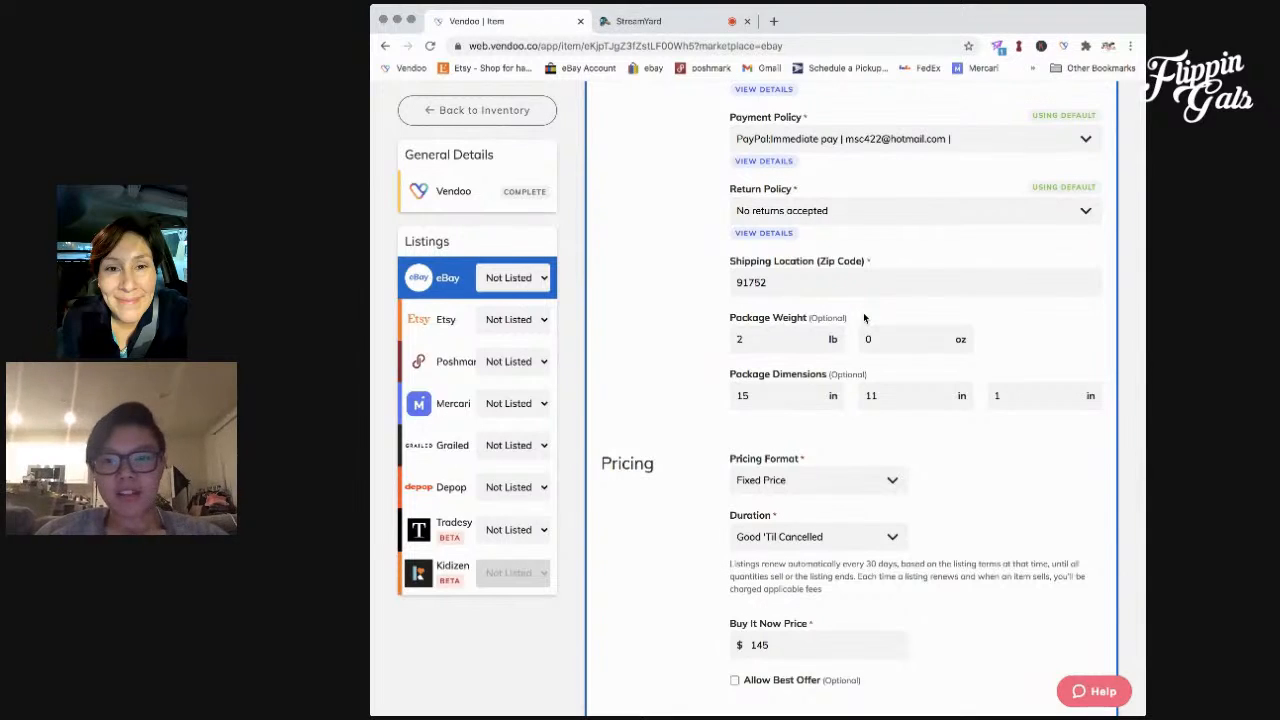
scroll(864, 318, down, 2)
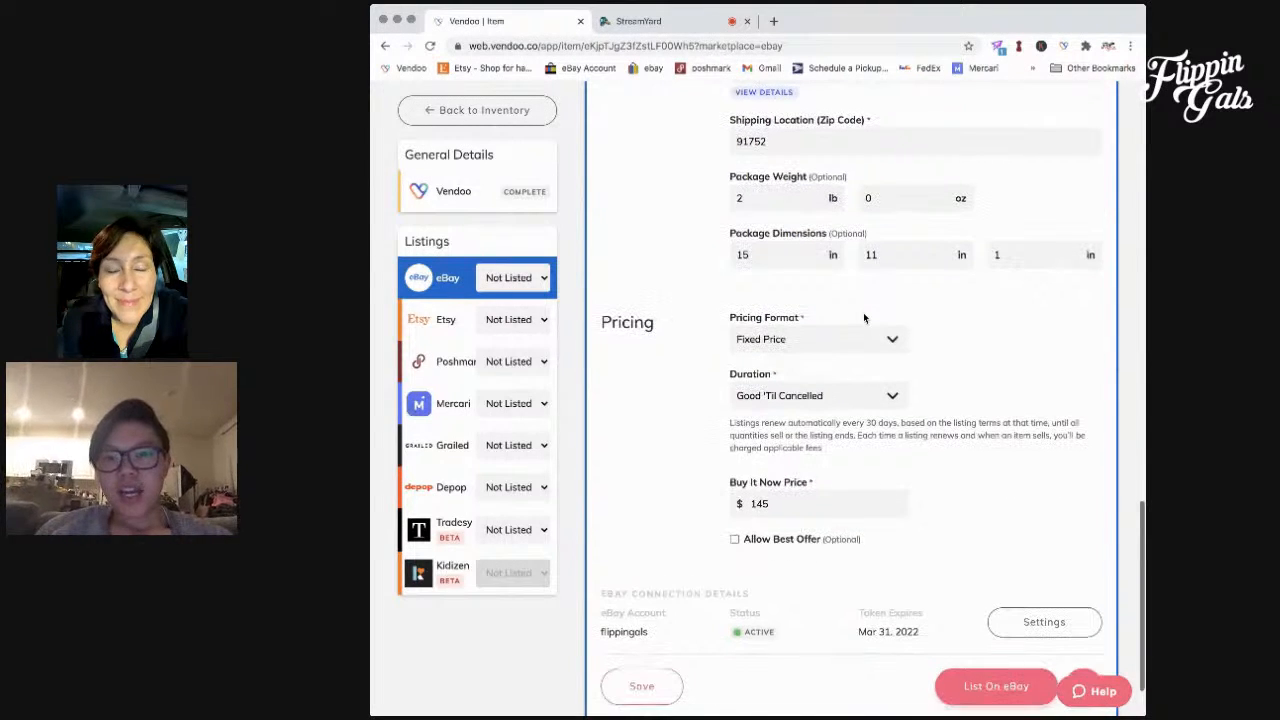
scroll(864, 318, down, 1)
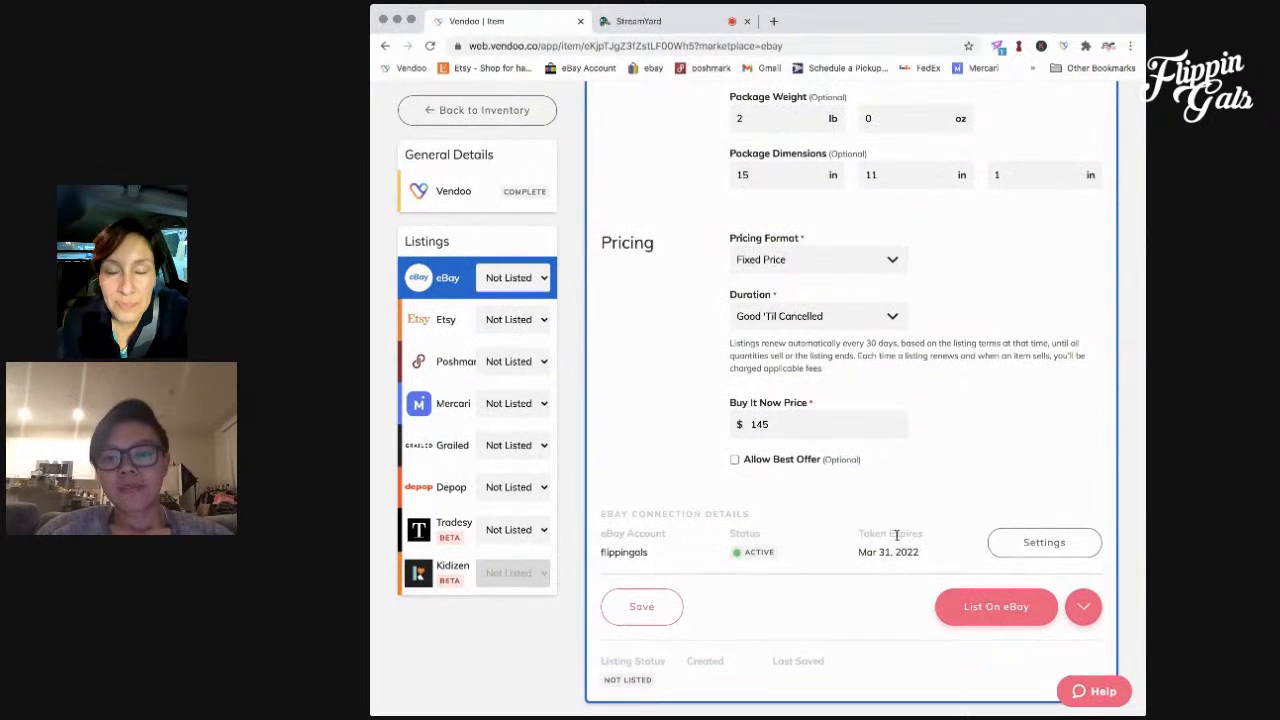
click(962, 612)
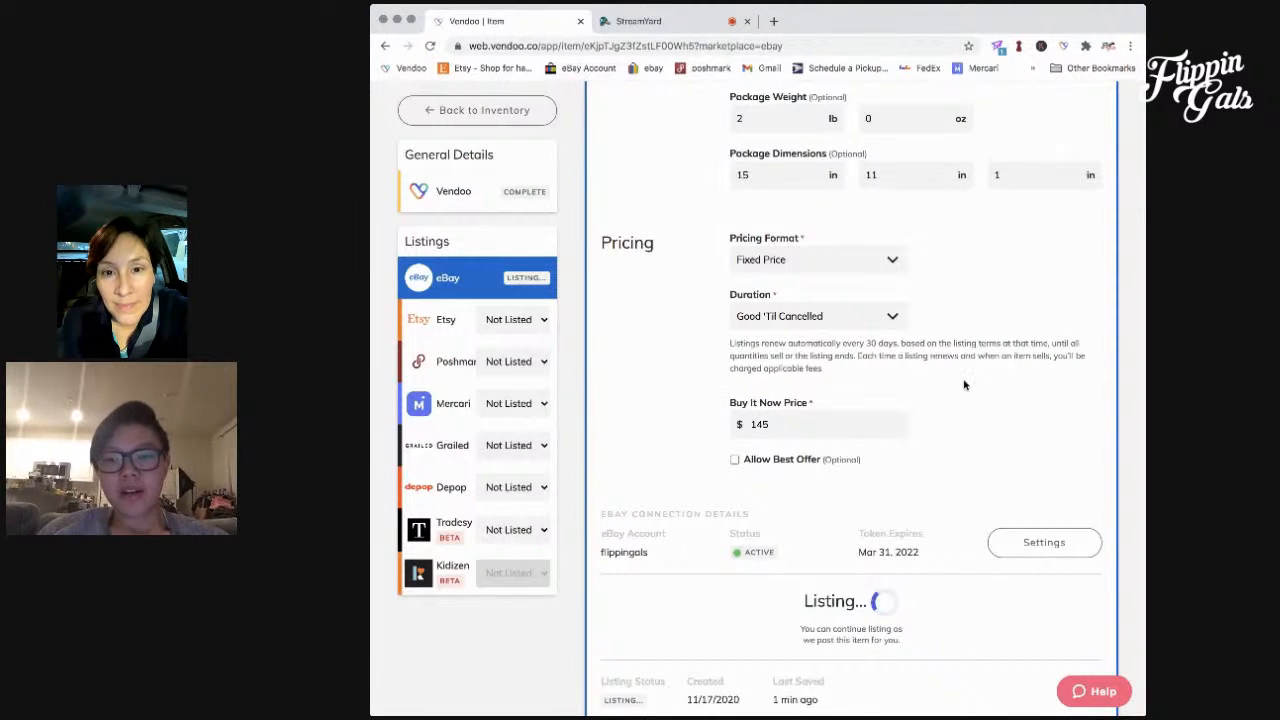
- Open the item's Etsy listing details and review the title, description, required options and tags
click(450, 332)
scroll(668, 491, down, 3)
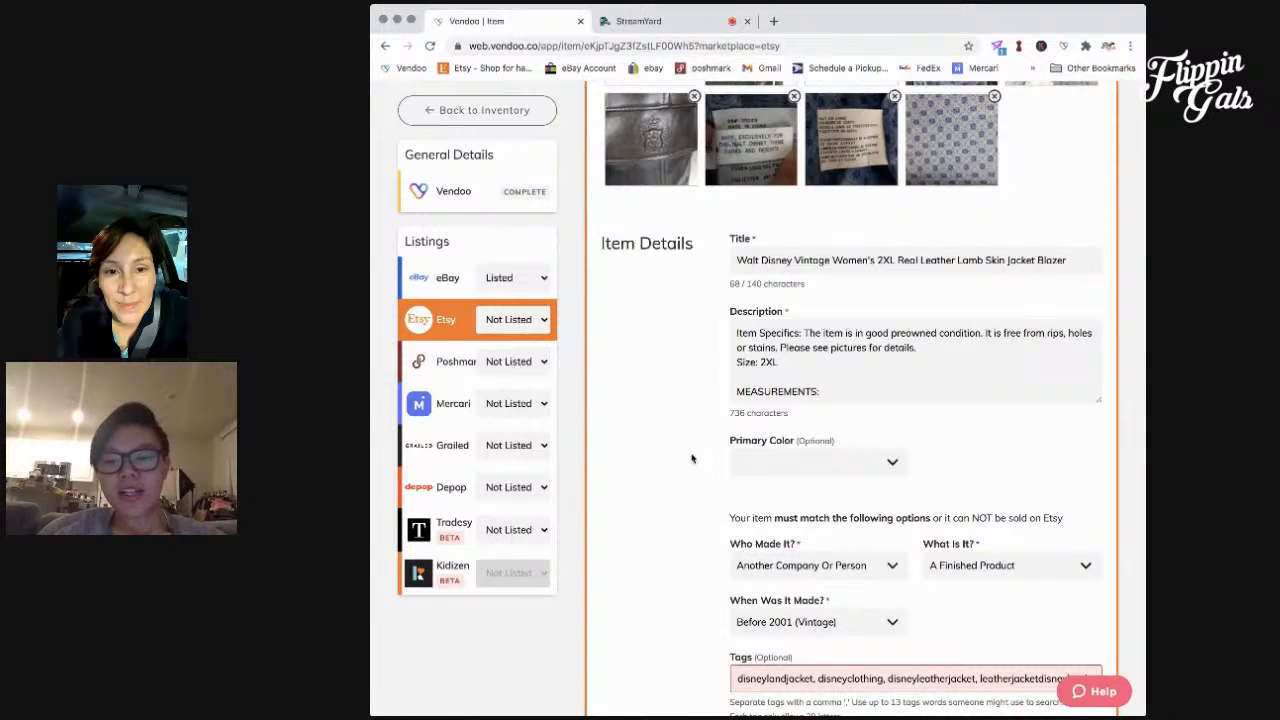
scroll(691, 457, down, 3)
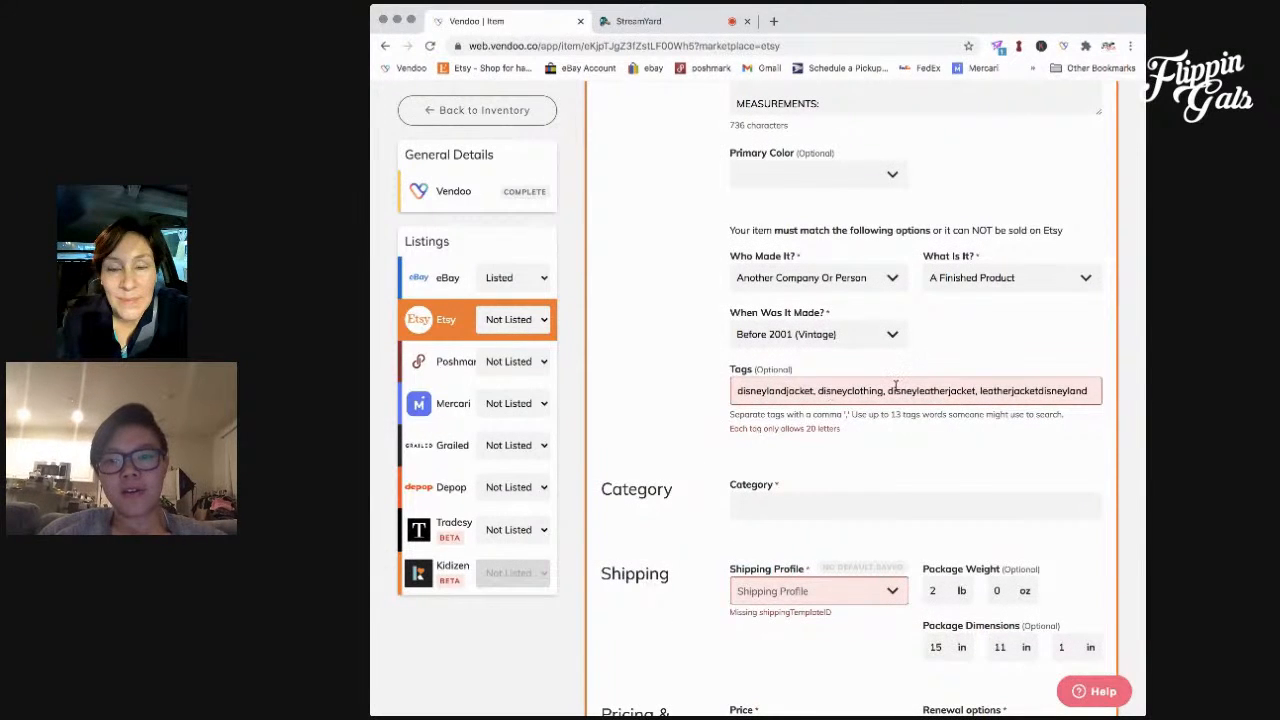
scroll(895, 386, up, 3)
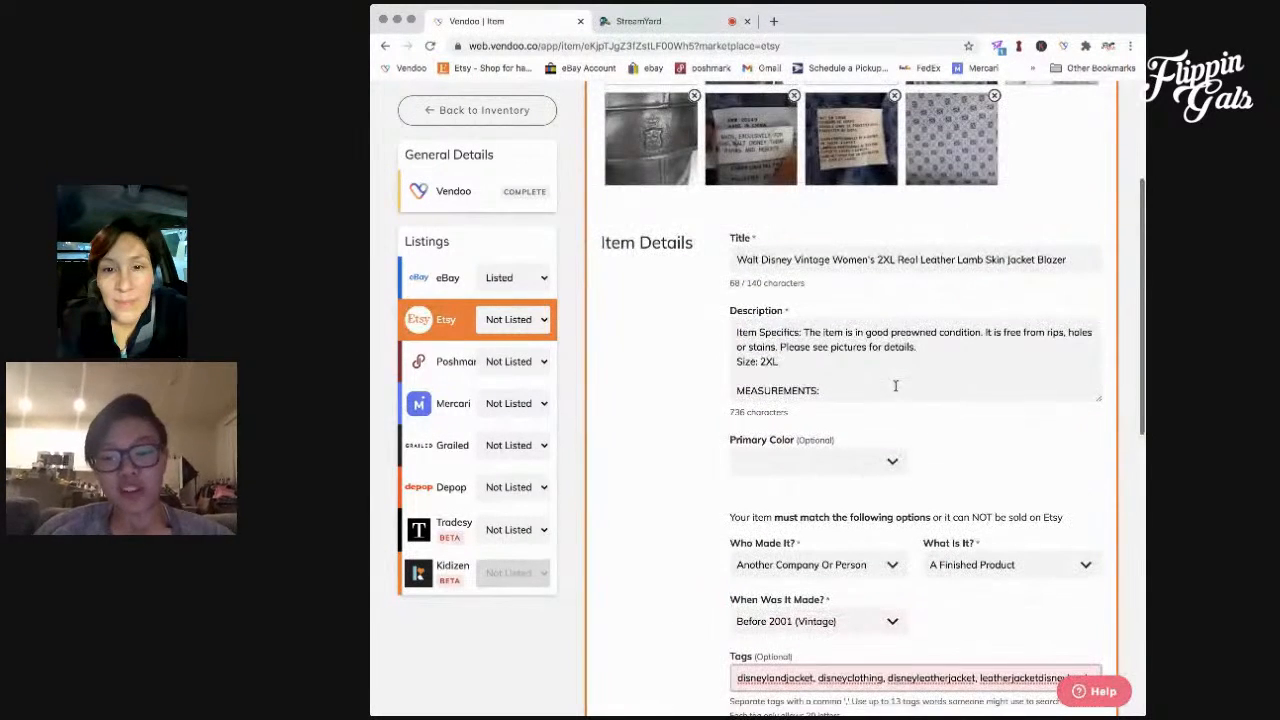
scroll(895, 386, down, 5)
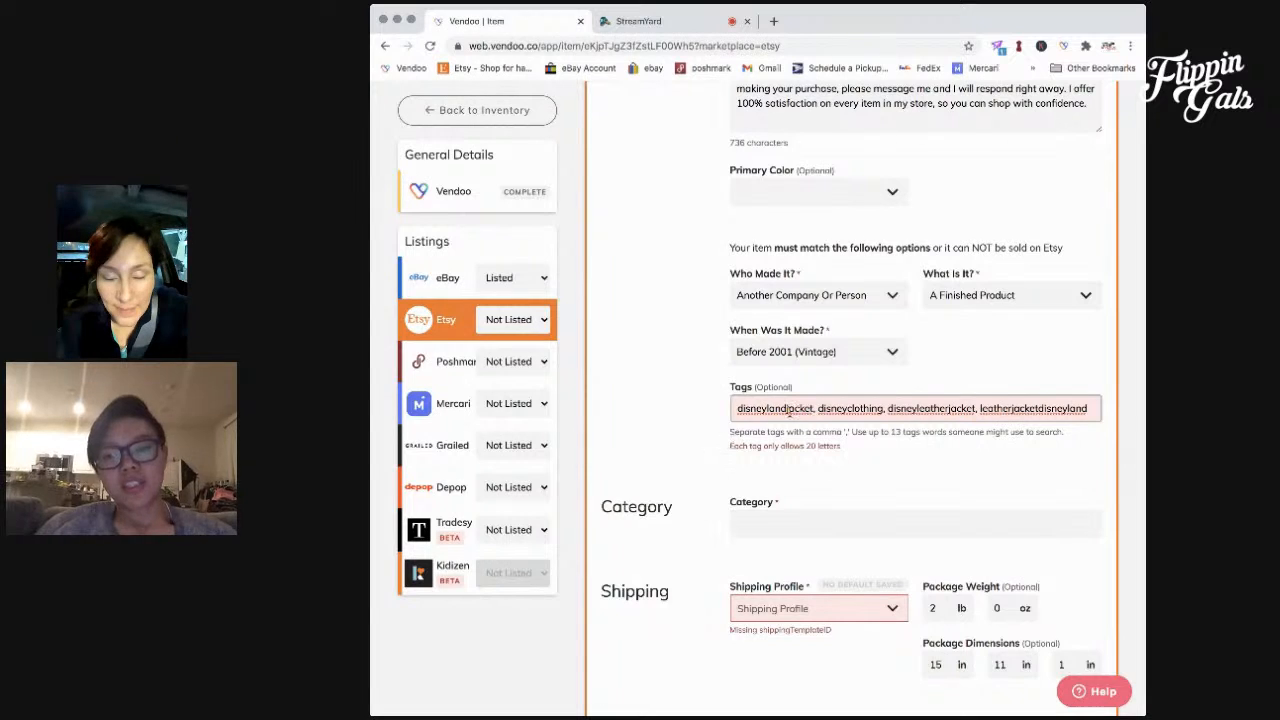
- Search the Etsy categories for women's clothing and set the category to Clothing > Women's Clothing > Blazers & Suits > Blazers
scroll(852, 418, down, 3)
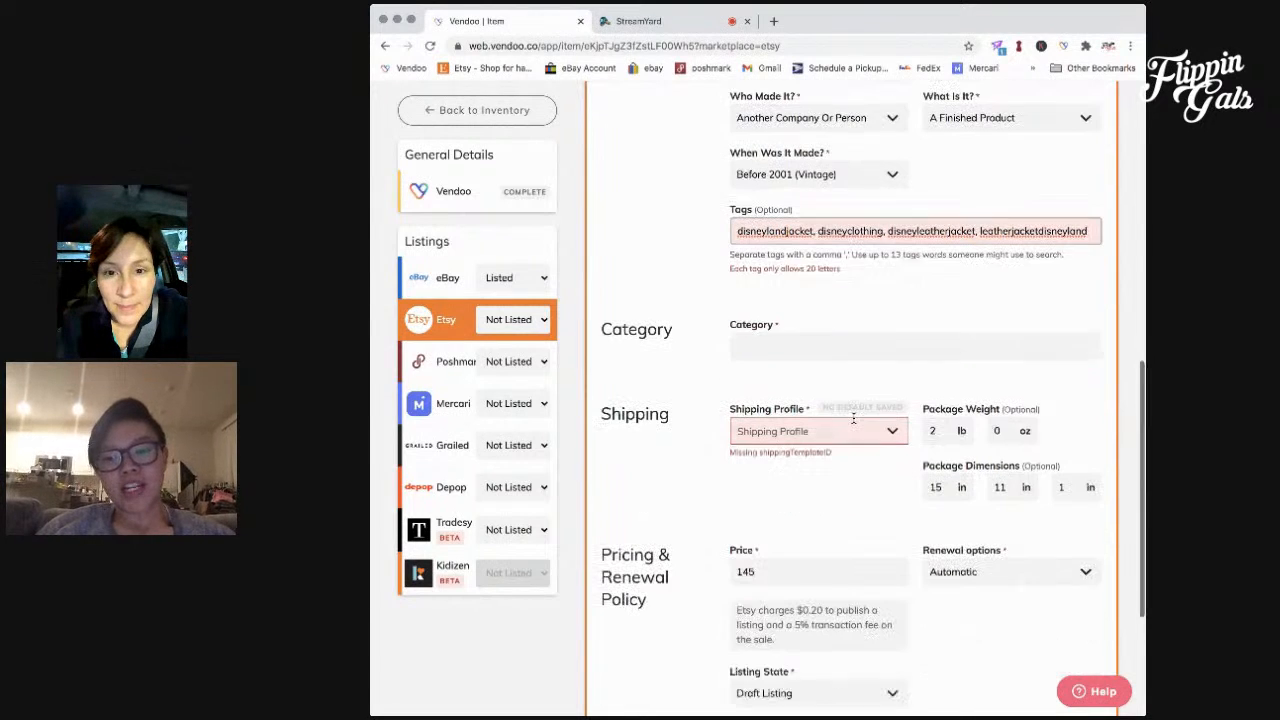
click(855, 354)
click(829, 405)
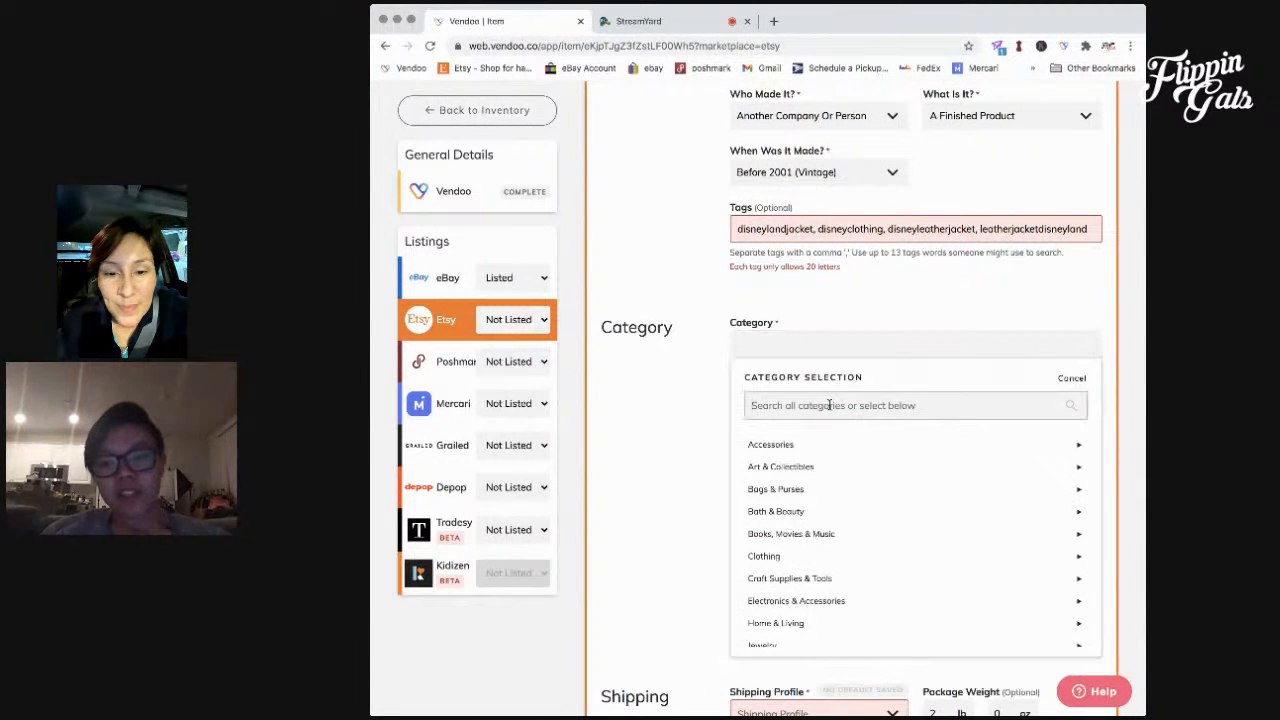
text(vintage clot)
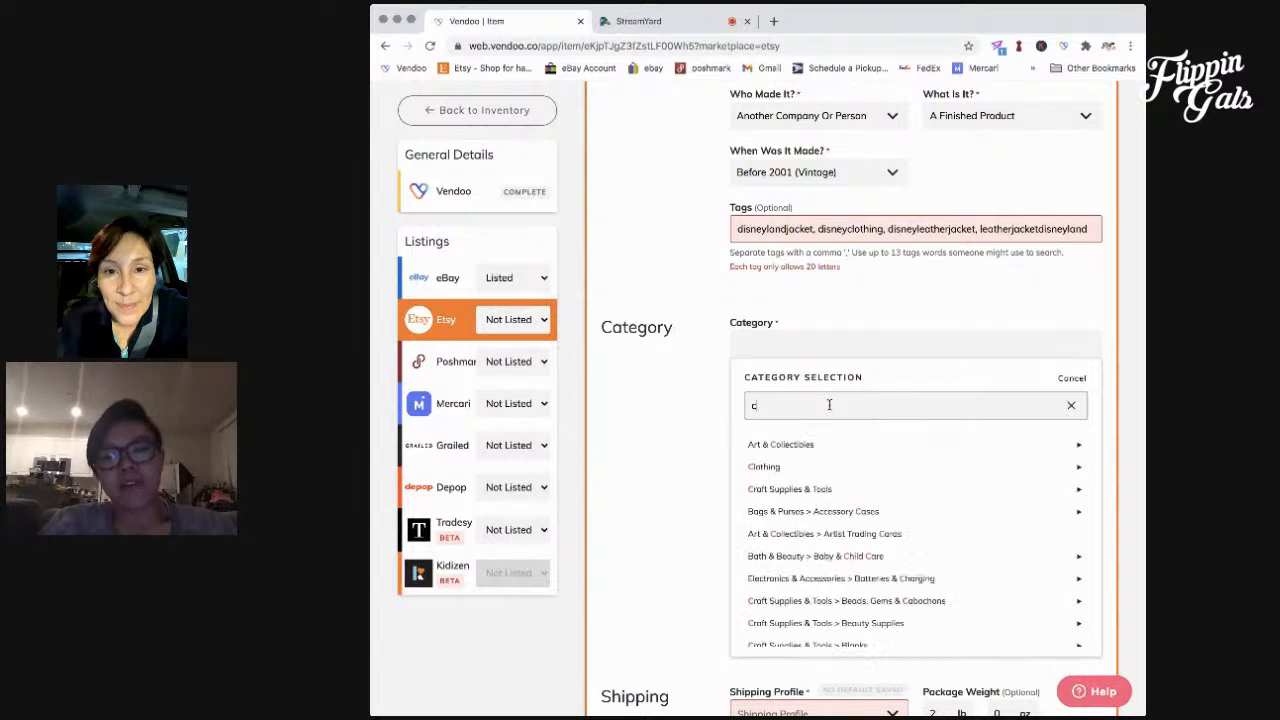
text(hing)
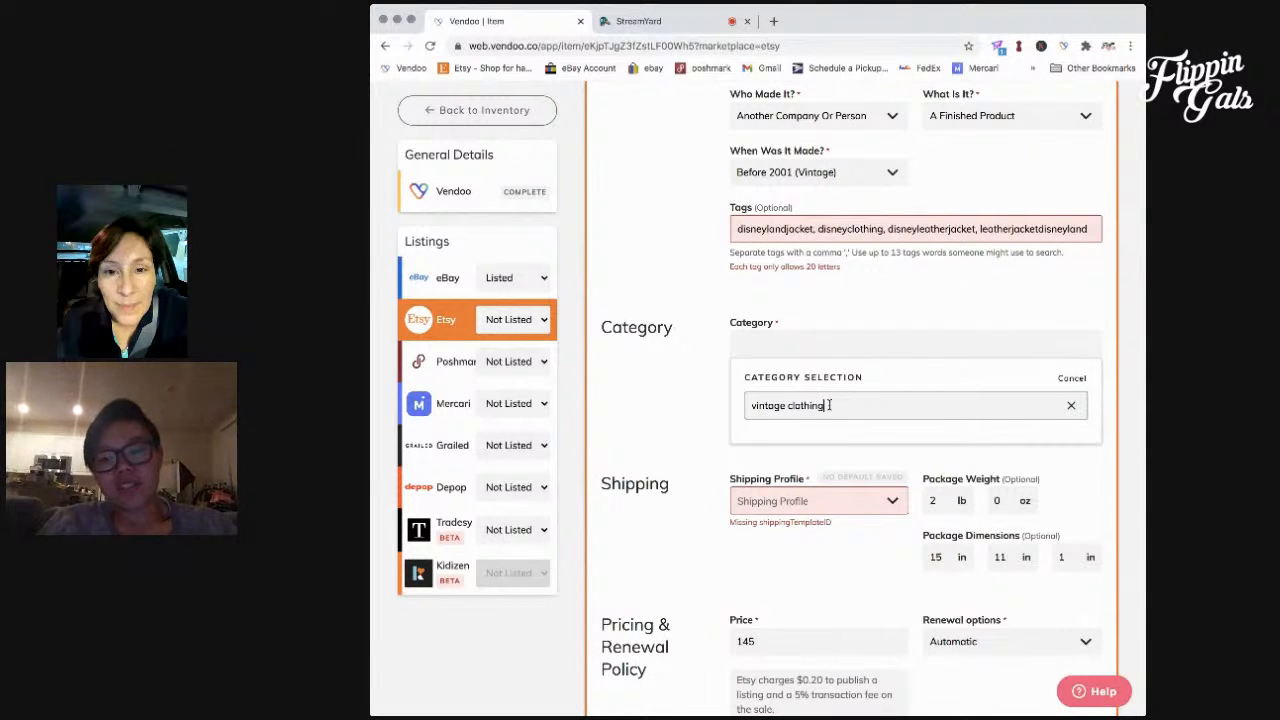
key(super+a)
text(cl)
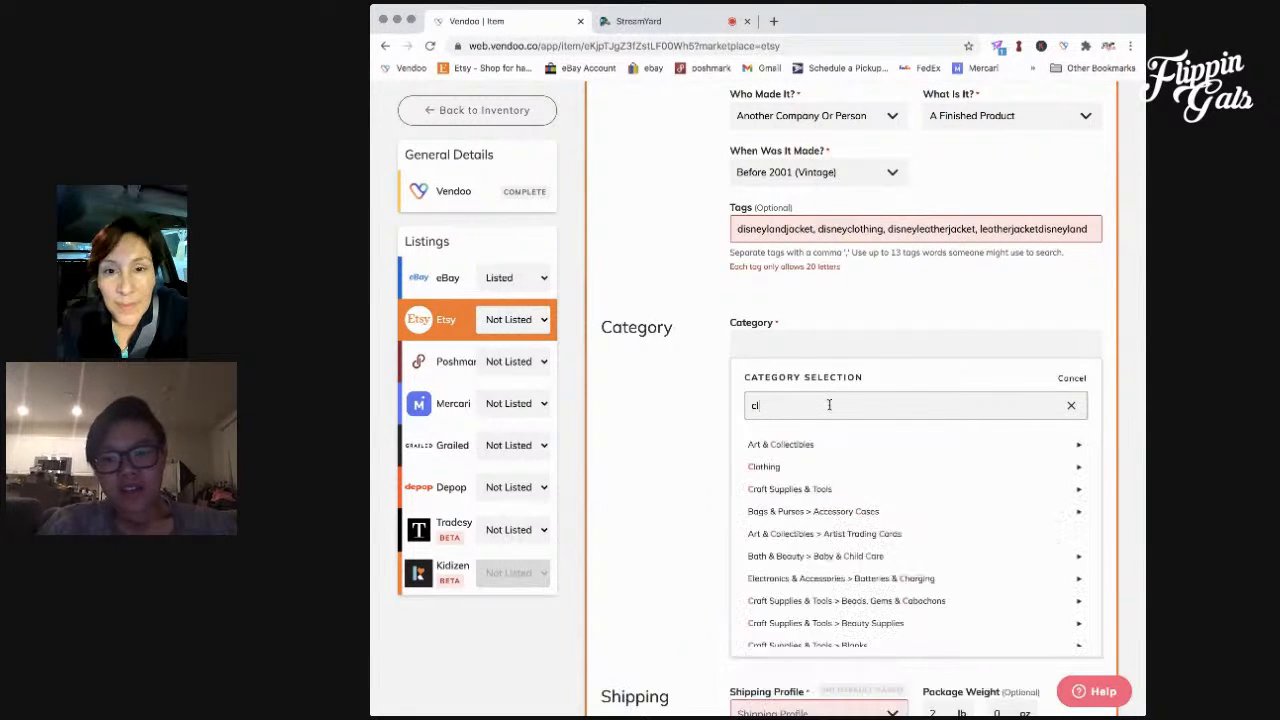
text(othwomens)
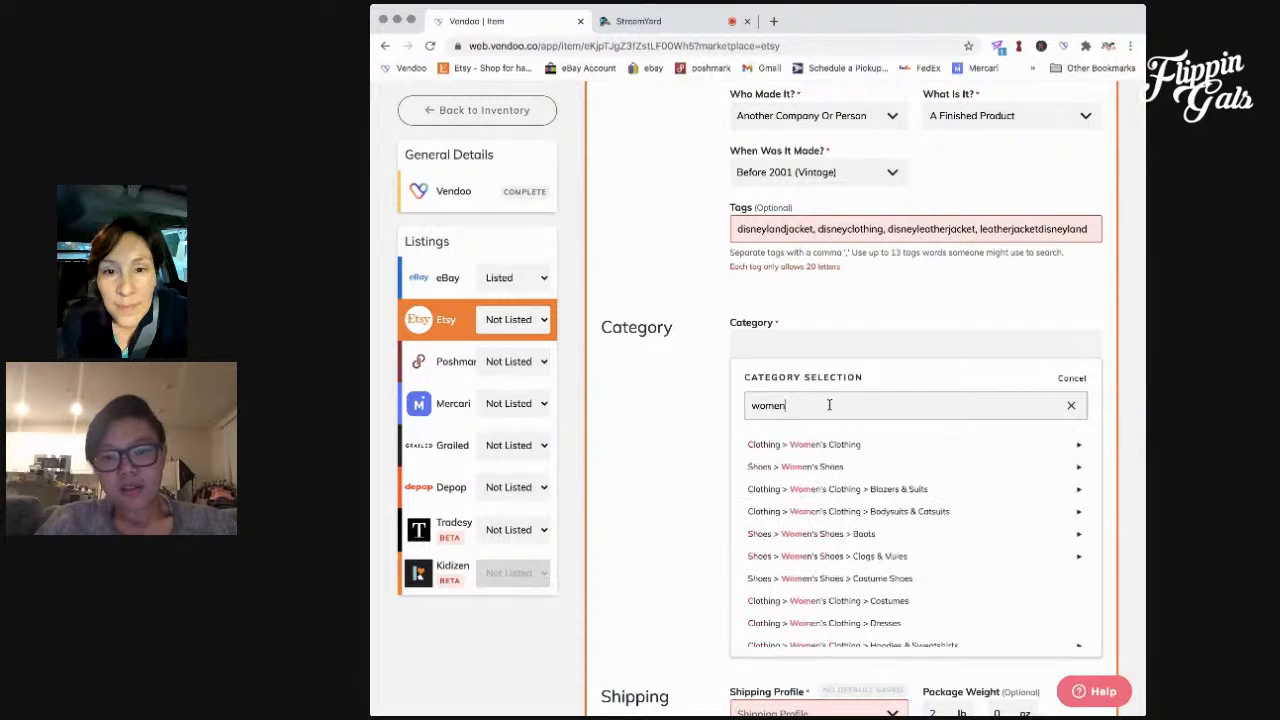
click(832, 446)
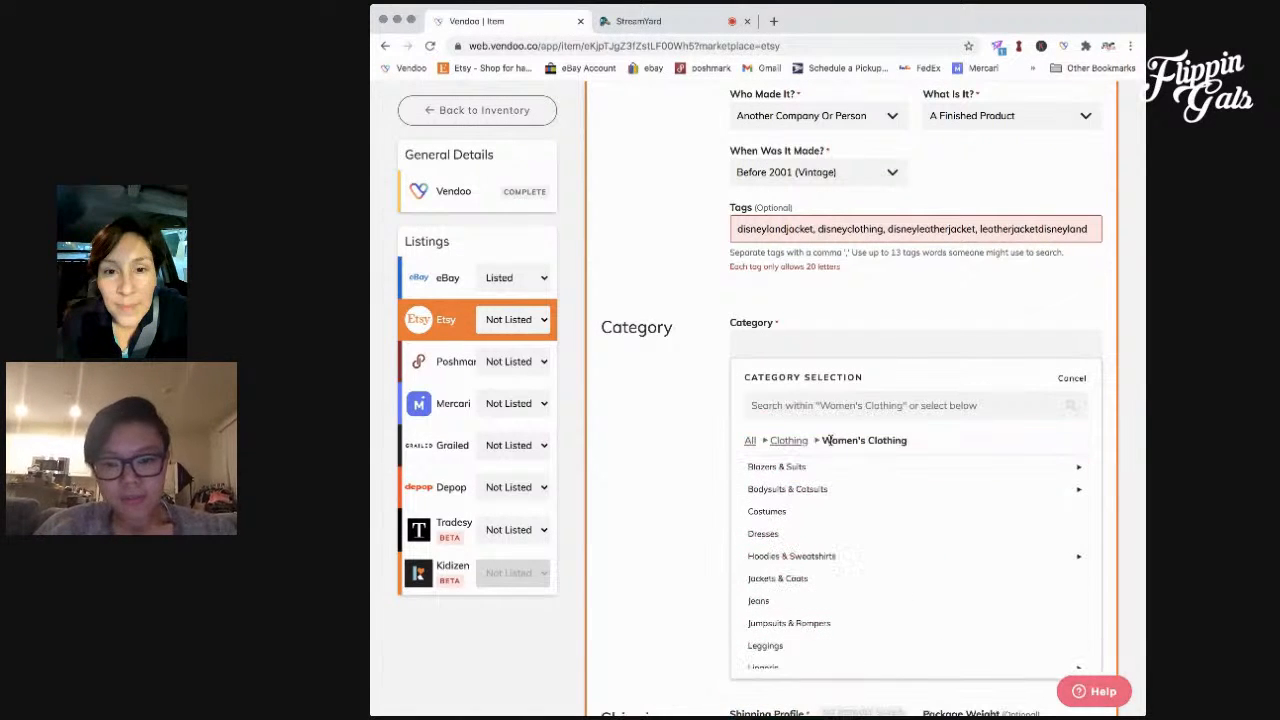
click(825, 473)
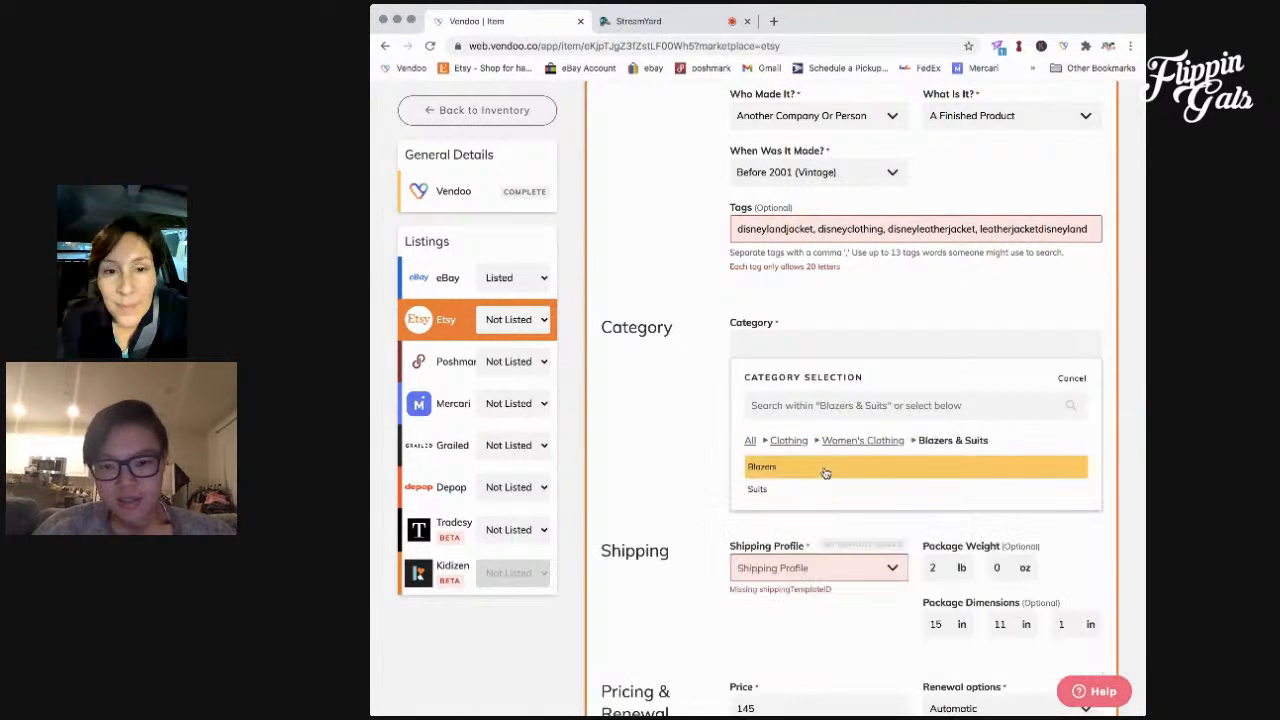
click(822, 470)
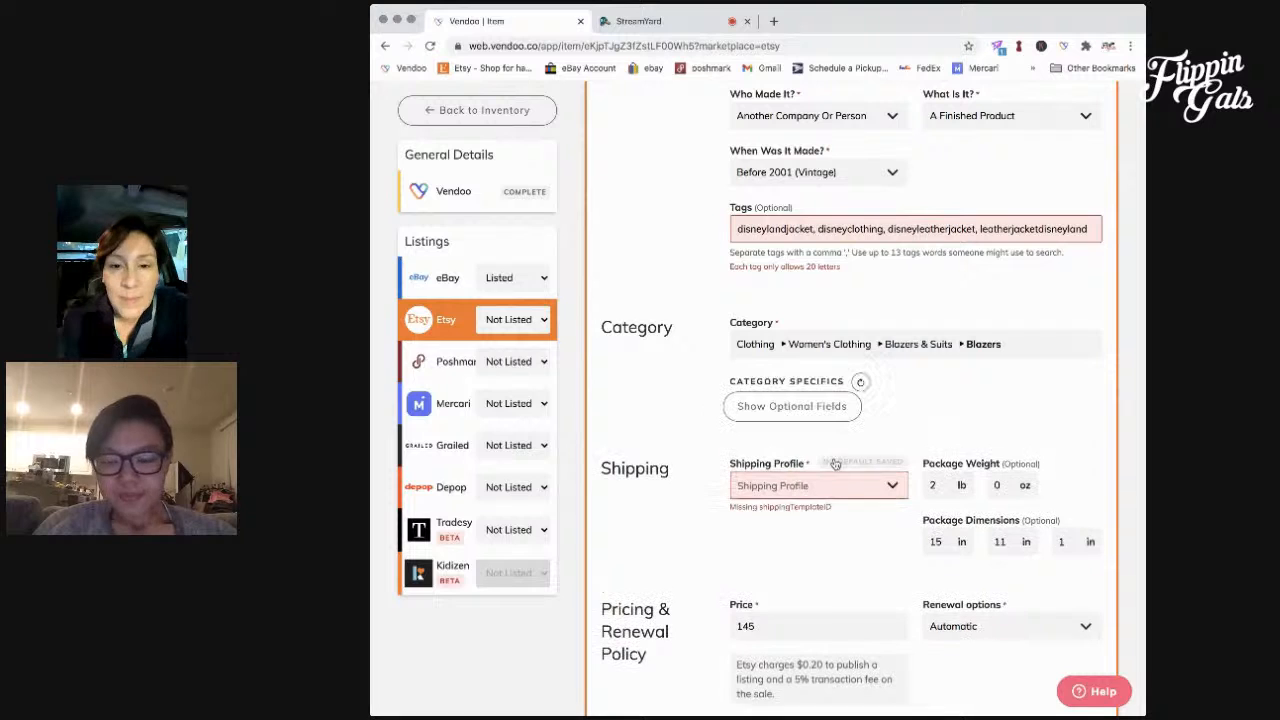
- Set the Etsy shipping profile to USPS Medium
click(824, 488)
scroll(729, 521, down, 2)
scroll(771, 523, down, 5)
scroll(777, 525, up, 2)
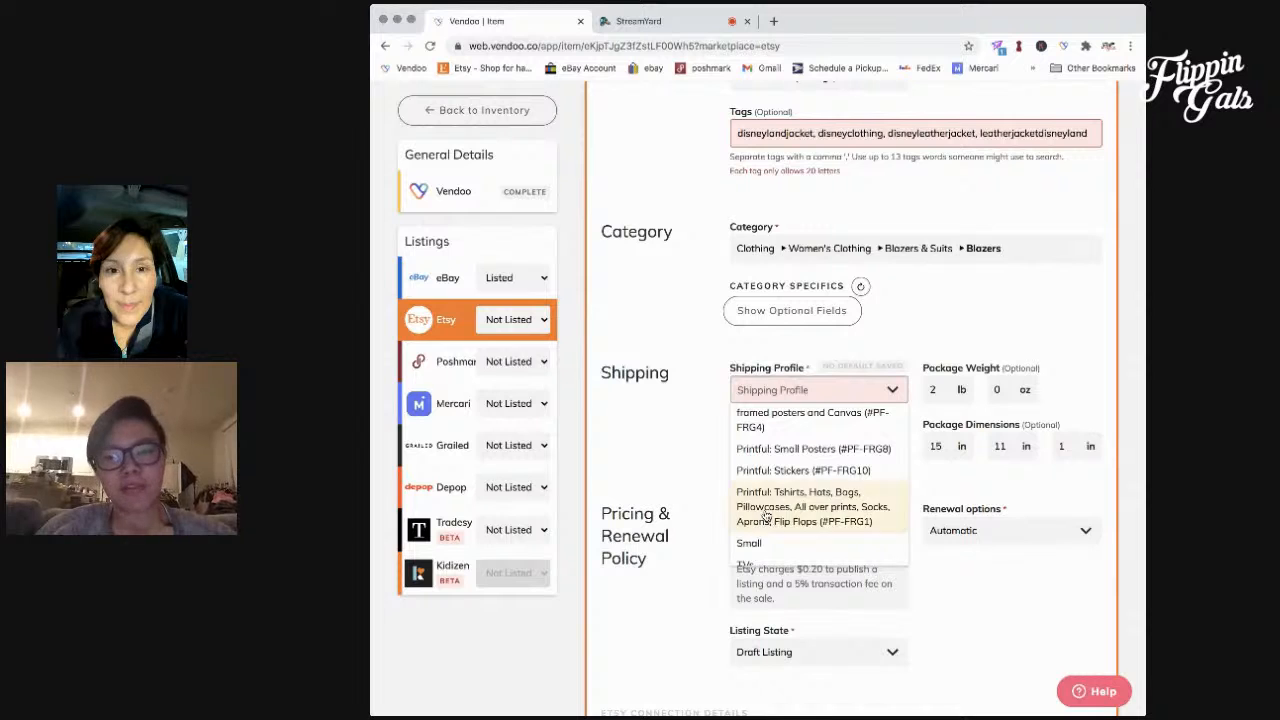
click(685, 478)
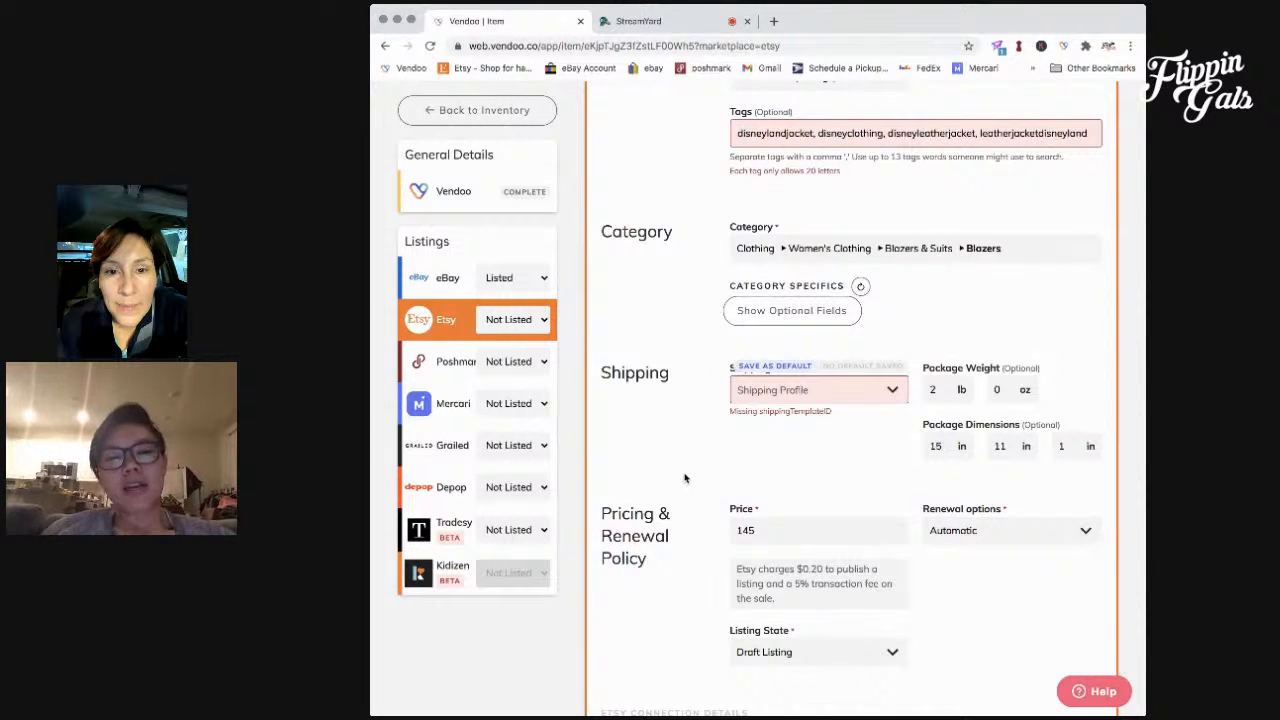
click(804, 391)
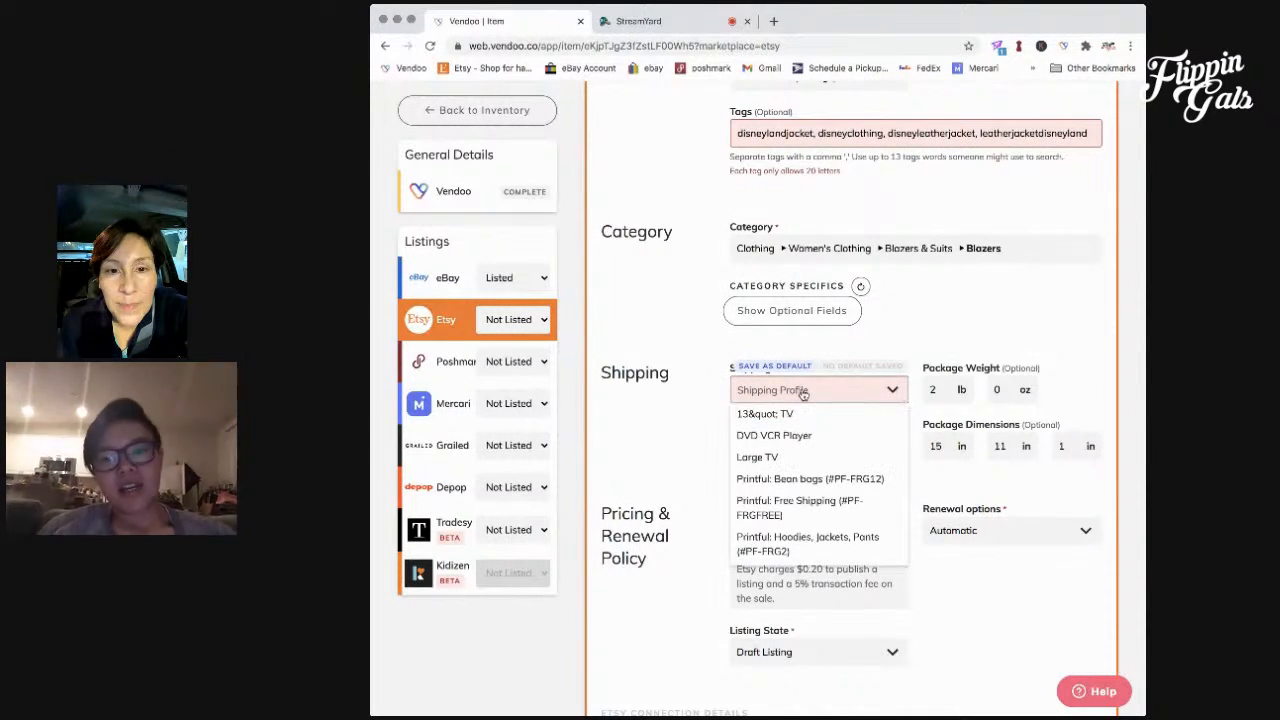
scroll(806, 515, down, 4)
click(798, 553)
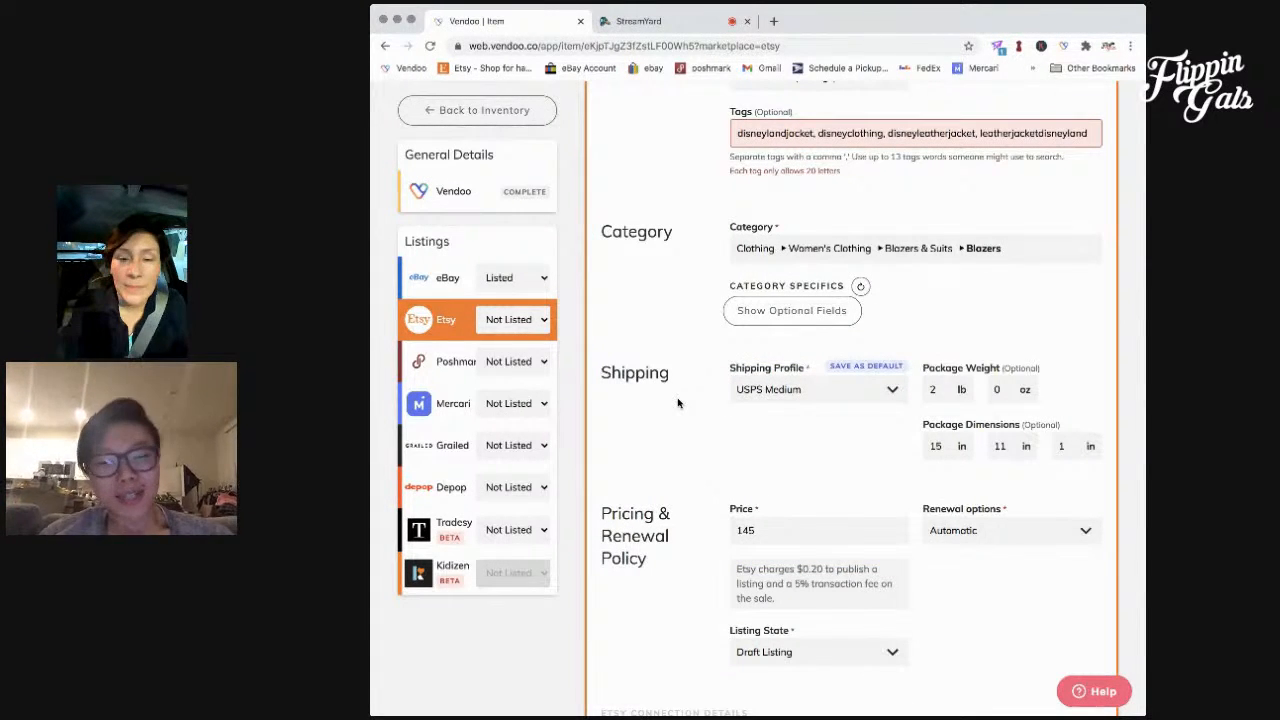
- Check the Etsy pricing and listing state, and display the form error that blocks listing on Etsy
scroll(740, 437, down, 3)
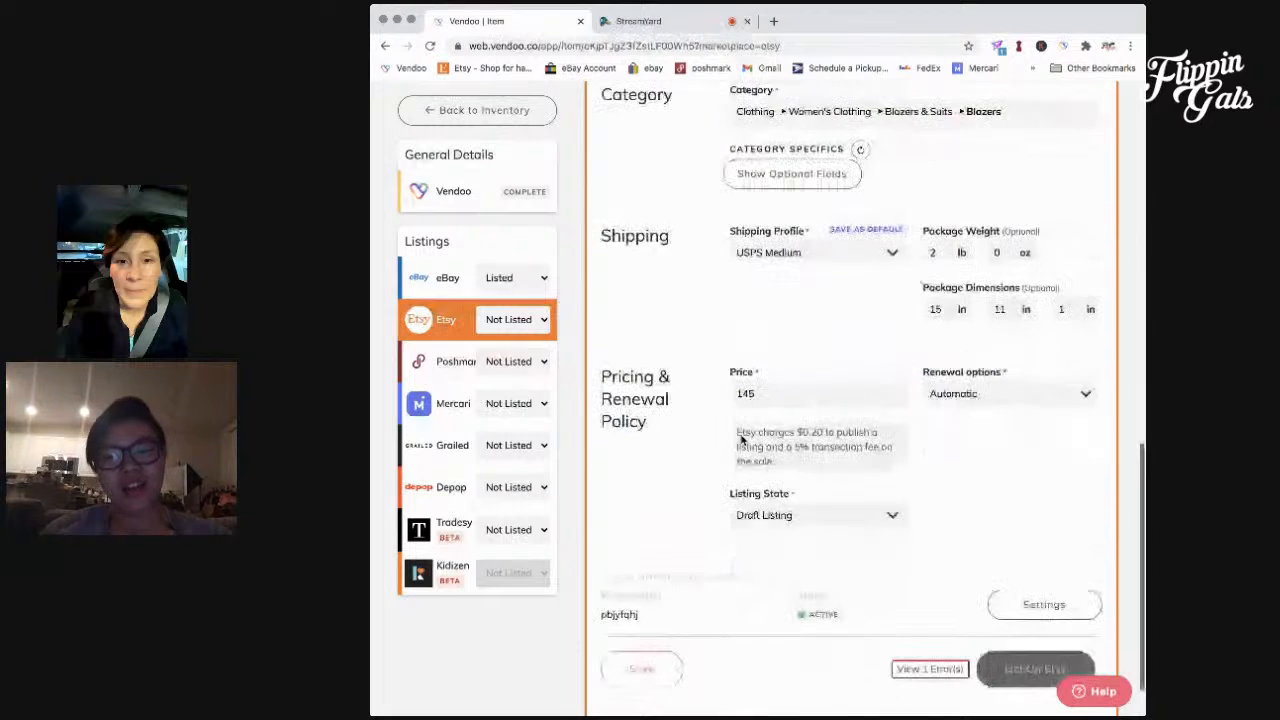
scroll(941, 587, down, 1)
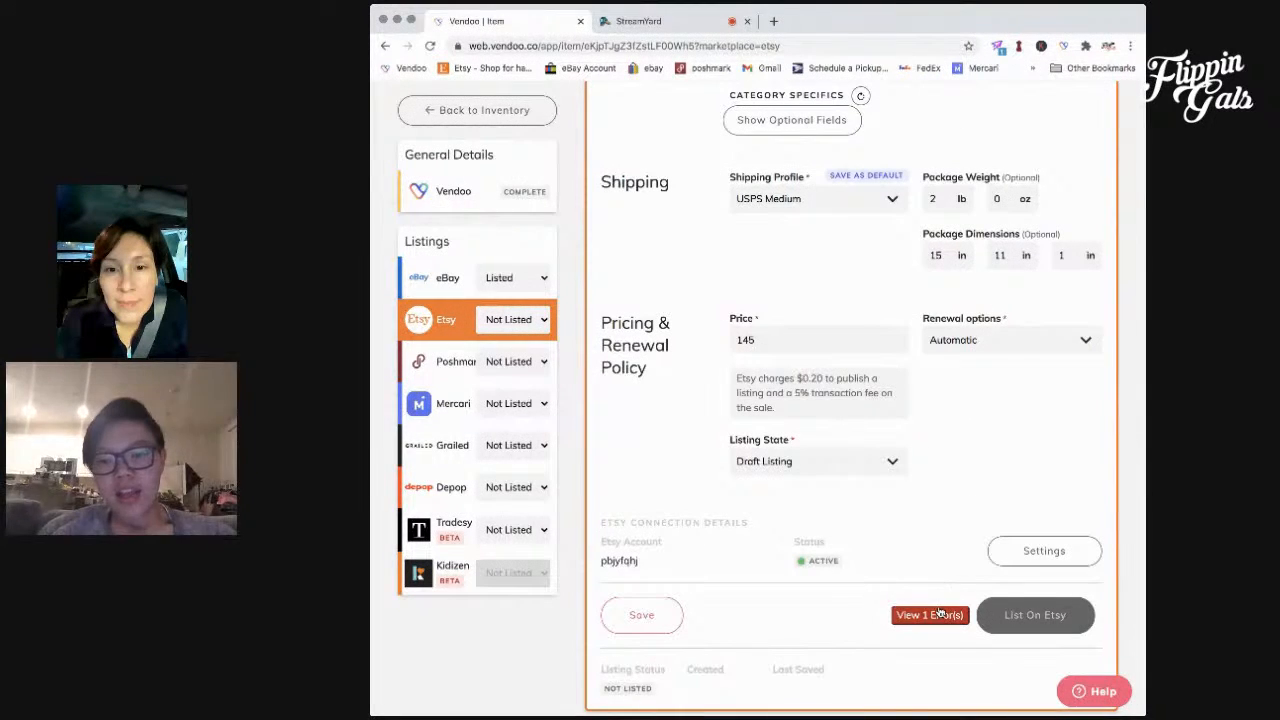
scroll(943, 482, up, 1)
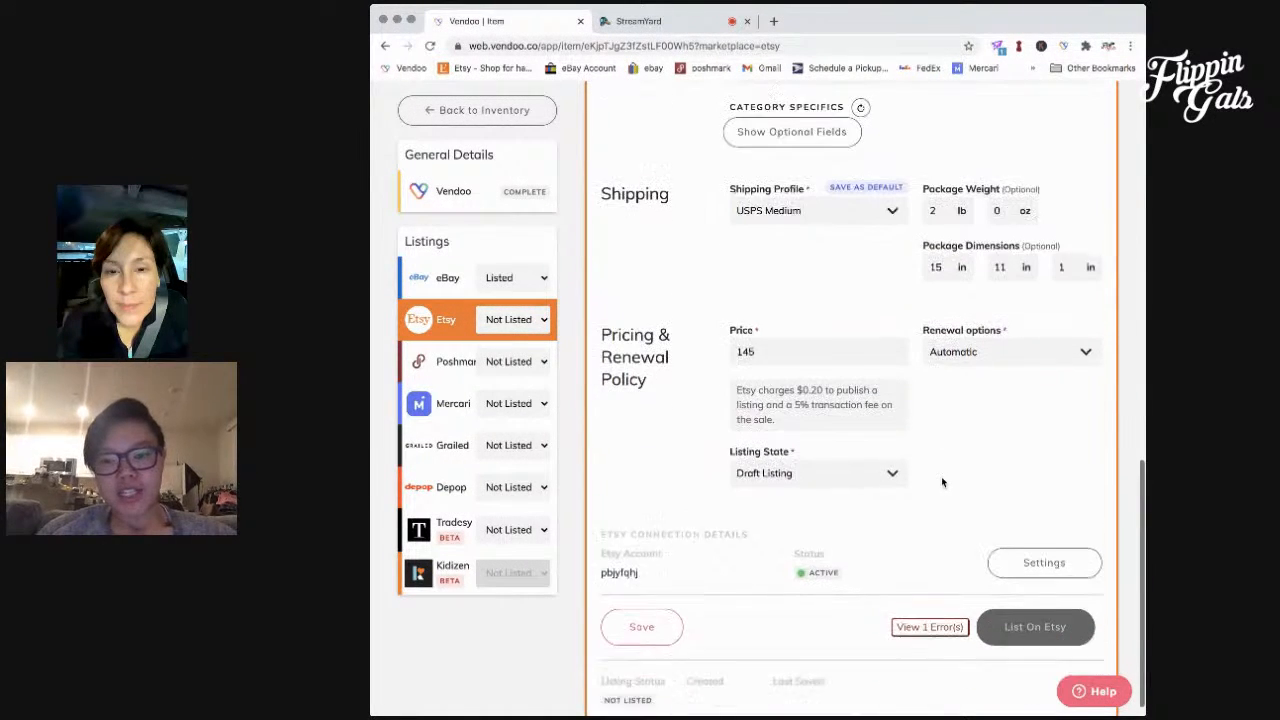
scroll(943, 482, down, 1)
click(931, 607)
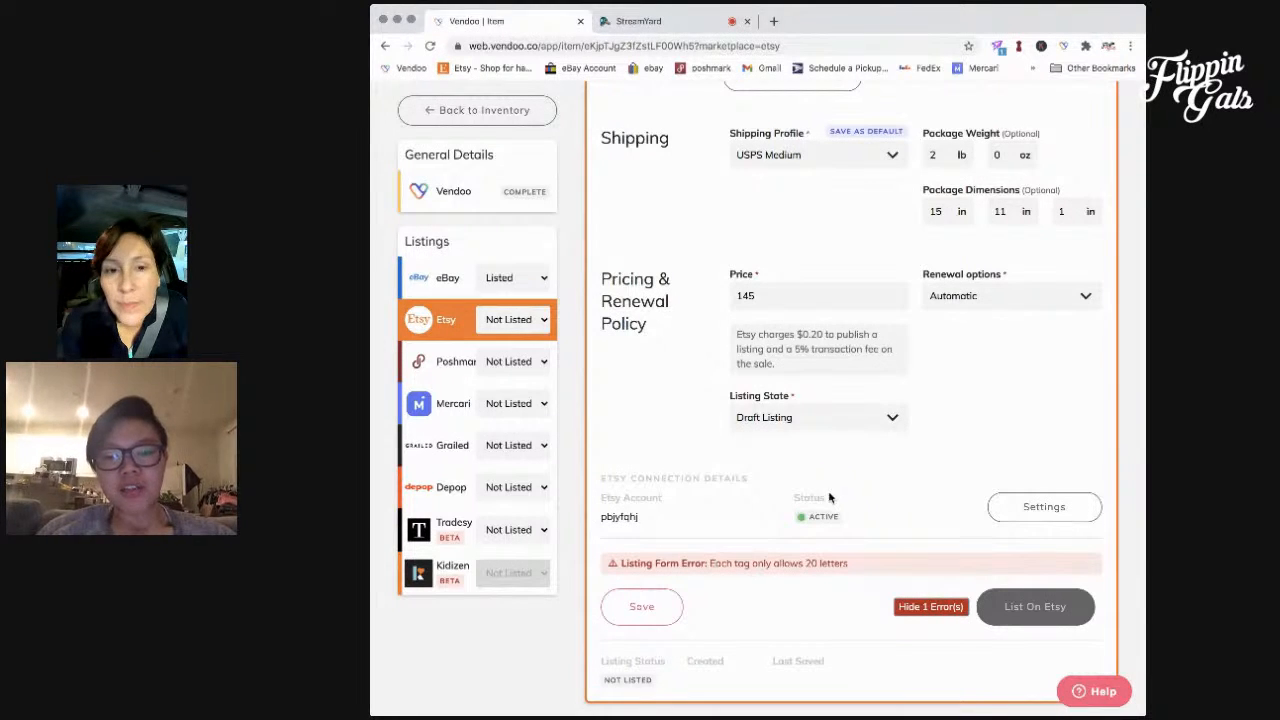
- Remove the over-long tag "leatherjacketdisneyland" and its preceding comma from the Etsy tags
scroll(848, 449, up, 3)
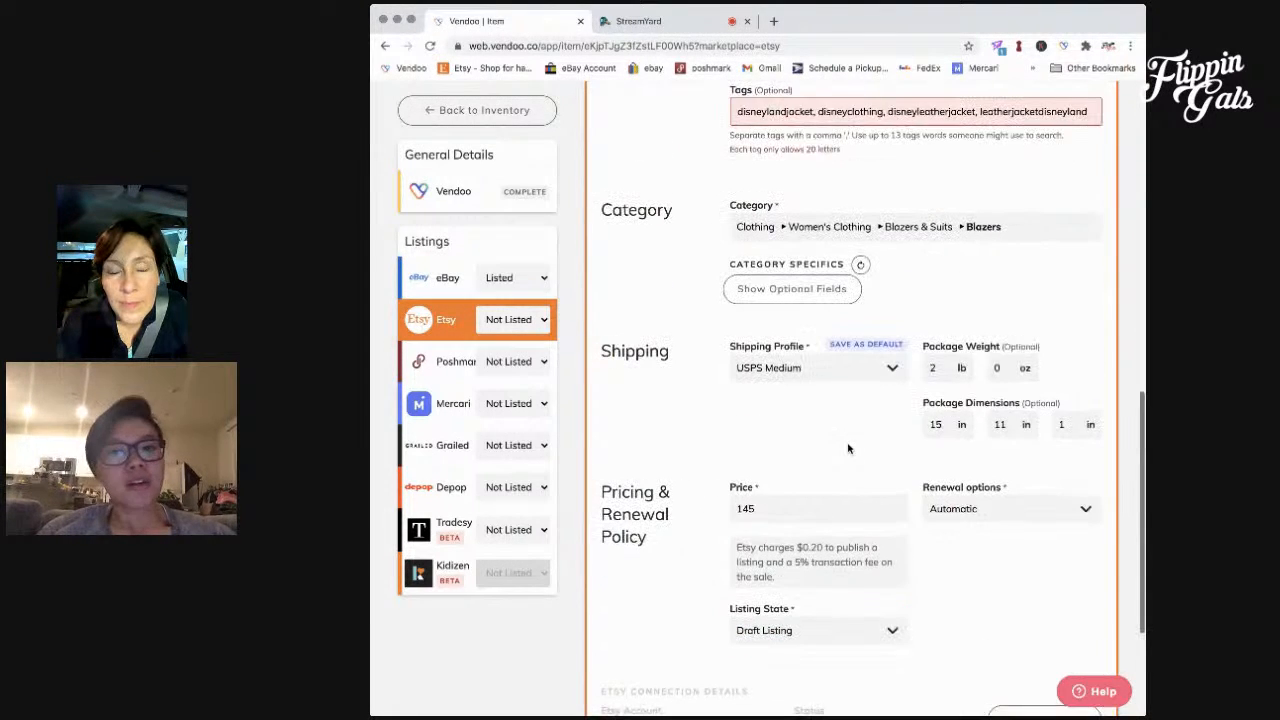
scroll(985, 288, down, 3)
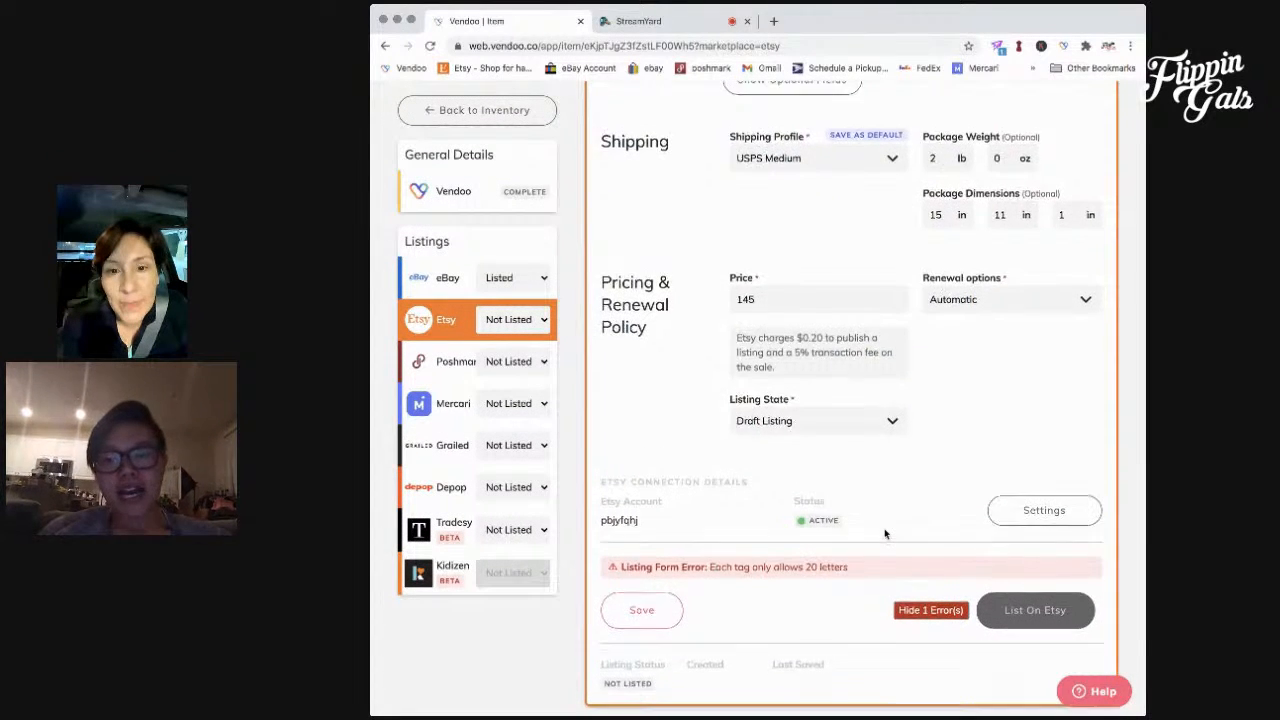
scroll(886, 535, up, 4)
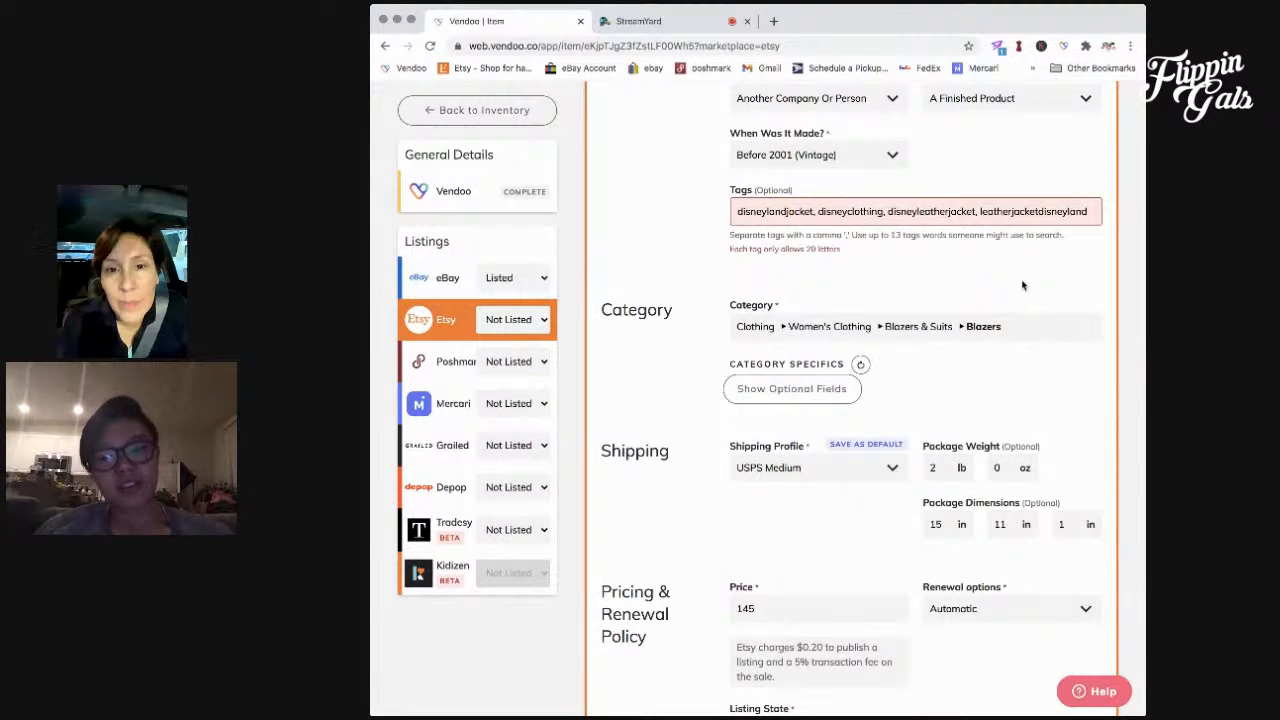
double_click(1026, 212)
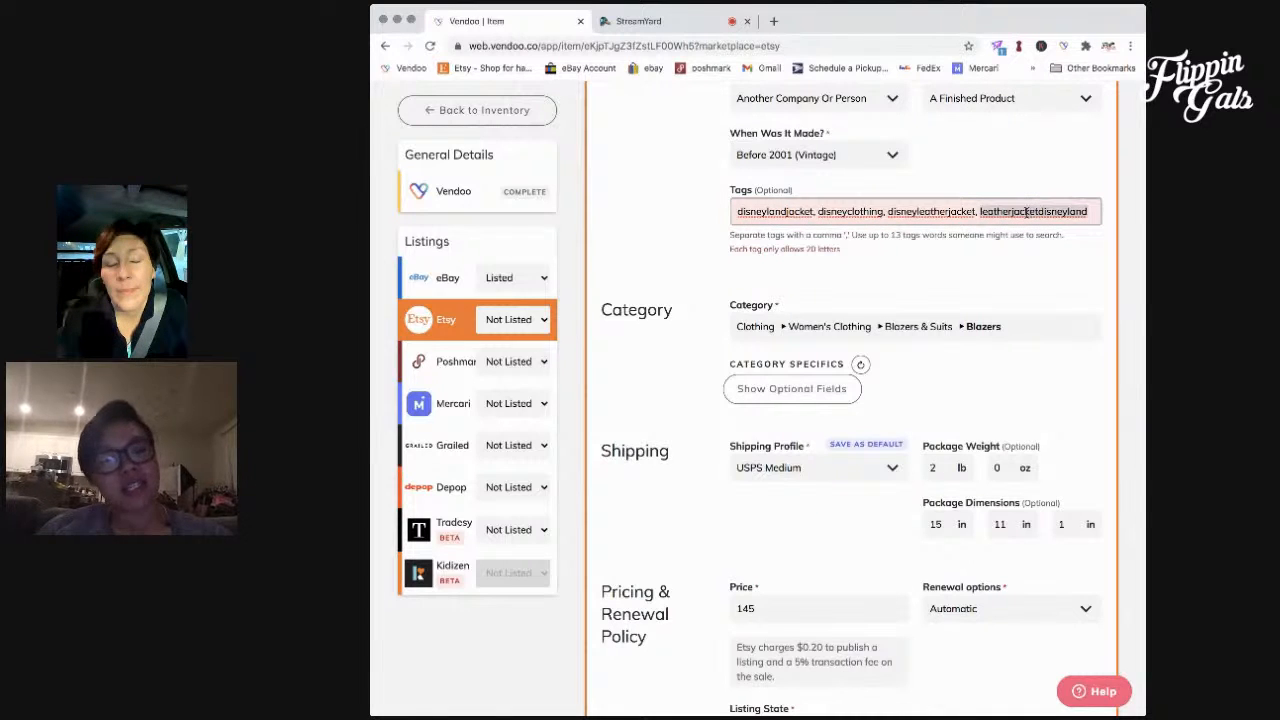
key(BackSpace)
key(BackSpace)
key(BackSpace)
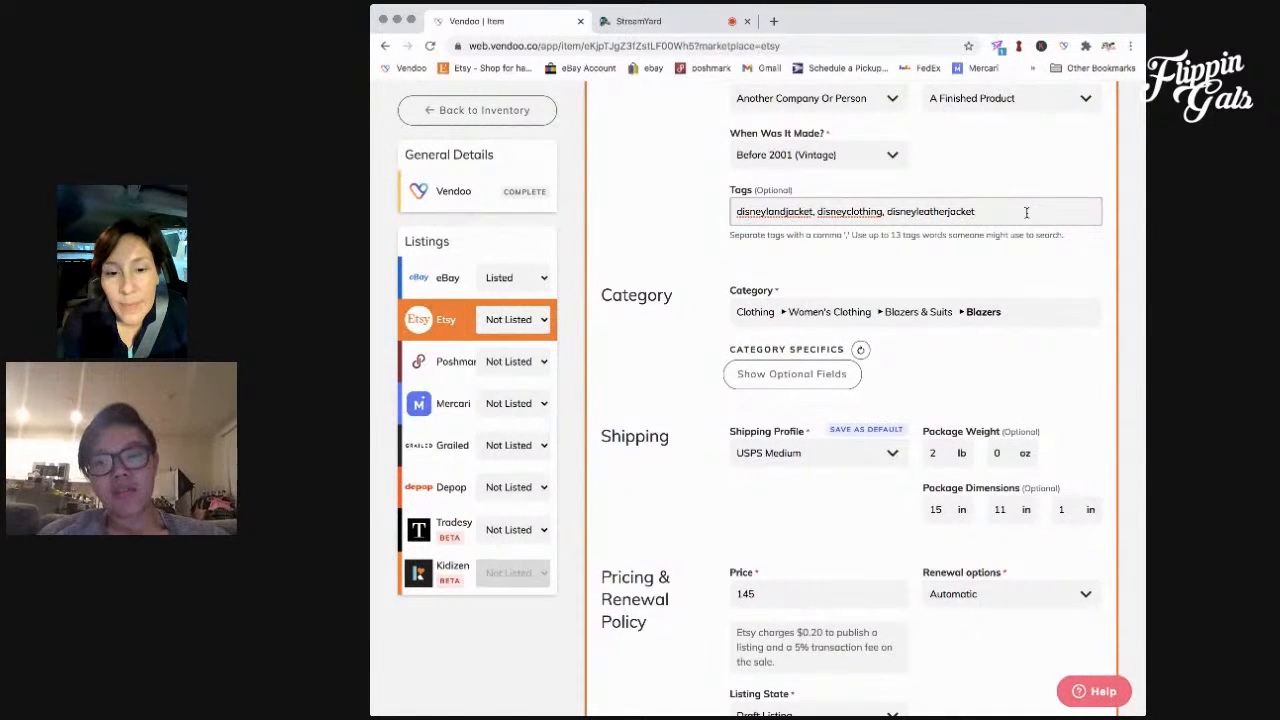
- List the leather jacket on Etsy and enlarge the browser window for a wider view
scroll(1017, 378, down, 3)
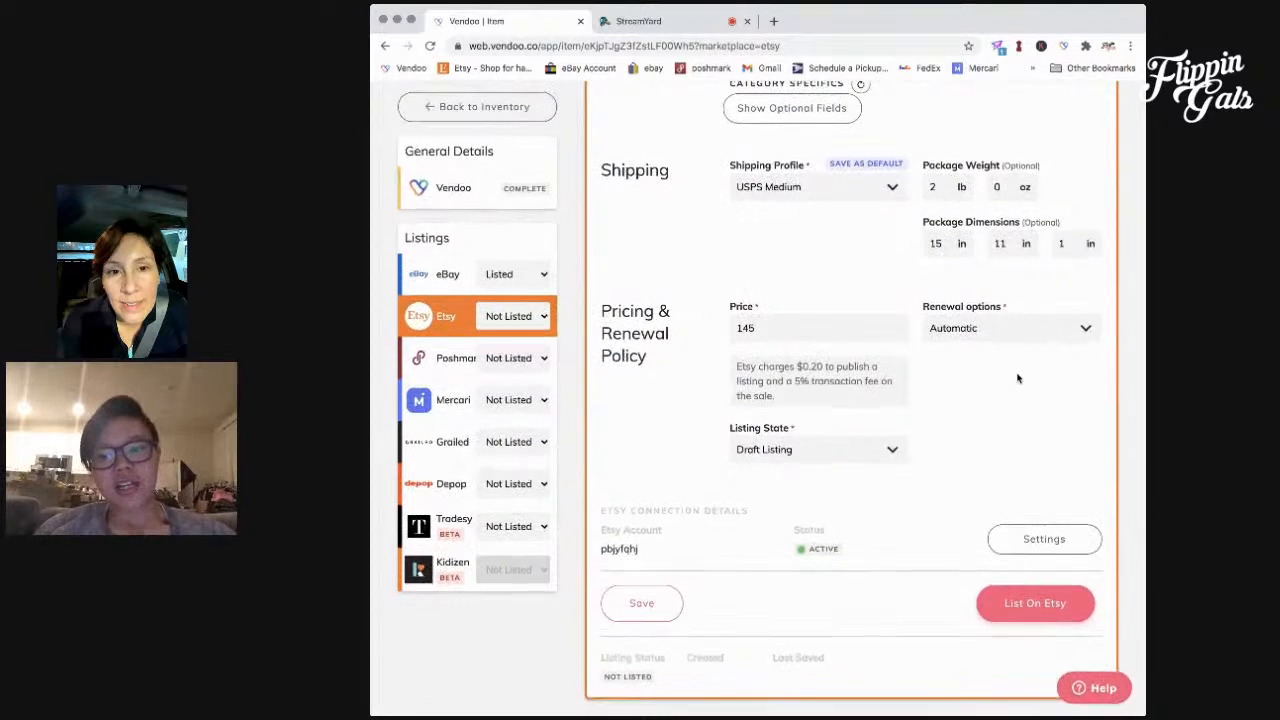
click(1007, 610)
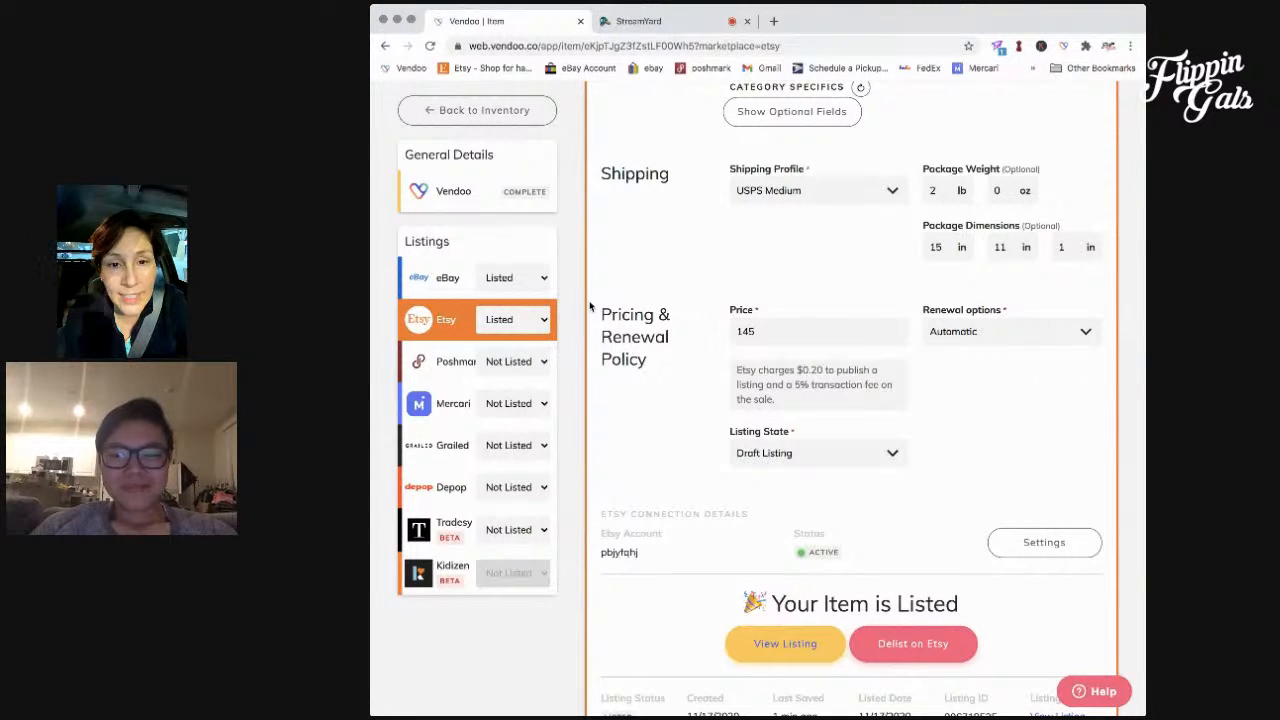
drag(373, 8, 244, 18)
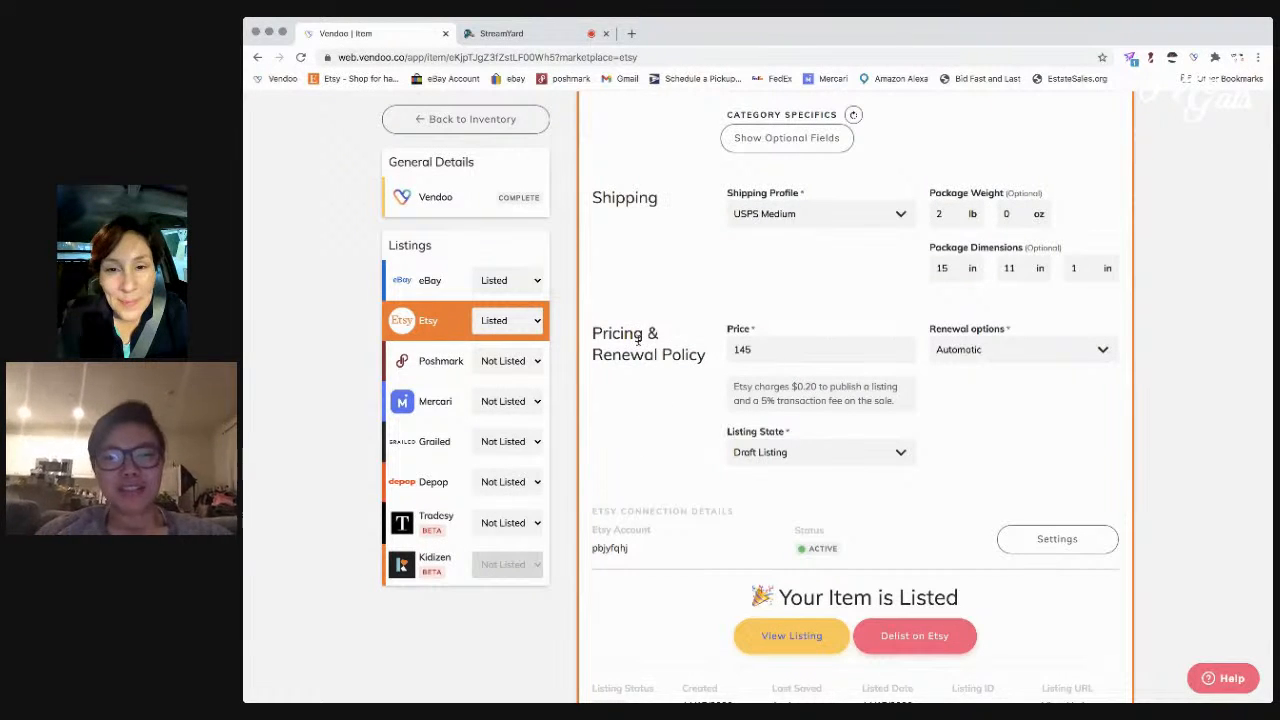
- Return to the inventory and search it for "shoe"
scroll(632, 236, up, 15)
click(513, 152)
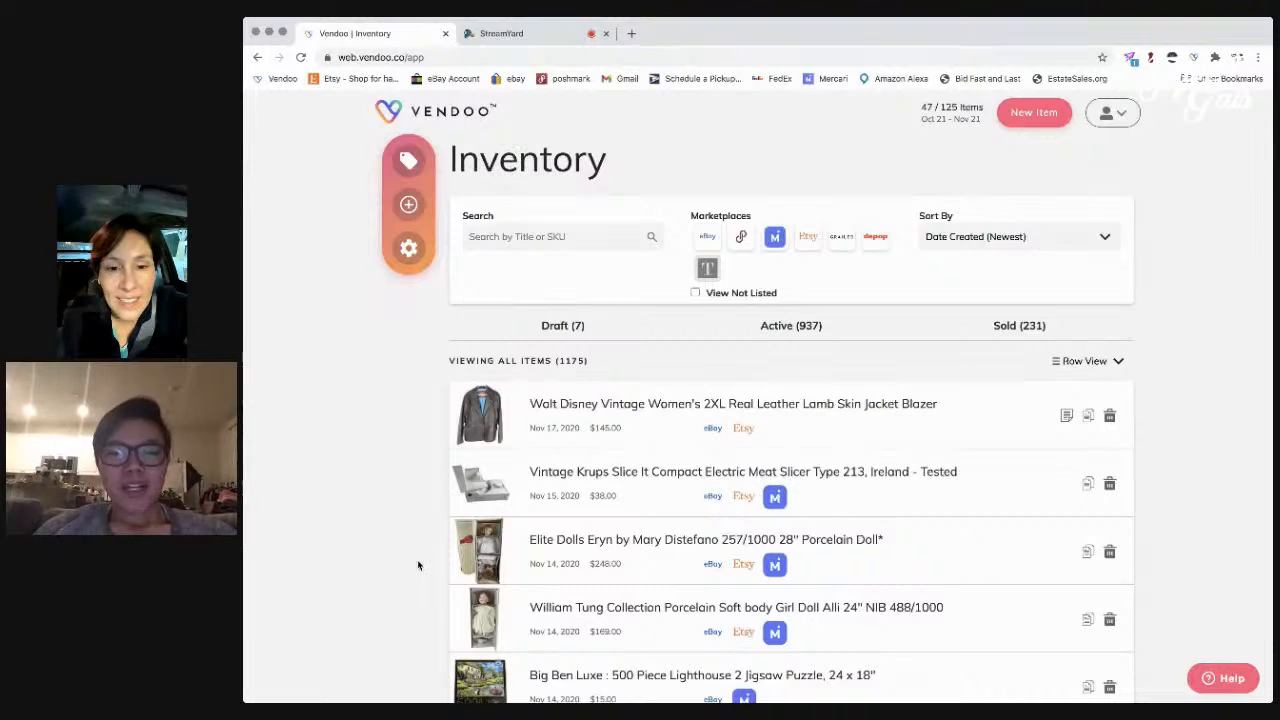
scroll(418, 565, down, 3)
scroll(418, 565, up, 3)
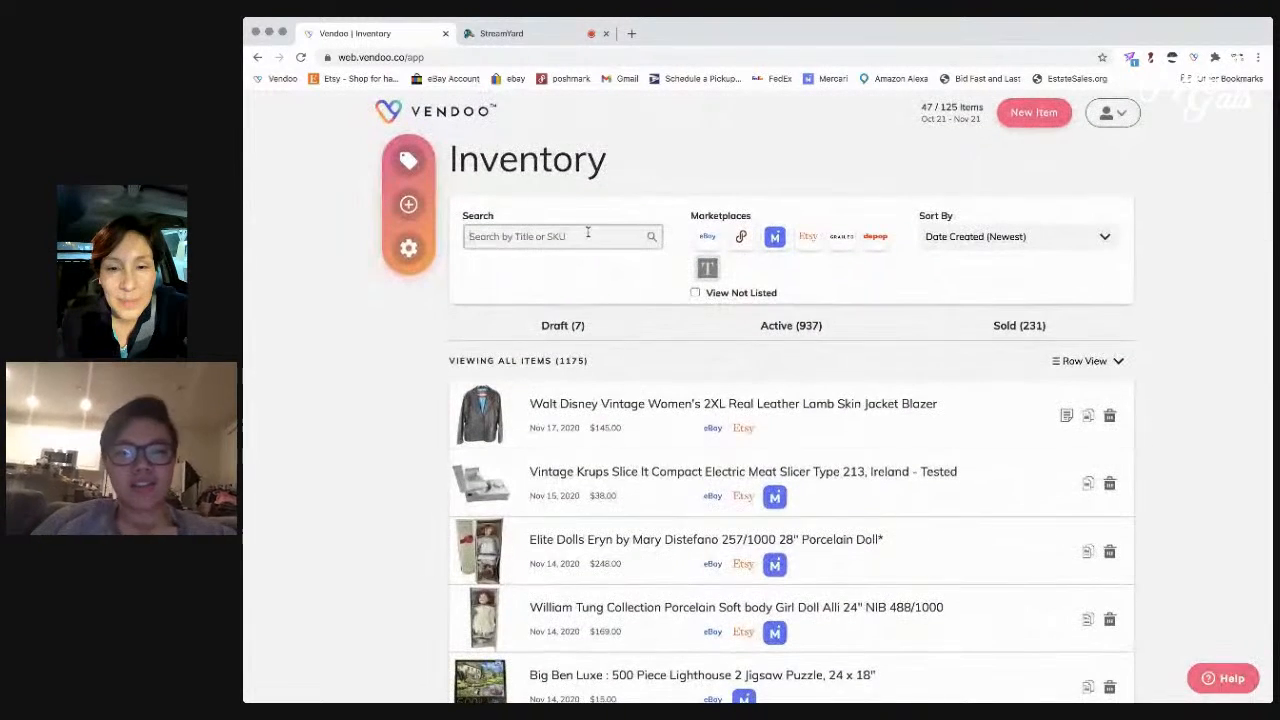
click(588, 236)
text(shoe)
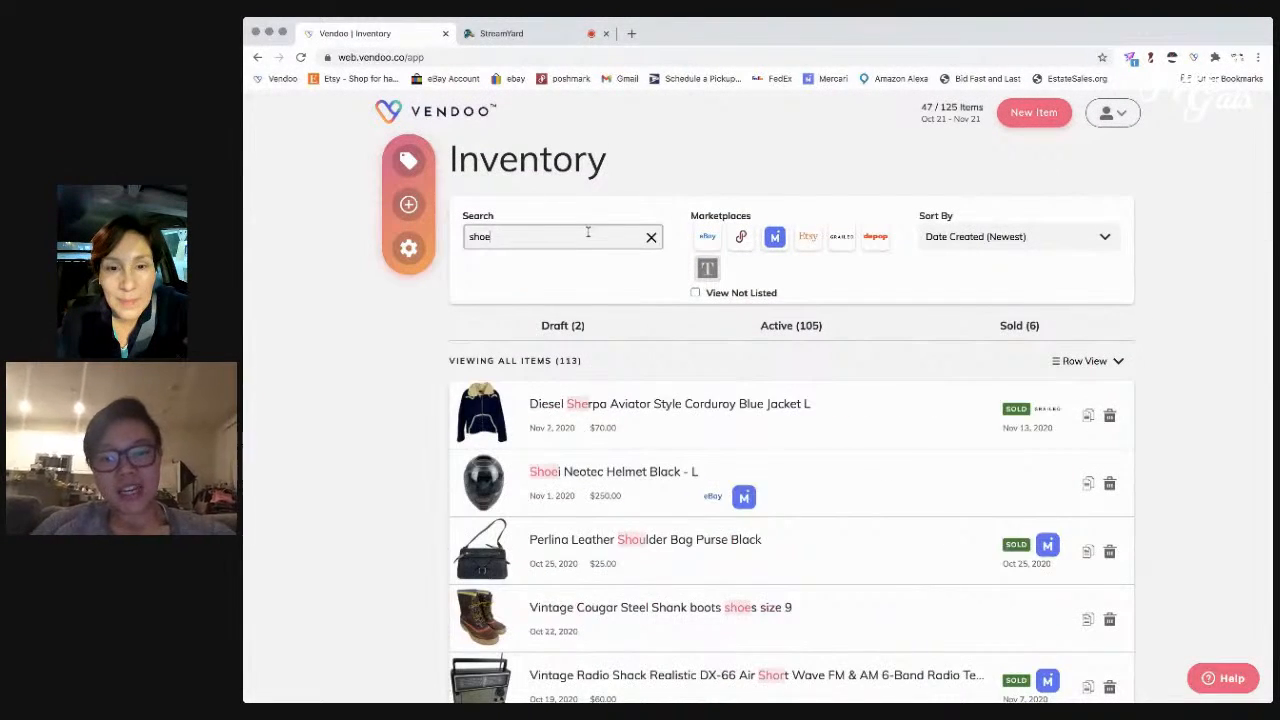
- Browse the search results on to page 2 and open The North Face Black Hiking Shorts Cropped Pants
scroll(597, 500, down, 15)
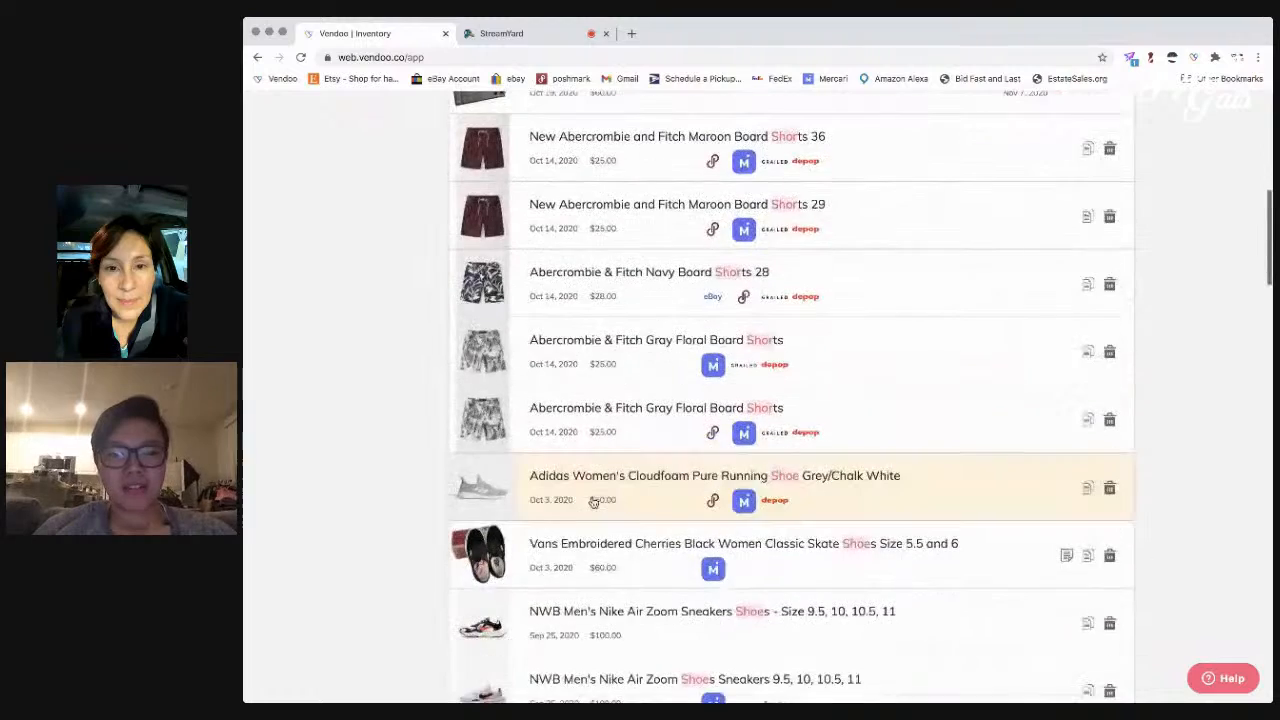
scroll(592, 502, down, 10)
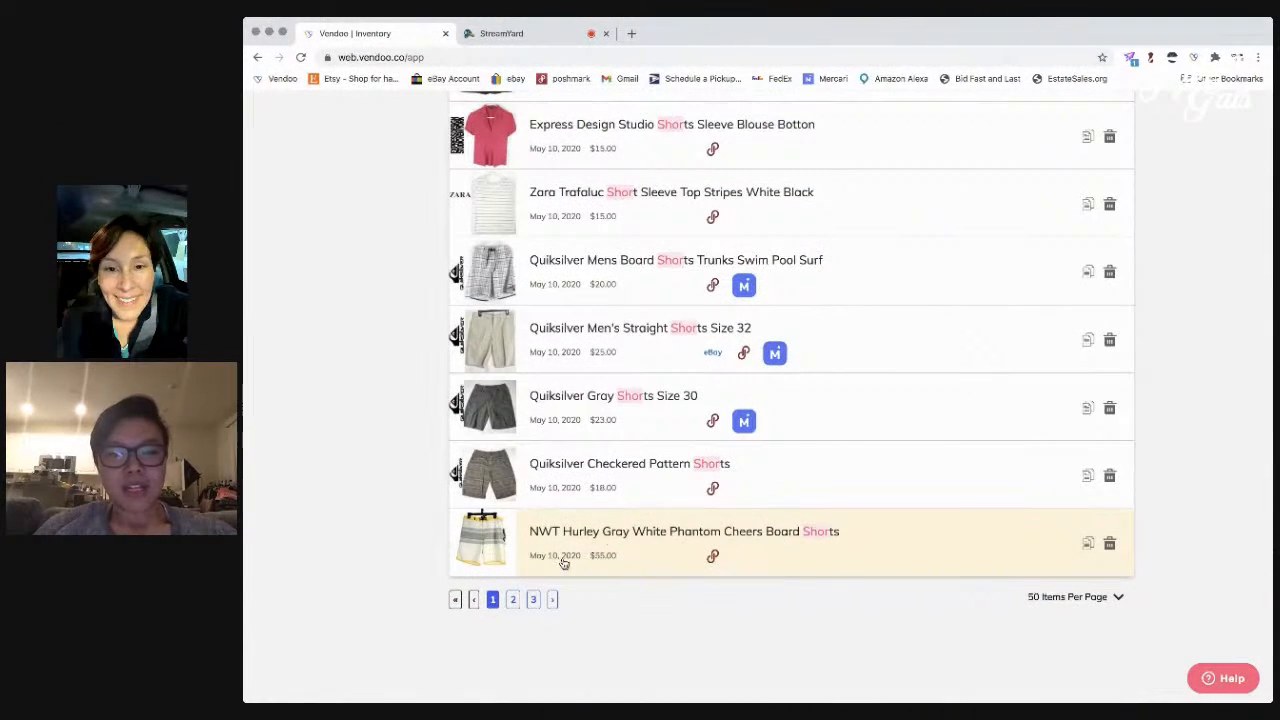
click(513, 600)
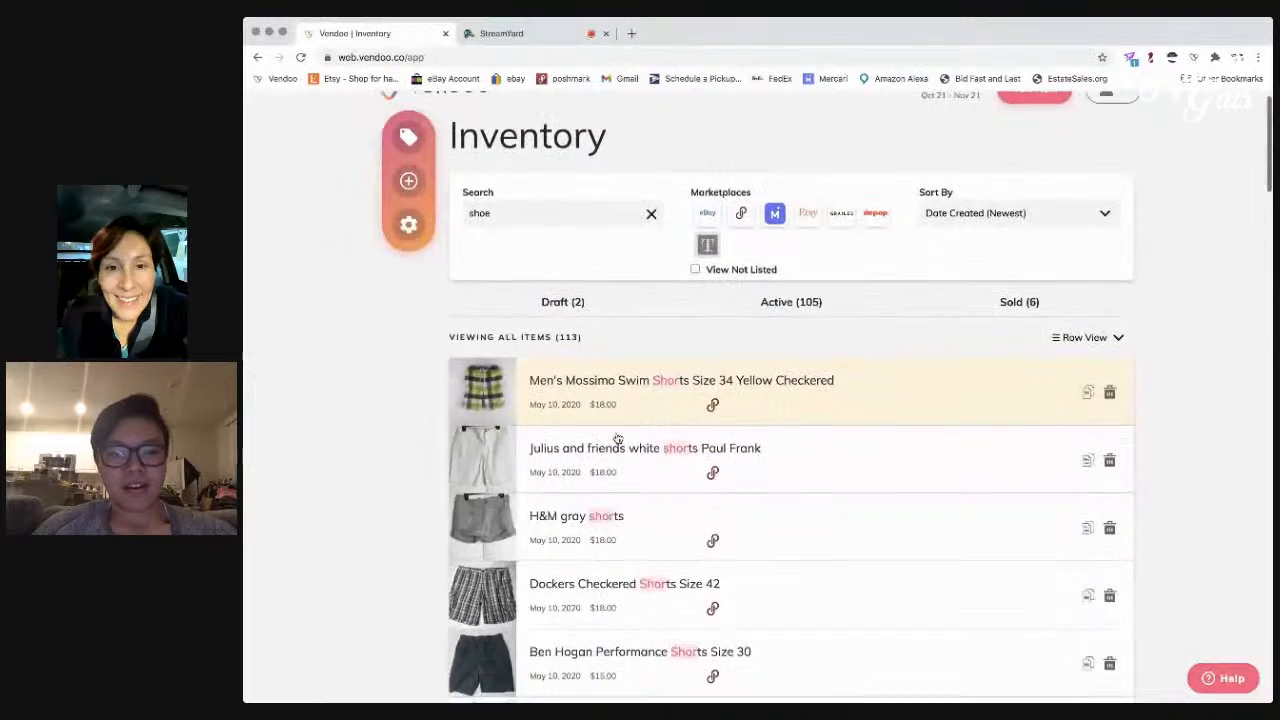
scroll(615, 440, down, 10)
scroll(617, 438, down, 3)
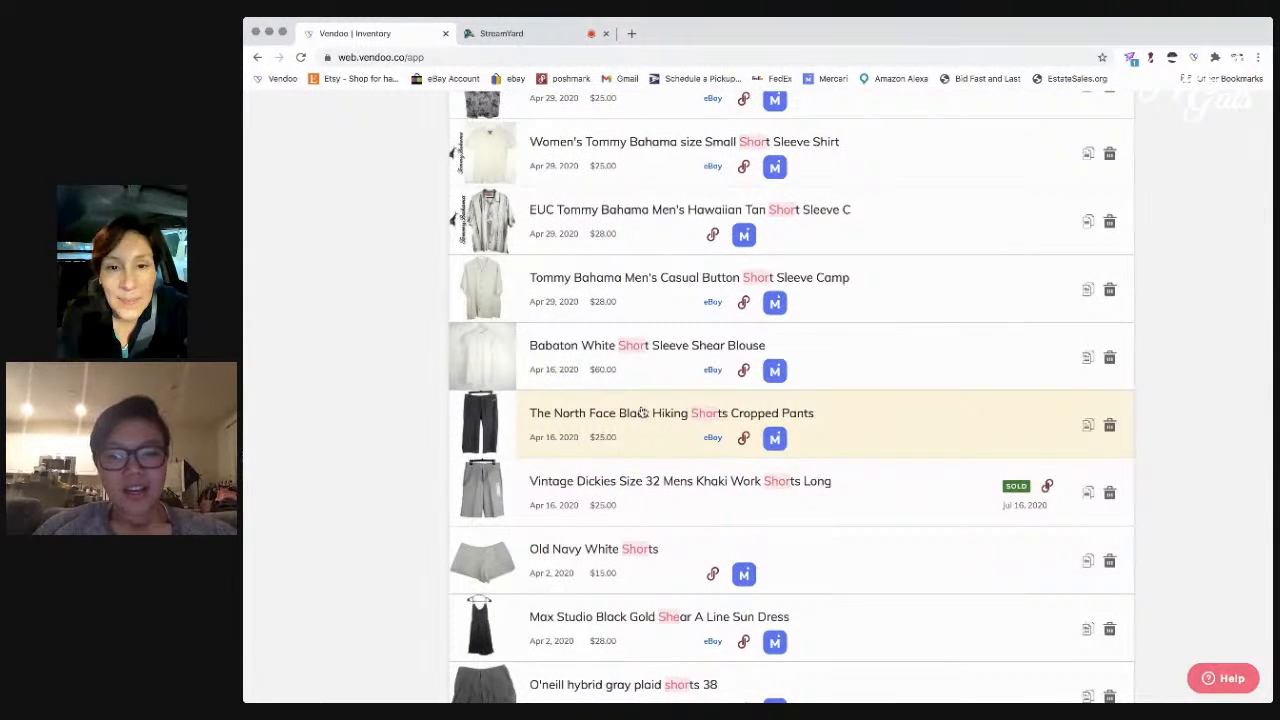
click(642, 413)
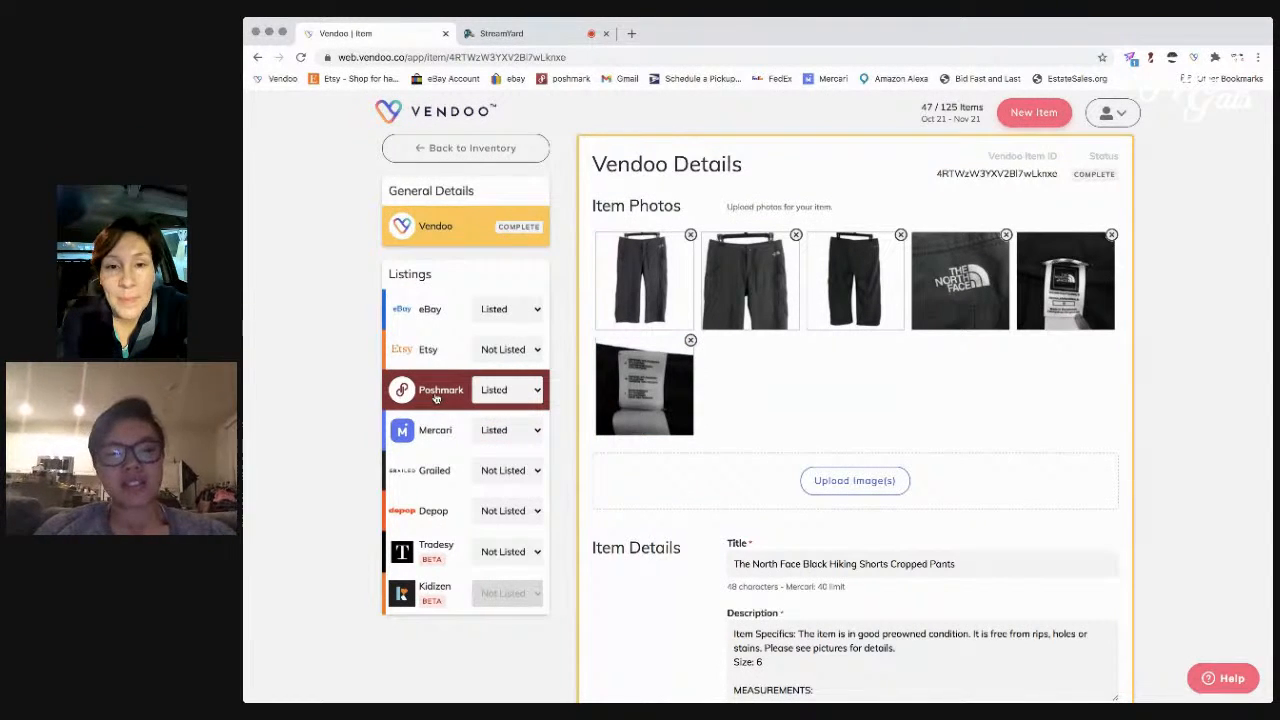
- Open the cropped pants' eBay details and delist the item from eBay
click(436, 398)
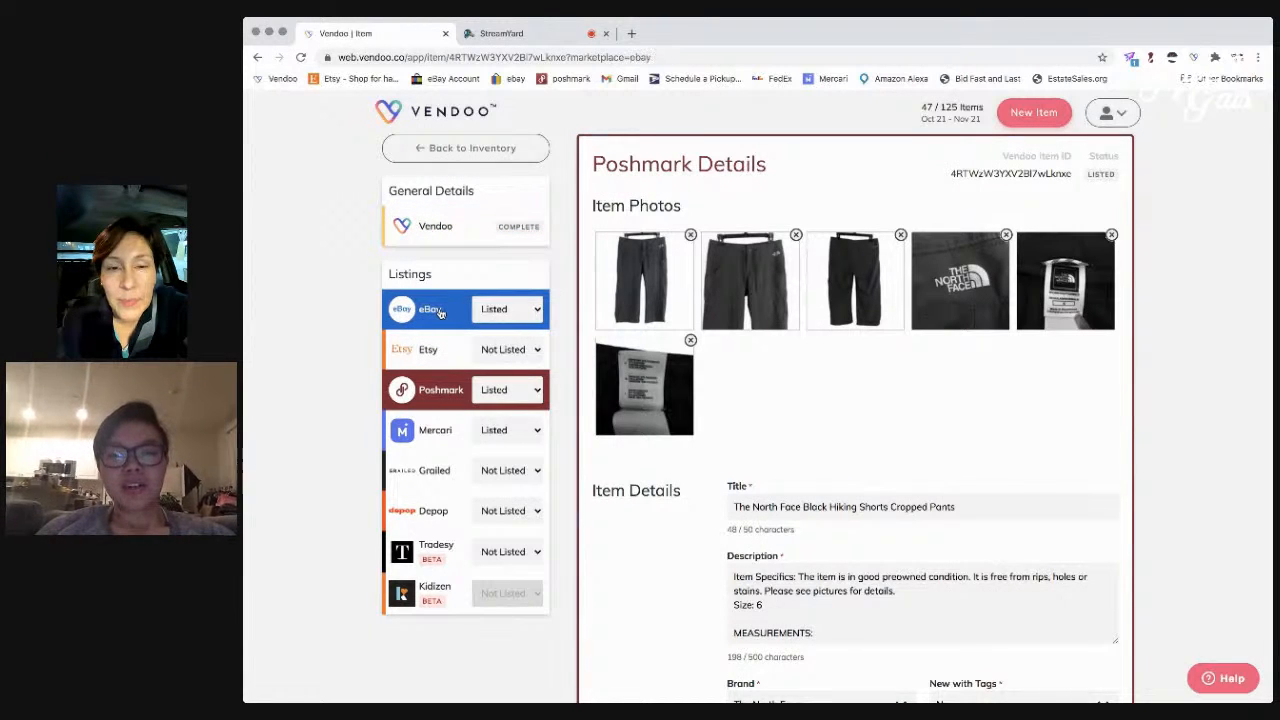
click(438, 311)
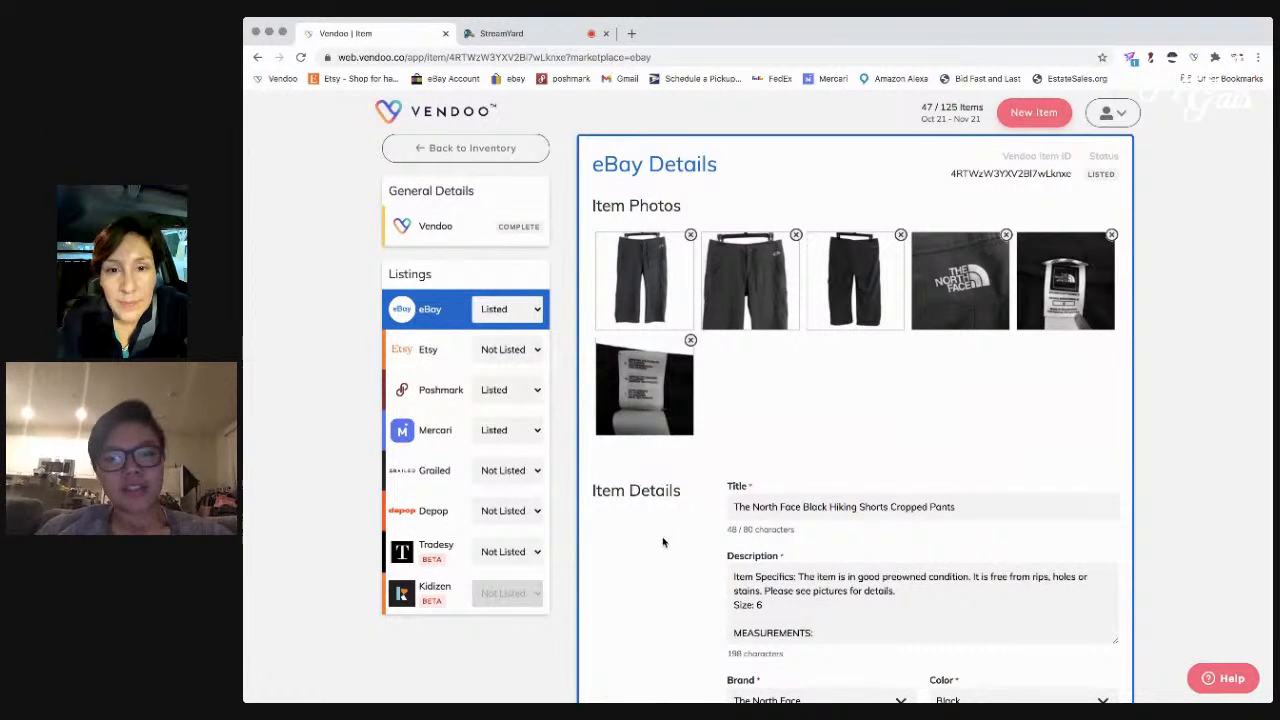
scroll(662, 542, down, 10)
scroll(850, 450, up, 1)
click(955, 492)
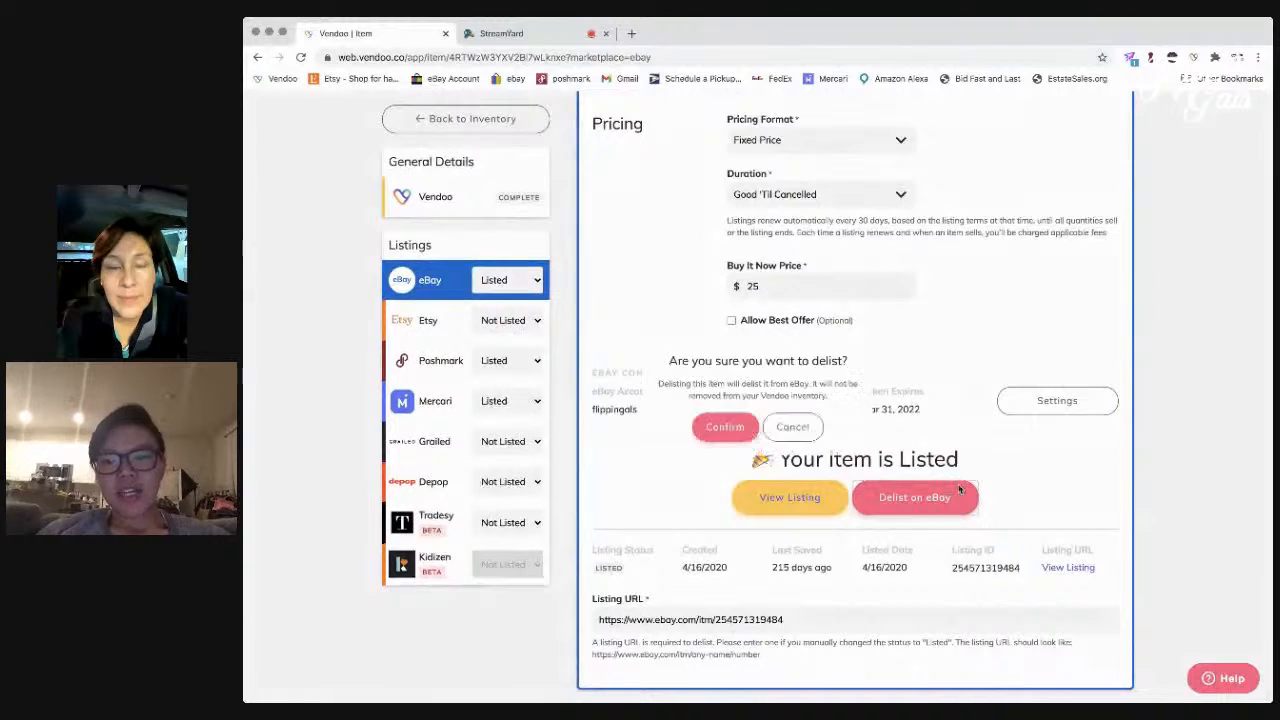
click(727, 427)
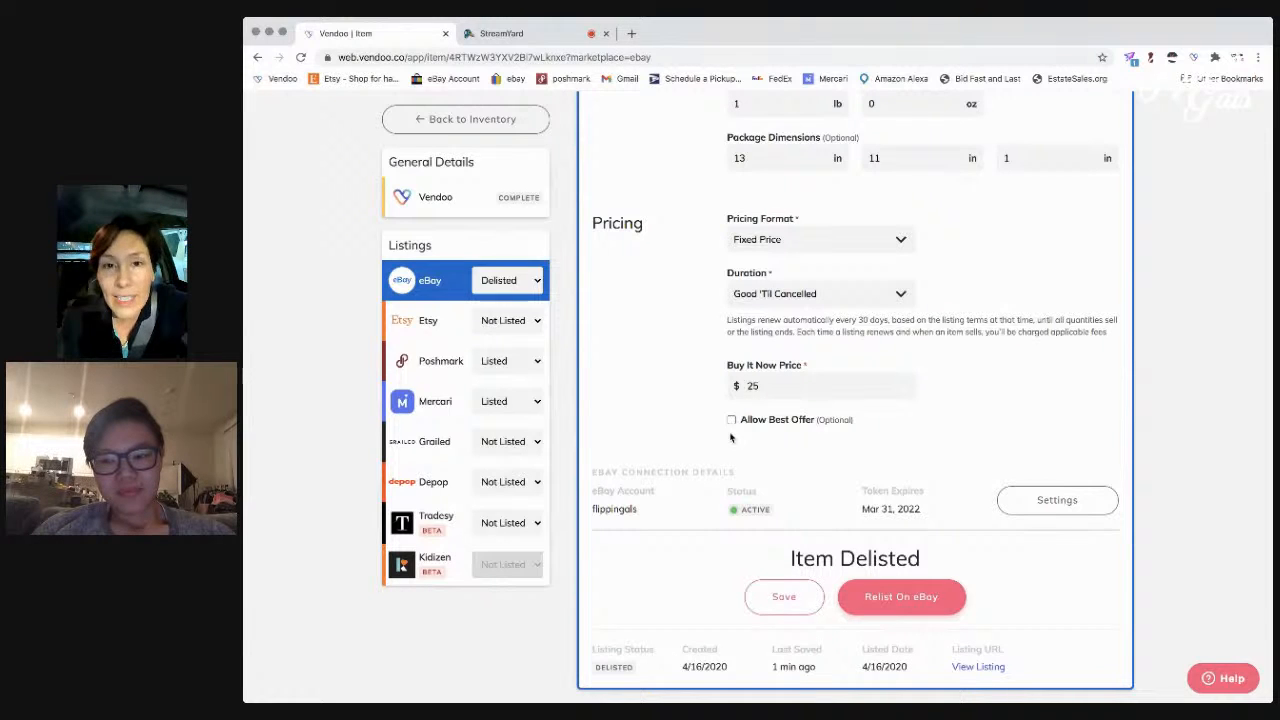
- Return to the inventory, search for "north face" and check which marketplaces the cropped pants are still listed on
click(493, 120)
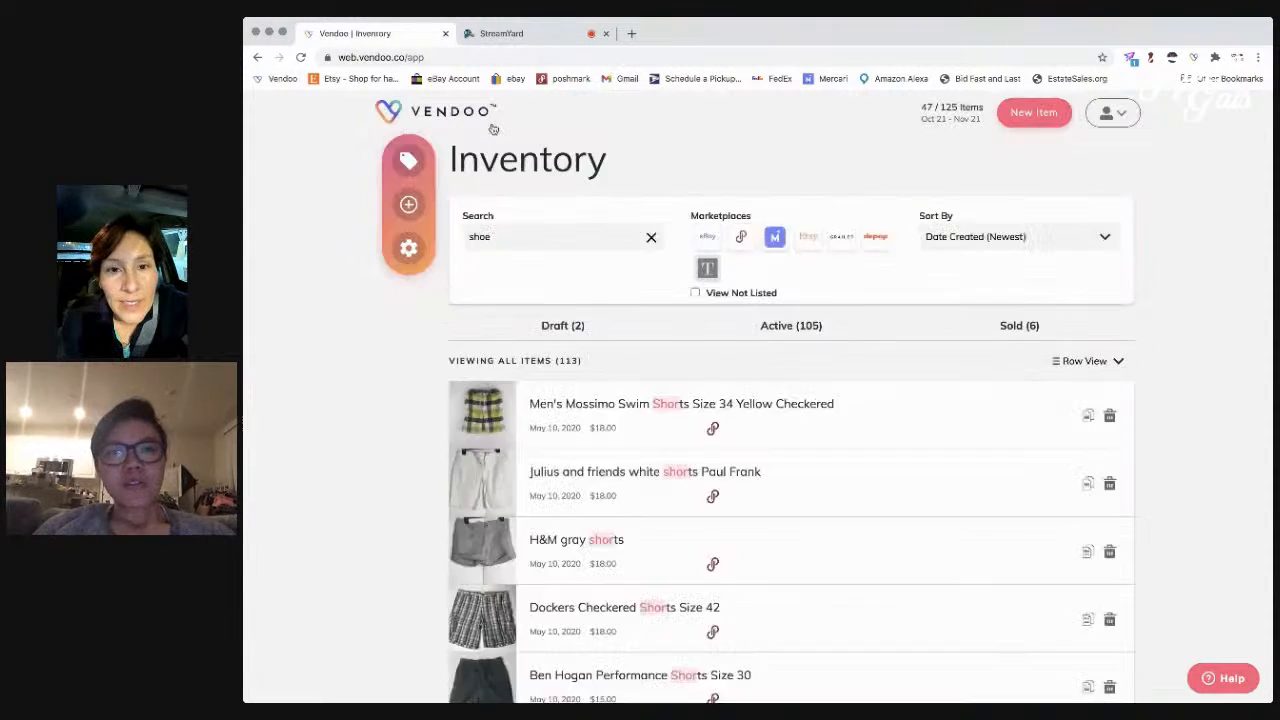
click(520, 236)
text(north case)
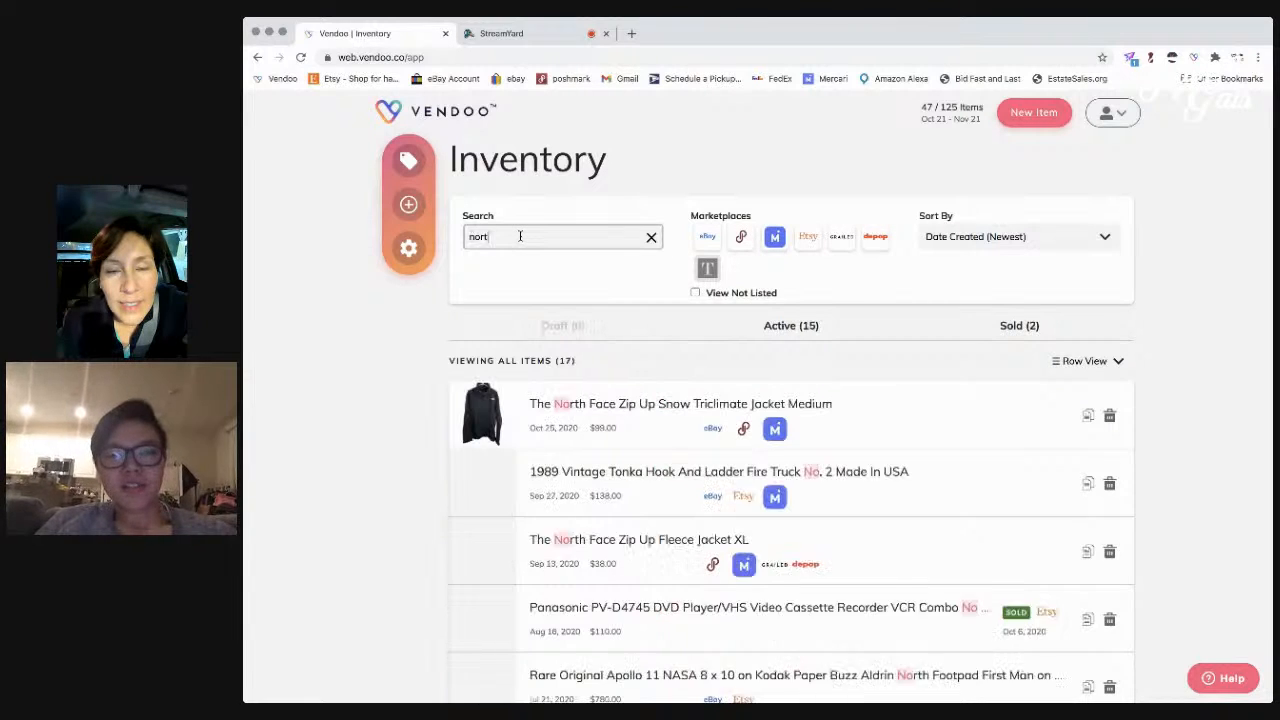
key(BackSpace)
key(BackSpace)
key(BackSpace)
key(BackSpace)
text(face)
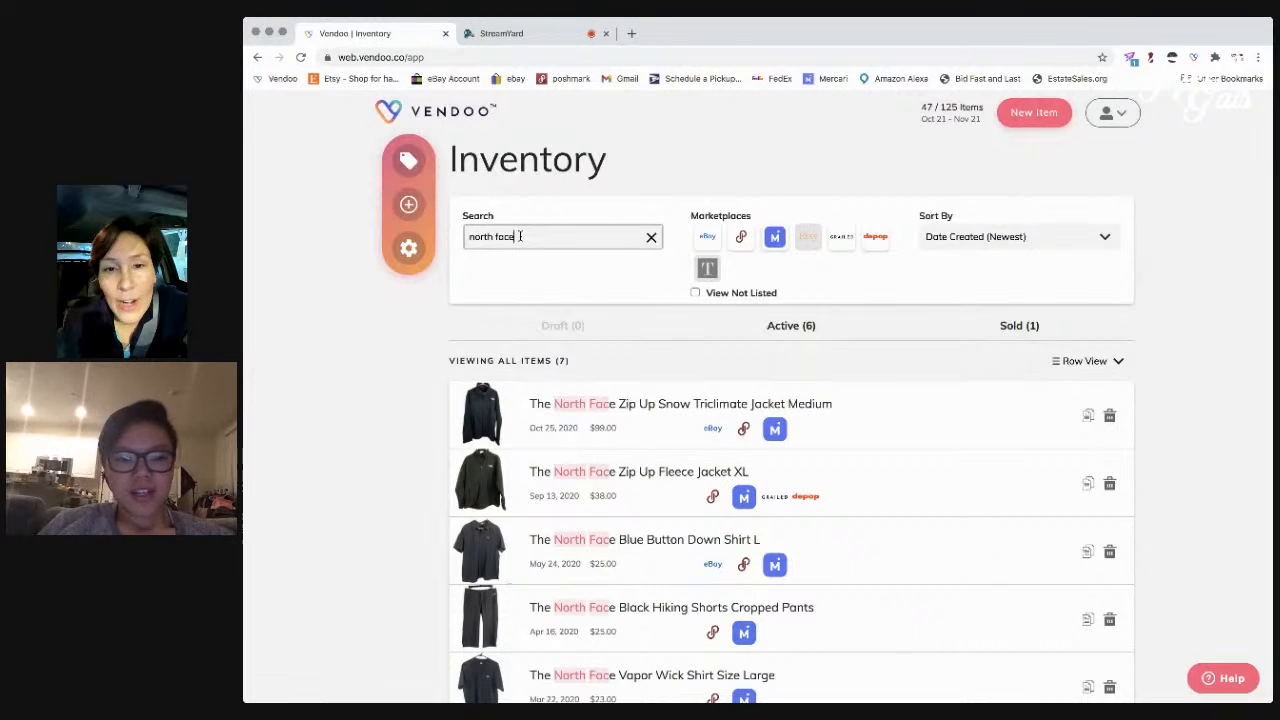
scroll(556, 540, down, 3)
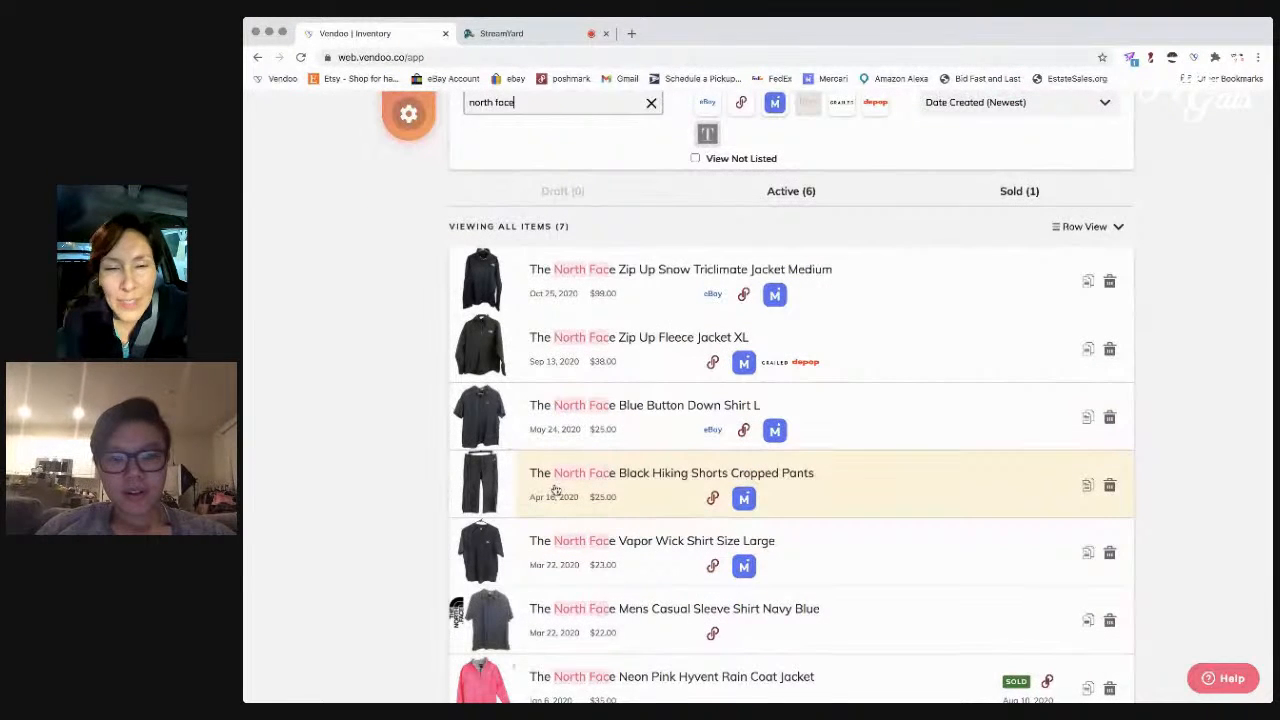
scroll(601, 350, up, 1)
scroll(601, 350, up, 2)
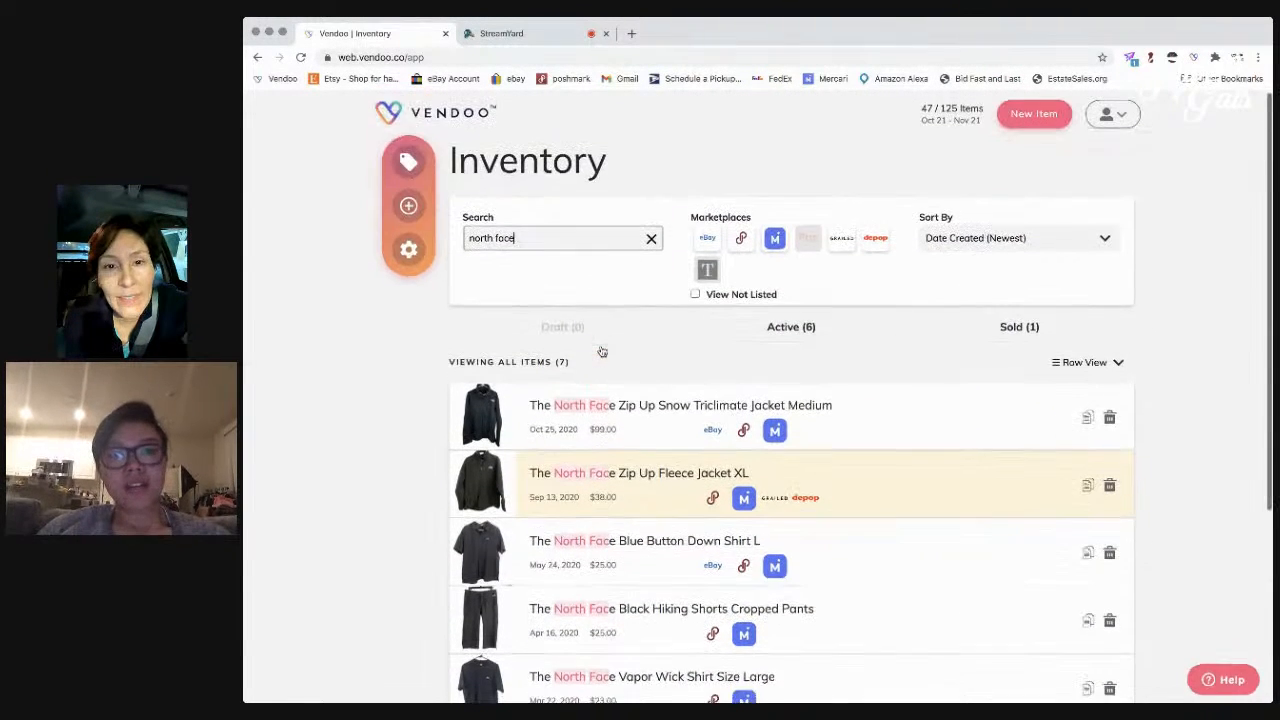
scroll(601, 350, down, 6)
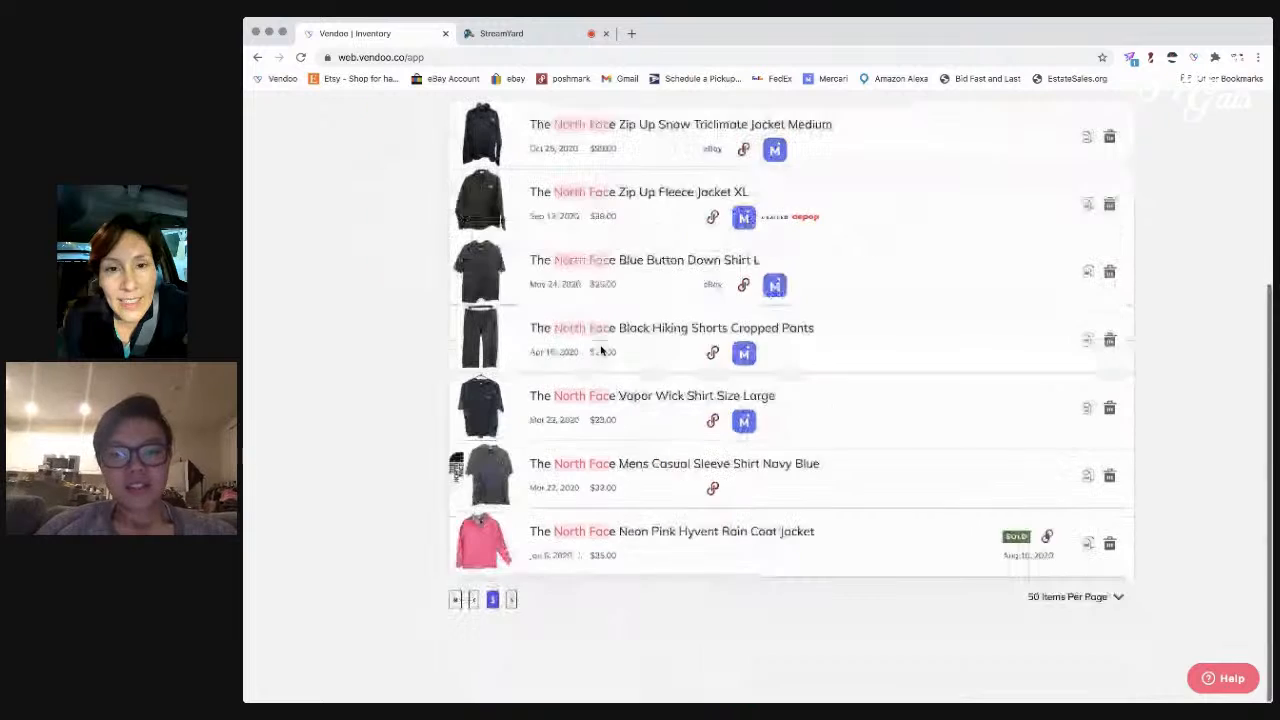
scroll(601, 340, up, 6)
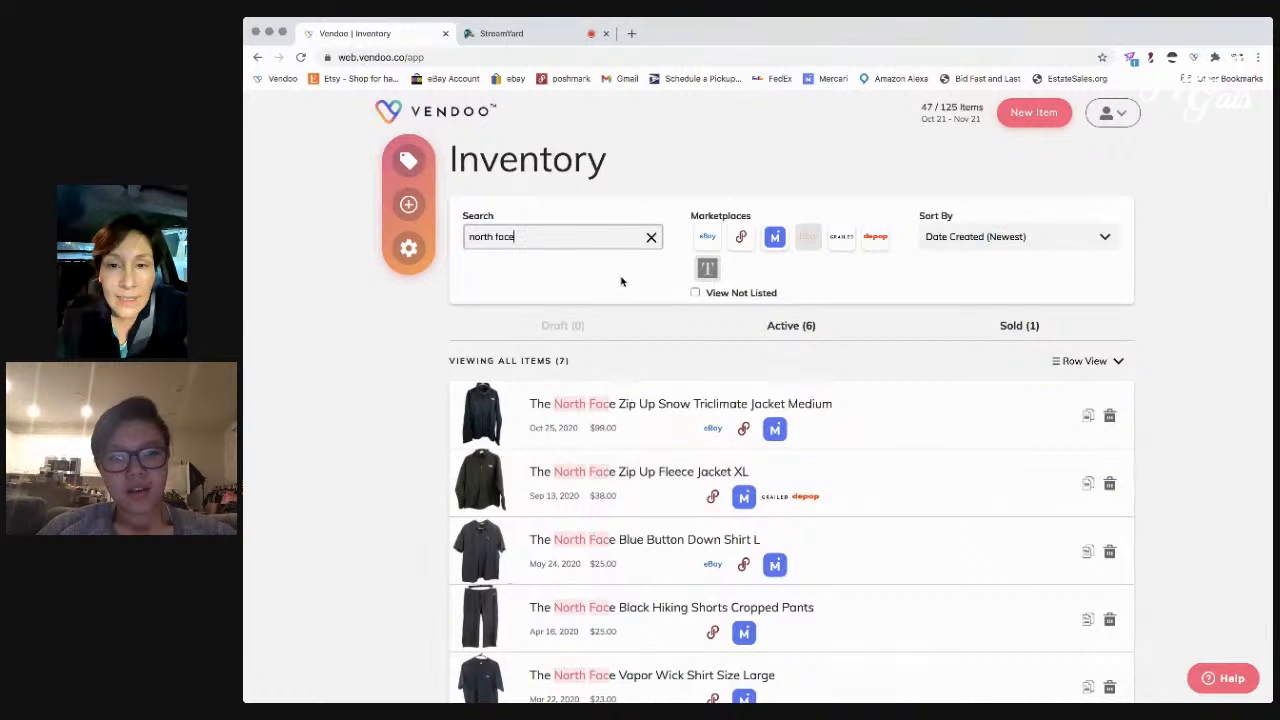
- Reset the inventory list, search for "north" and locate the black hiking shorts cropped pants in the results
click(408, 164)
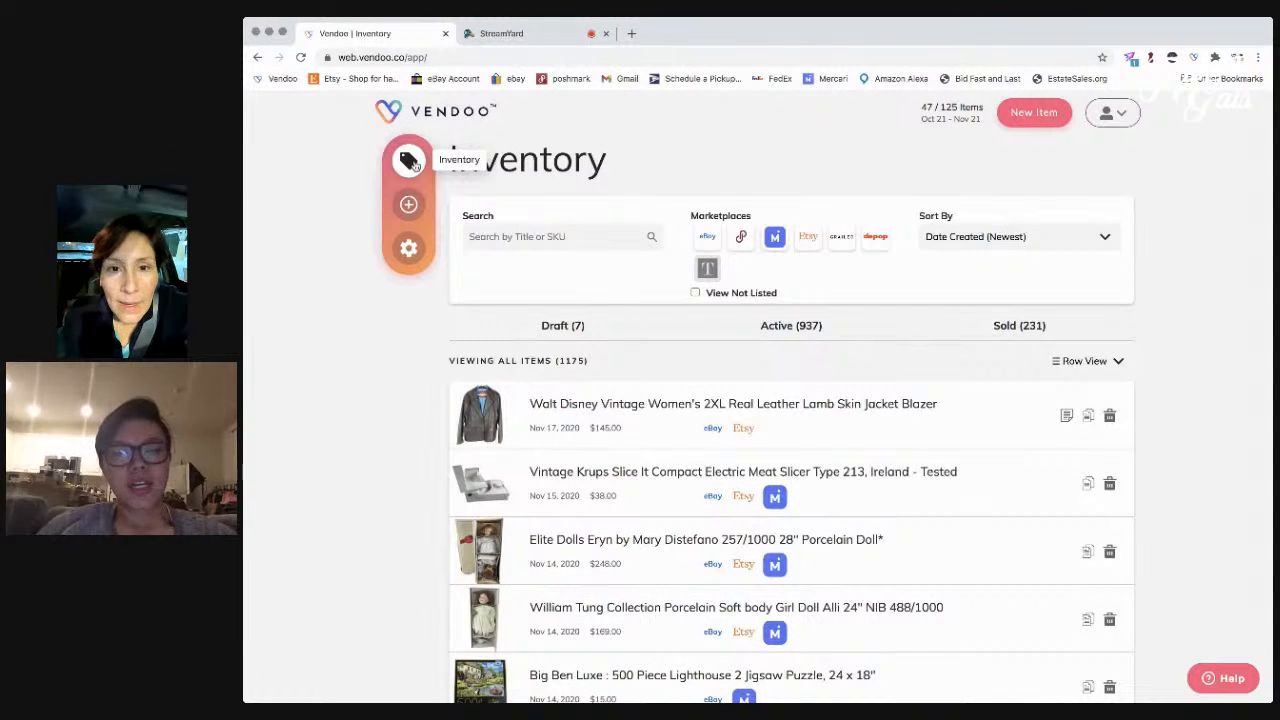
click(581, 242)
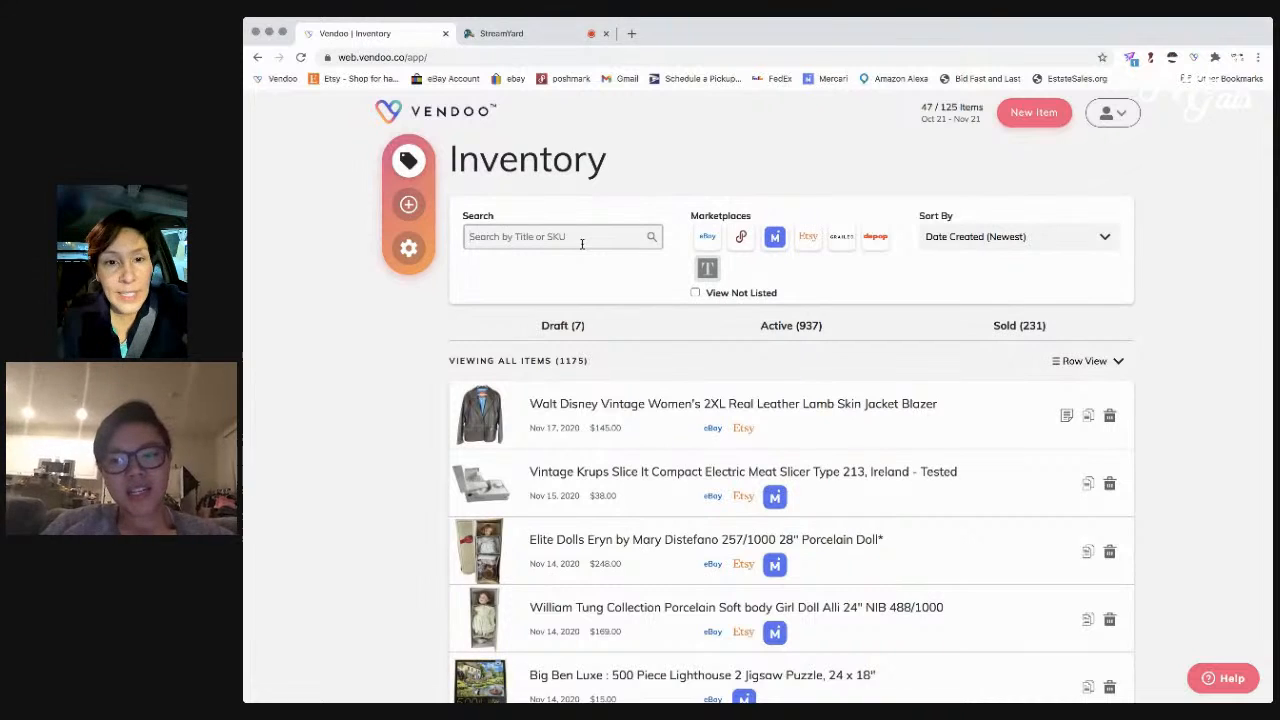
text(north)
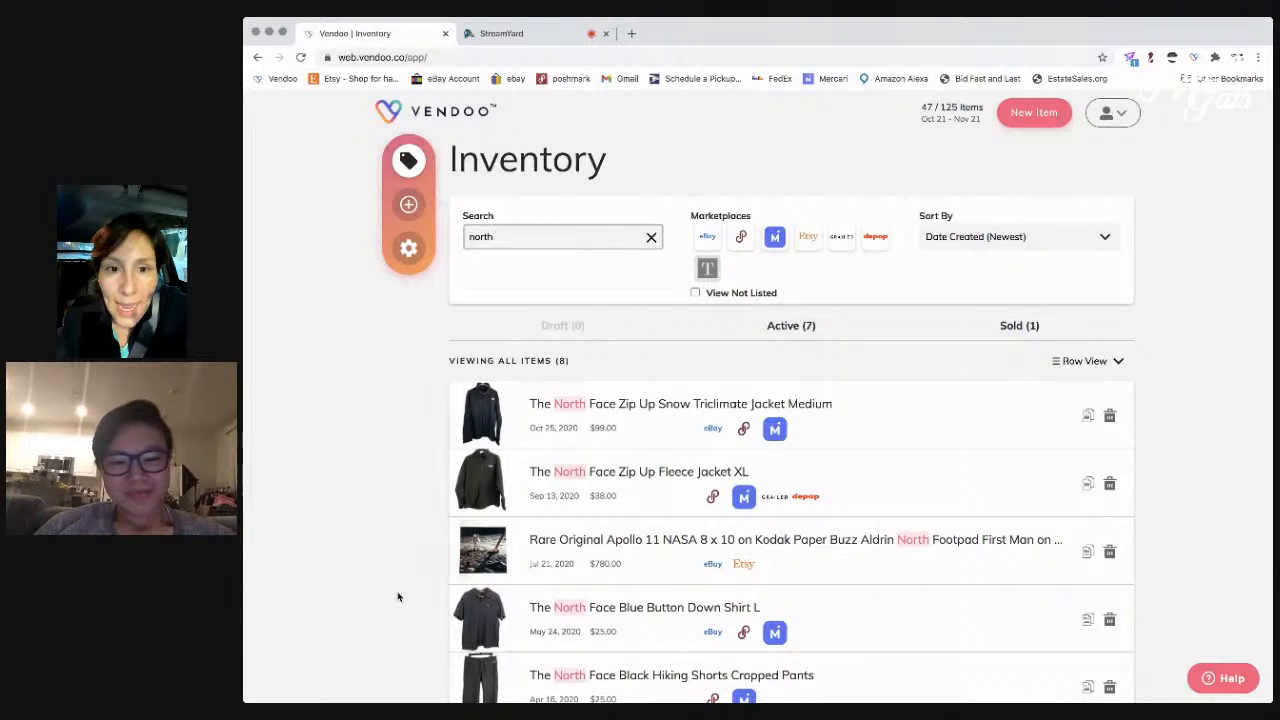
scroll(397, 597, down, 2)
scroll(397, 597, down, 2)
scroll(397, 597, up, 3)
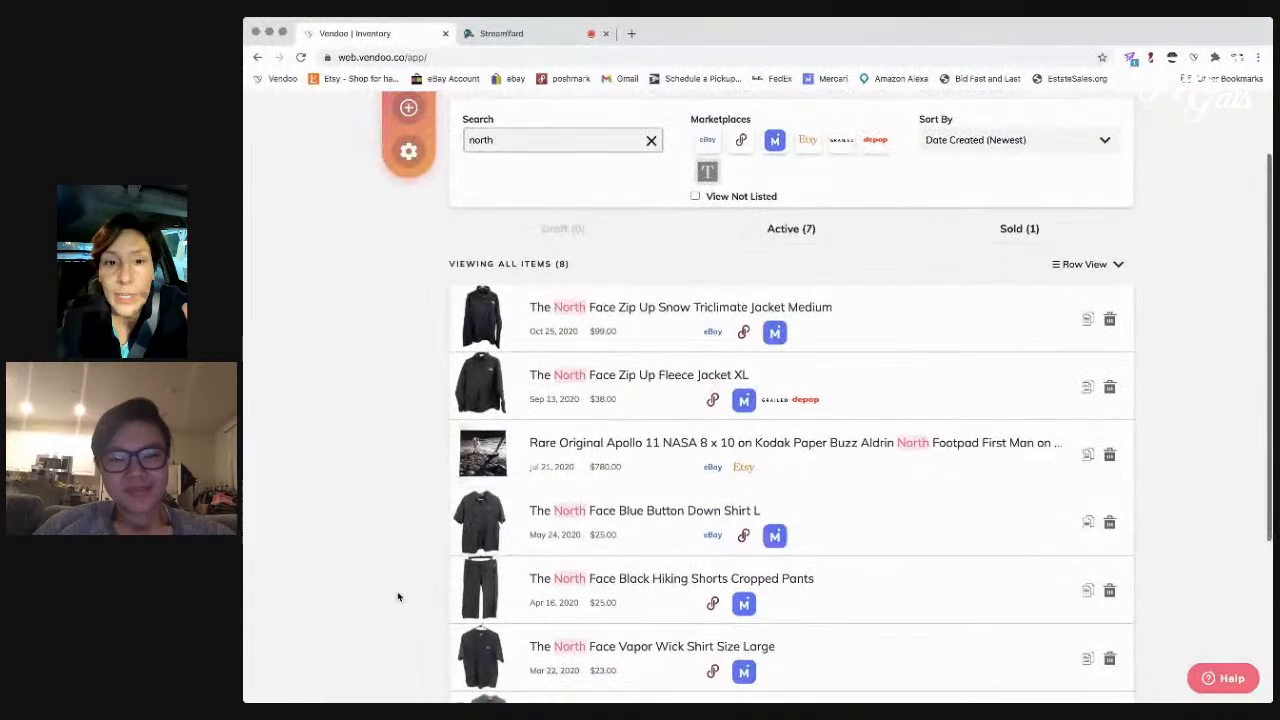
scroll(604, 610, down, 1)
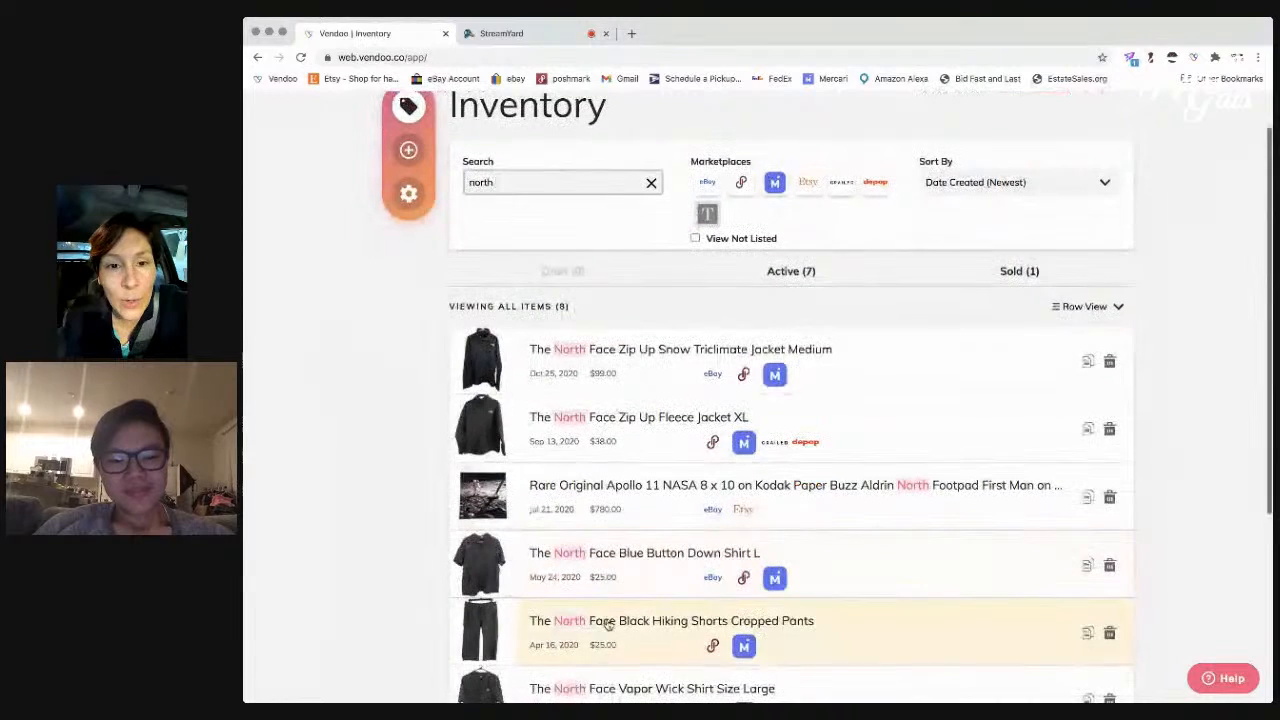
- Open The North Face Black Hiking Shorts Cropped Pants and display its Poshmark details
click(607, 624)
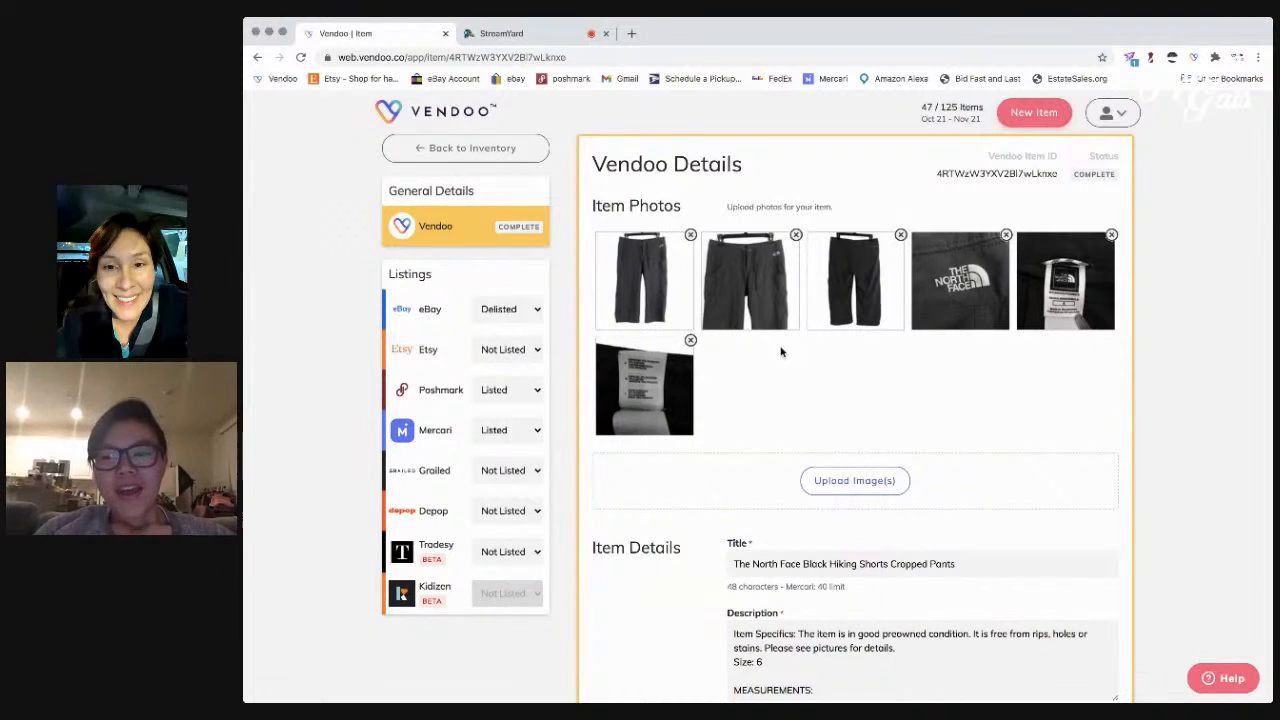
click(437, 318)
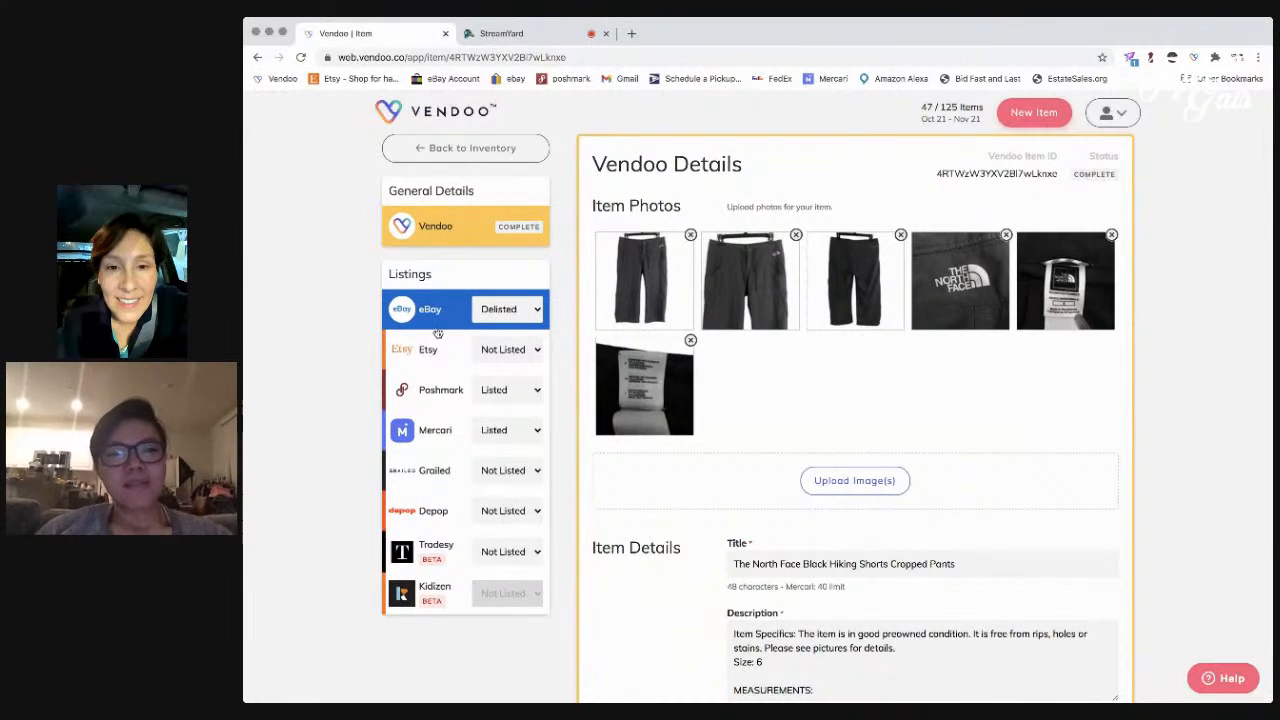
click(440, 390)
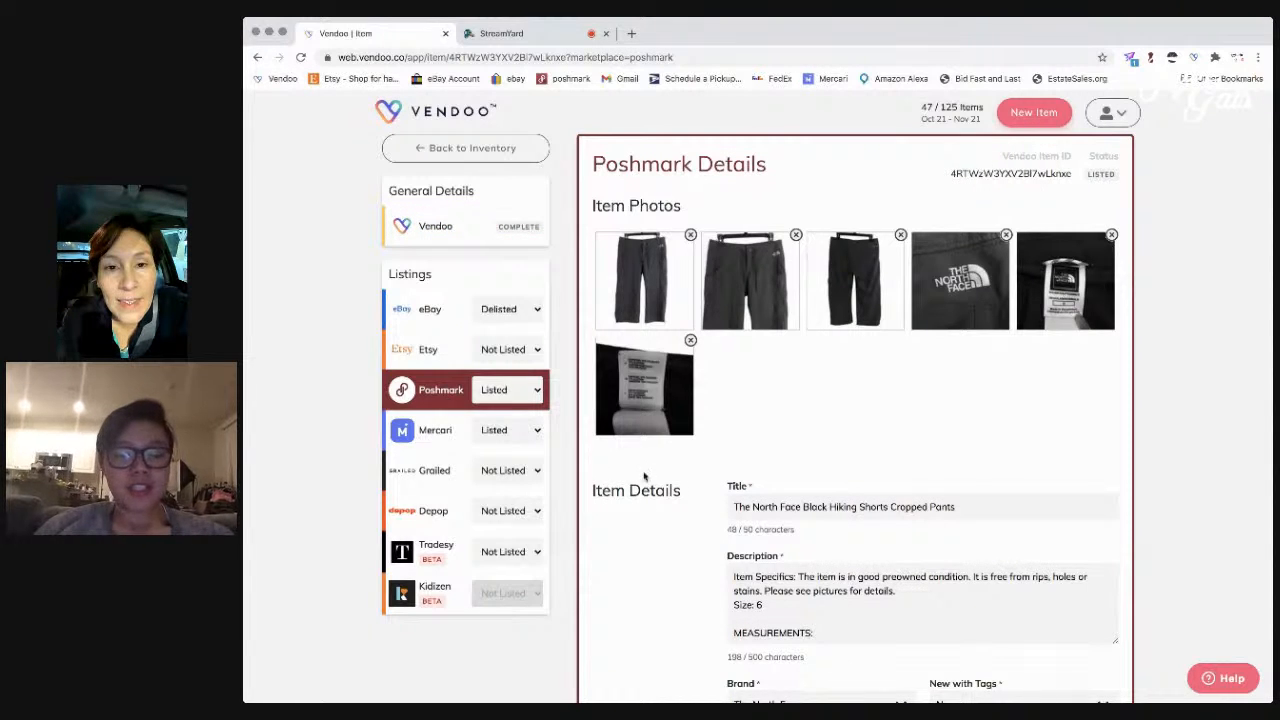
- Delist the cropped pants from Poshmark and relist them there as a new listing
scroll(646, 480, down, 15)
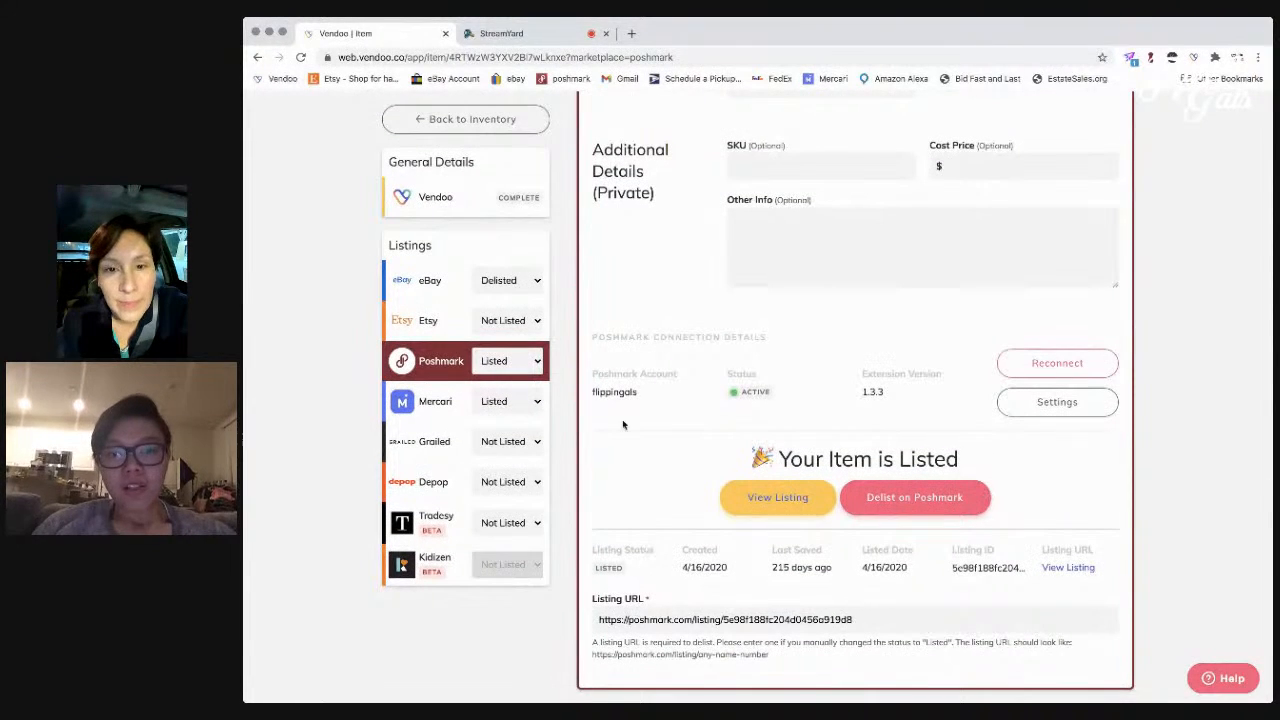
click(956, 497)
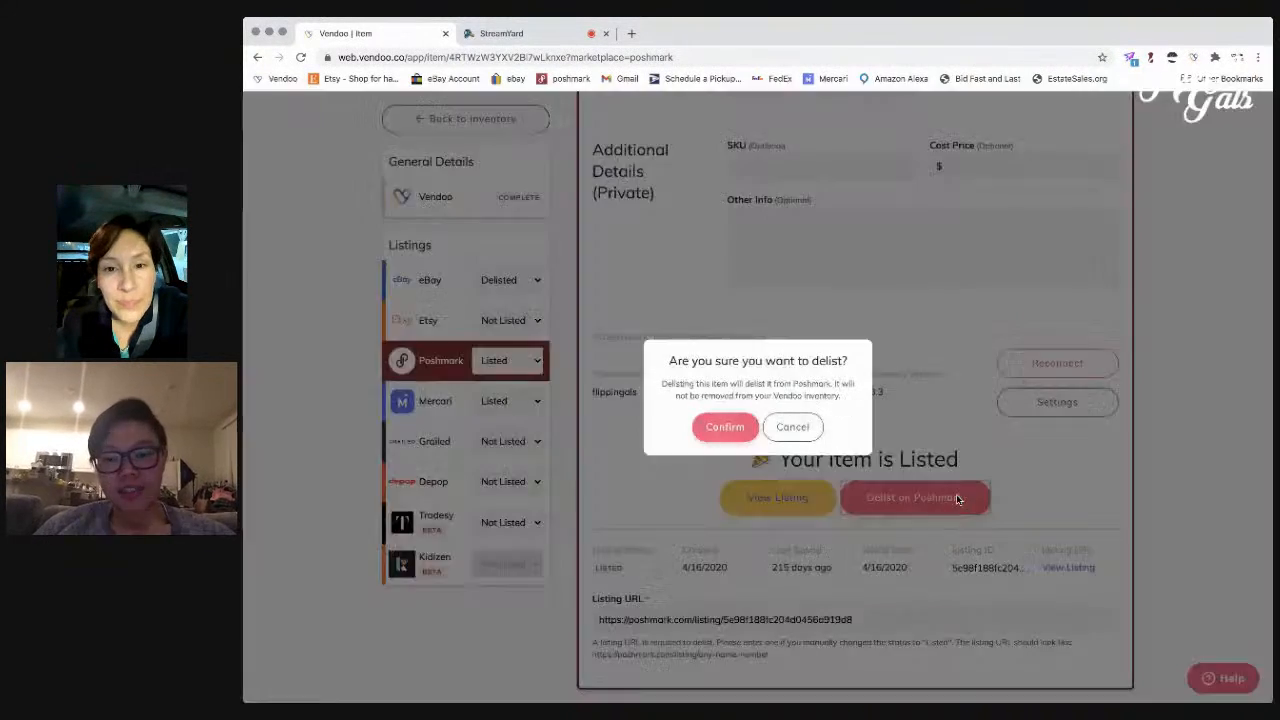
click(724, 427)
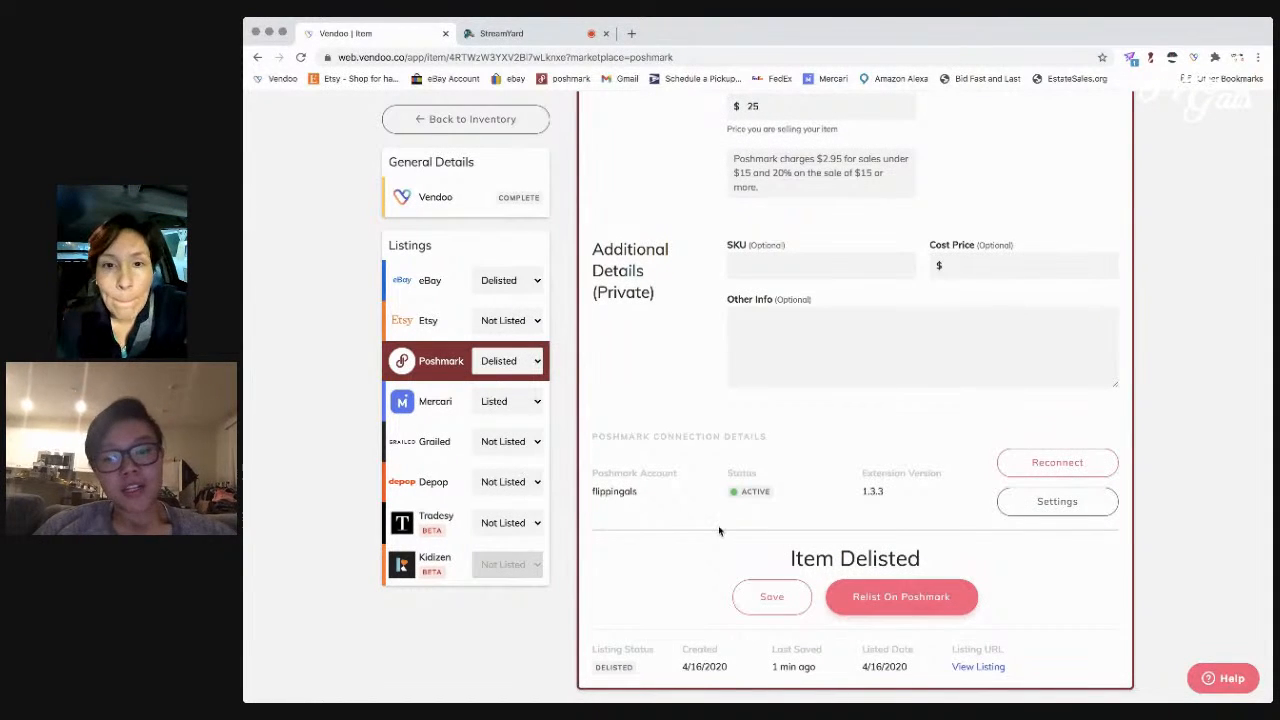
click(885, 597)
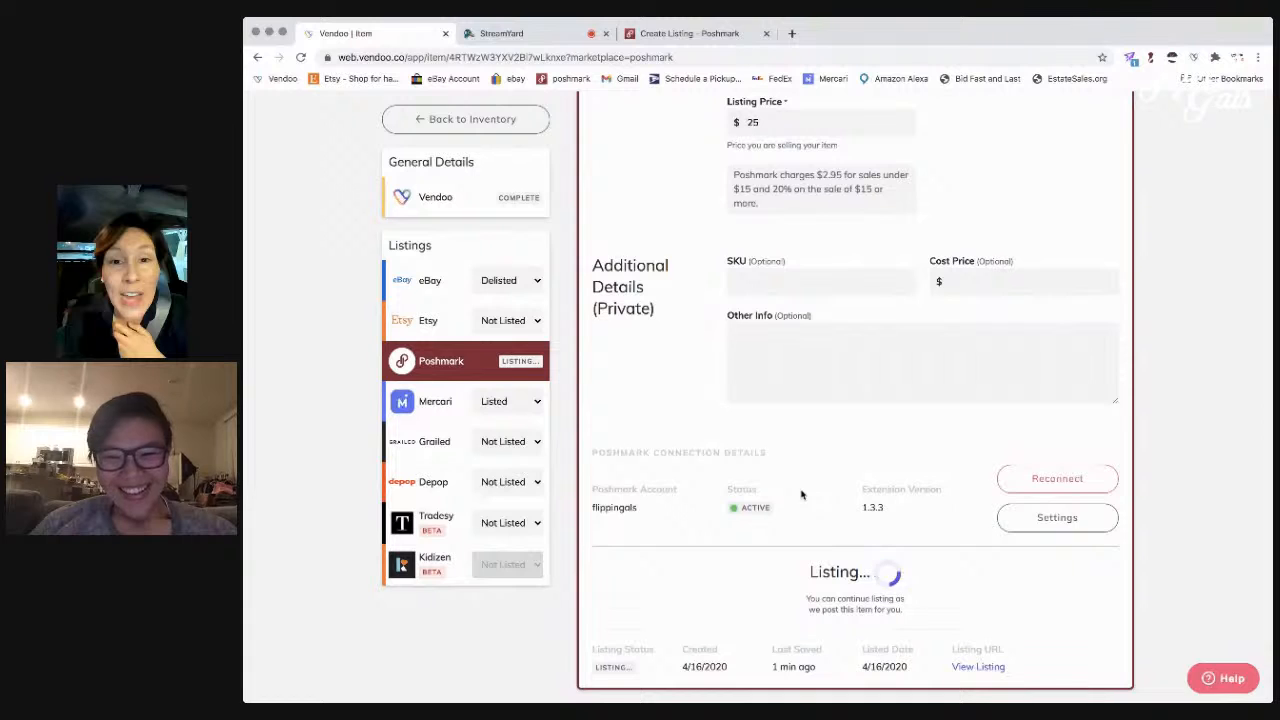
- Open the cropped pants' Mercari details and delist the item from Mercari
click(446, 410)
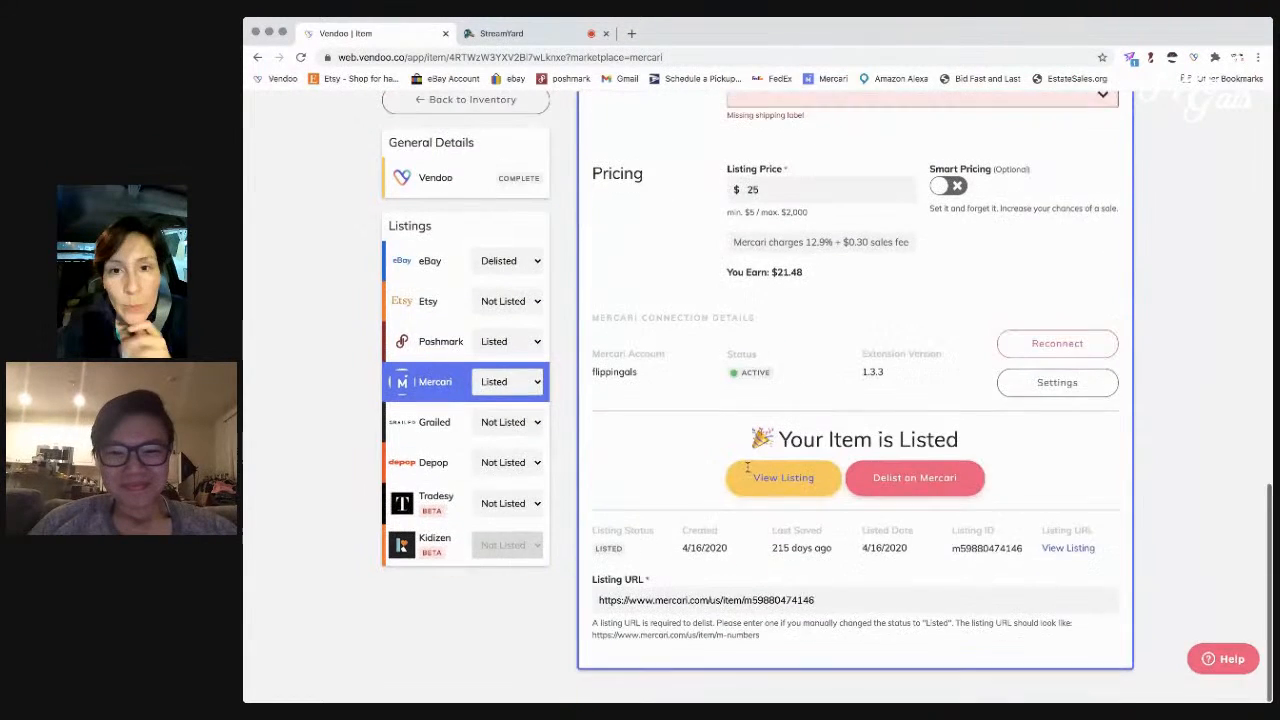
click(912, 494)
click(736, 426)
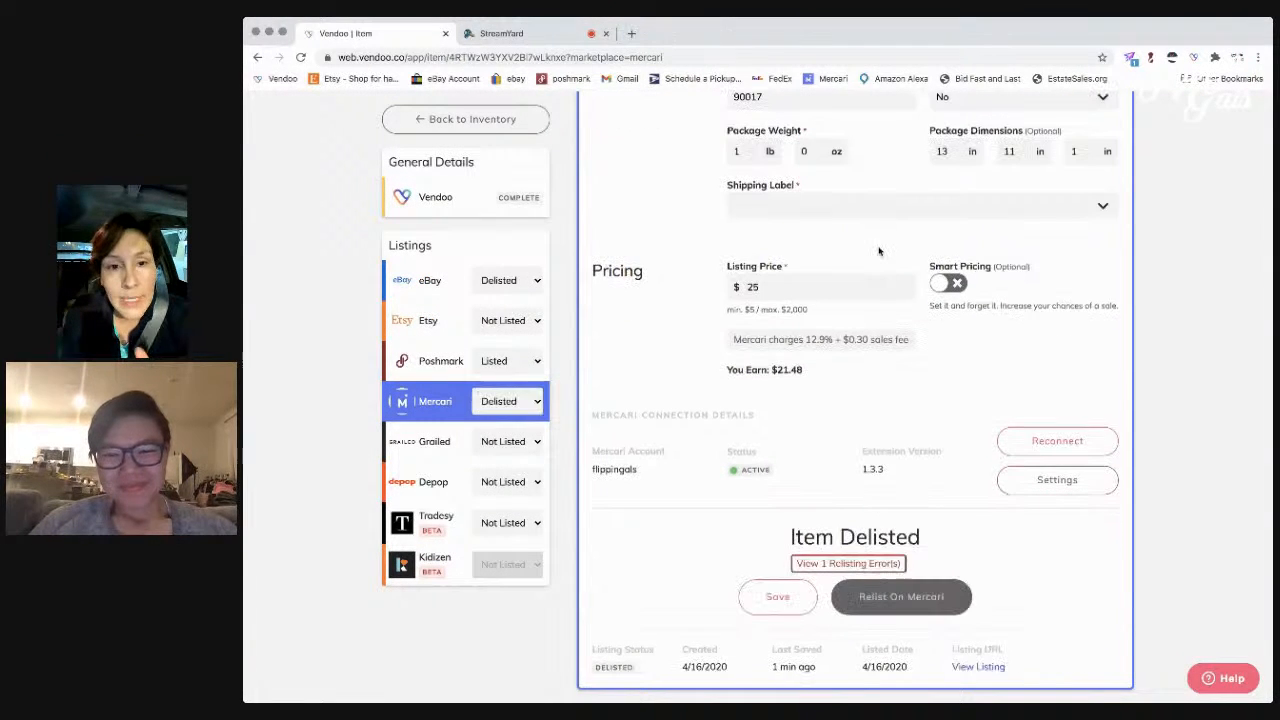
- Set the Mercari shipping label to USPS / 1 - 3 Days / $4.99 / 1 Lb and relist the pants on Mercari
click(886, 210)
click(886, 228)
click(875, 608)
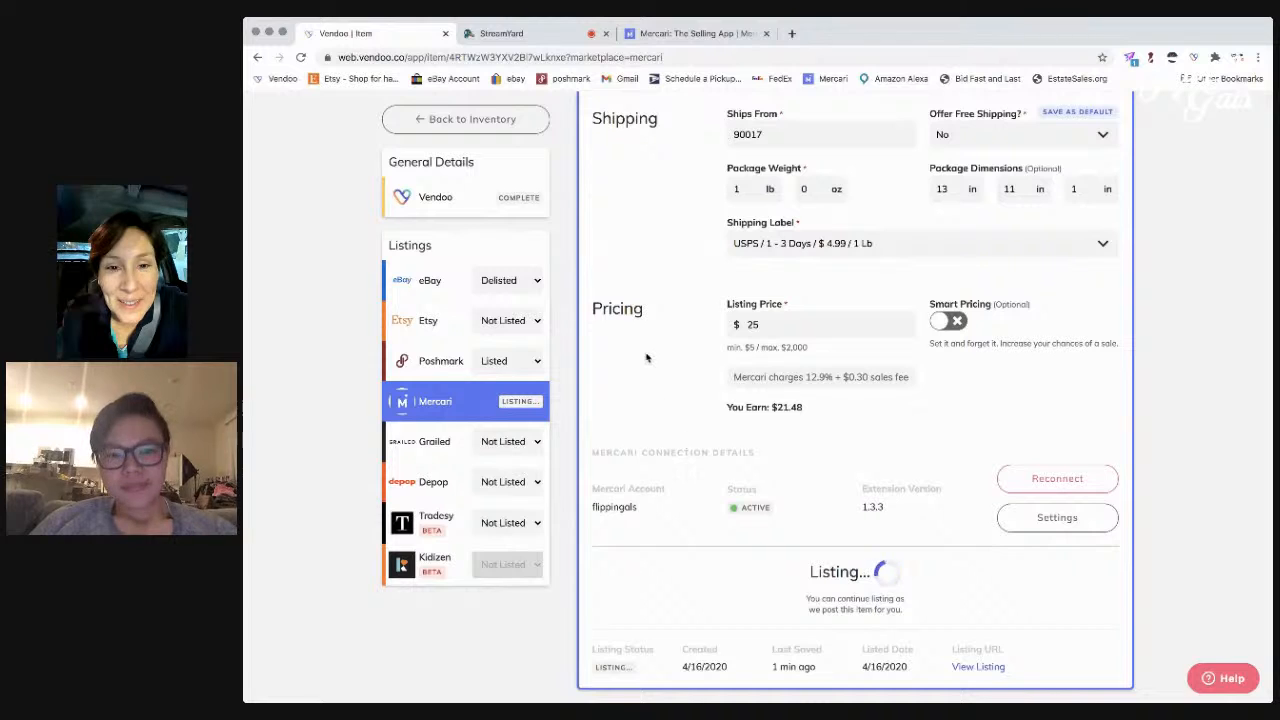
- Open the cropped pants' eBay details and relist the item on eBay
click(440, 284)
scroll(733, 452, down, 10)
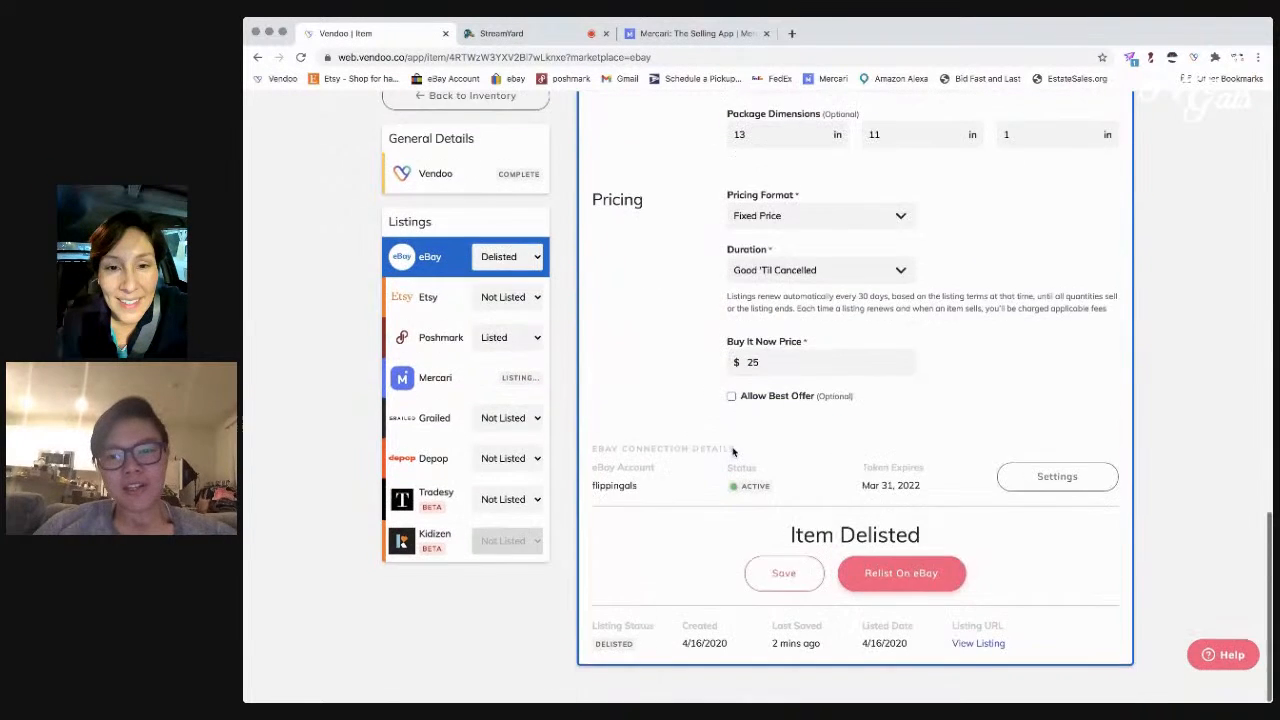
click(900, 594)
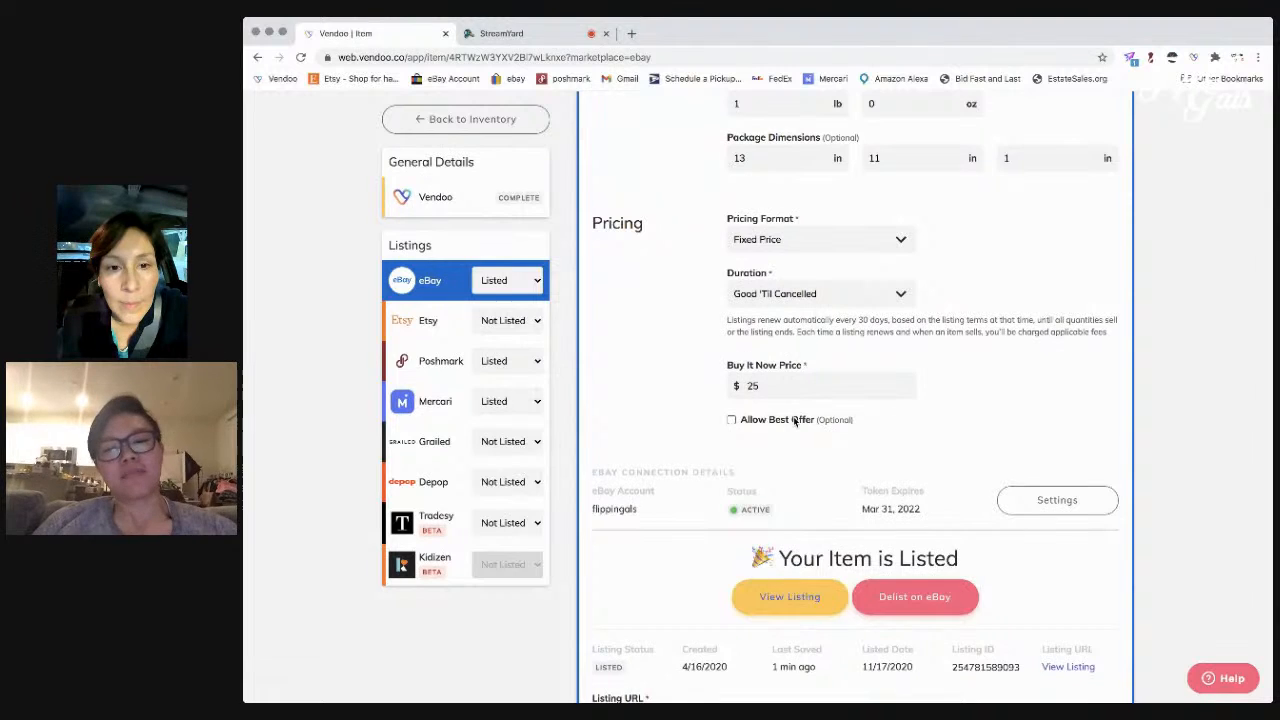
- Return to the inventory, clear the "north" search and filter the list to sold items to review them
click(486, 122)
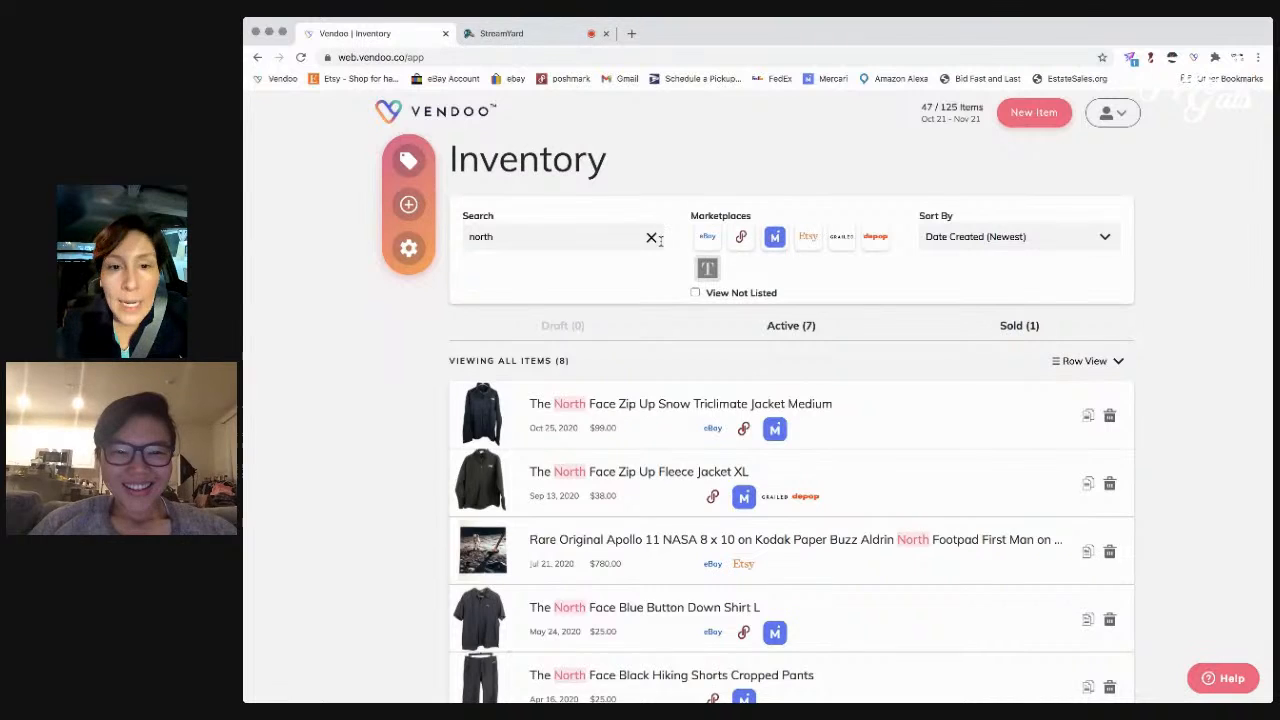
click(653, 237)
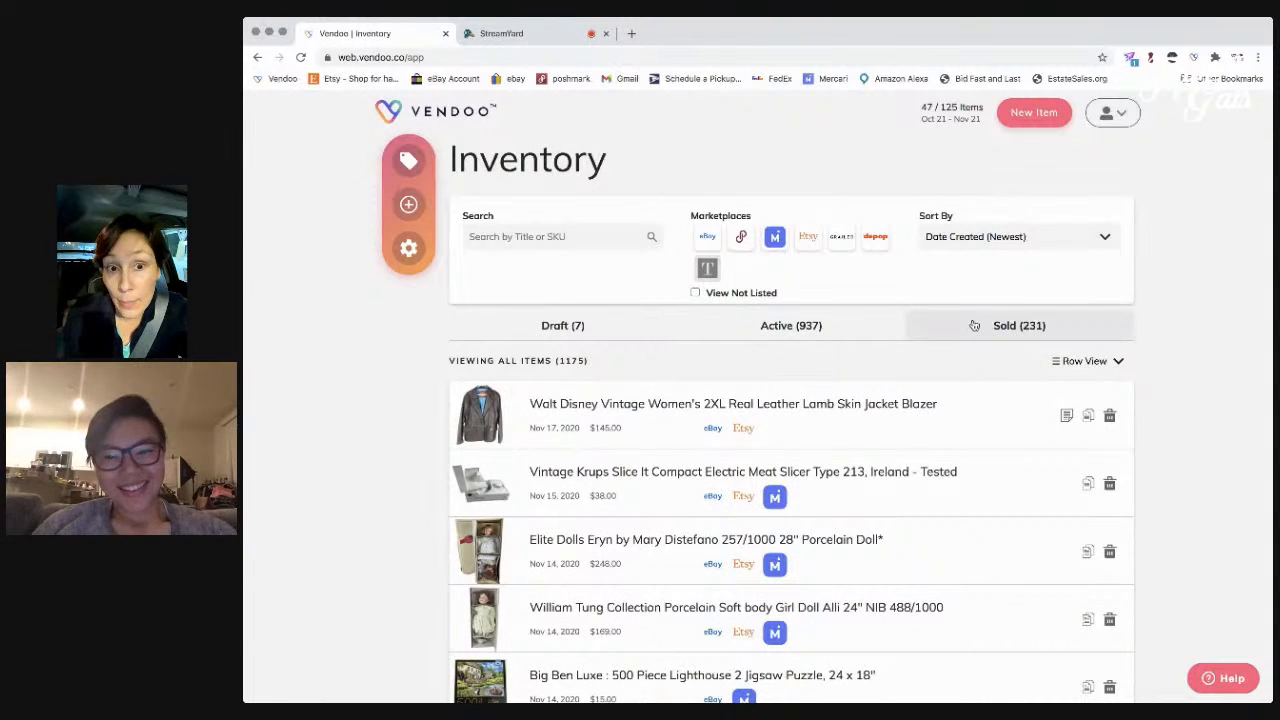
click(1024, 327)
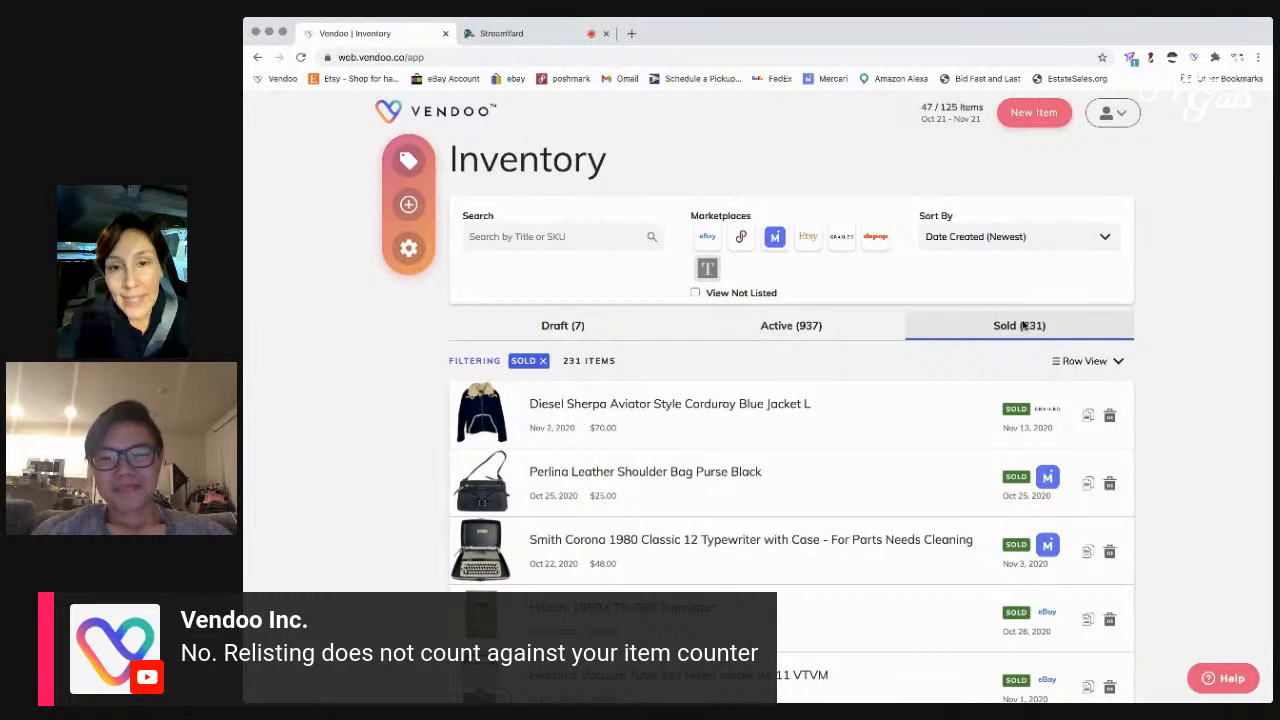
scroll(381, 582, down, 1)
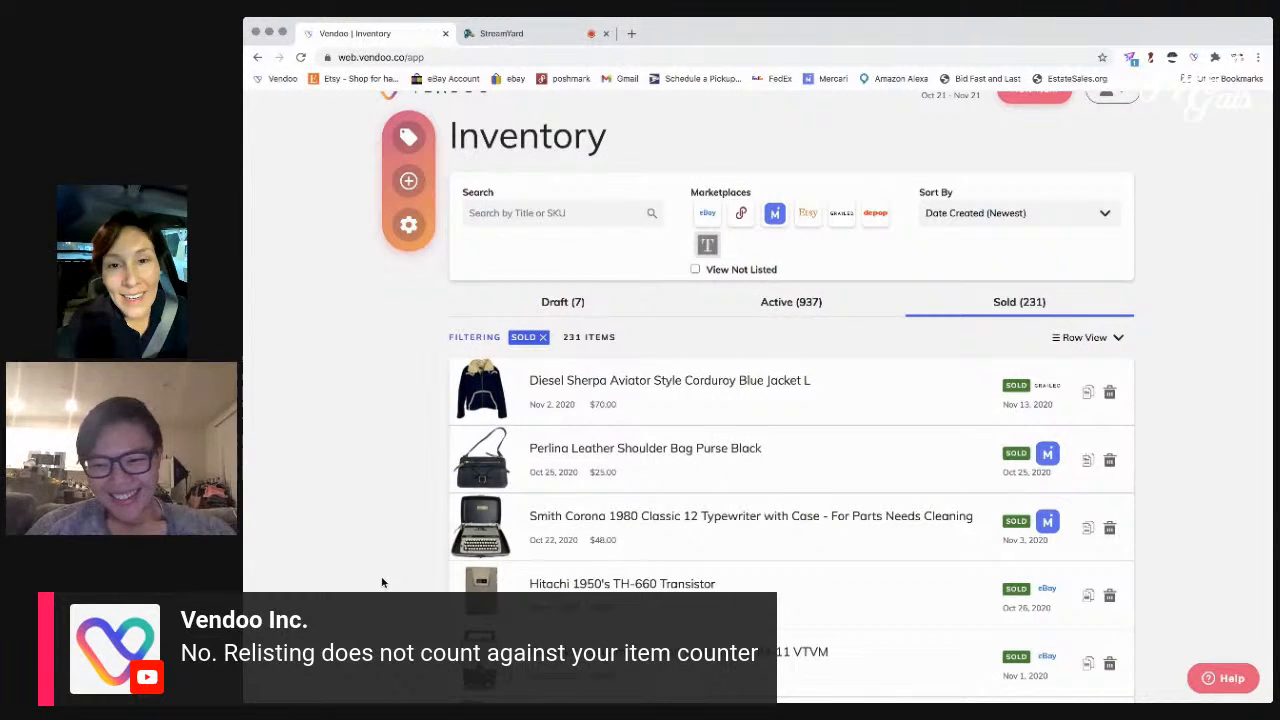
scroll(381, 582, down, 5)
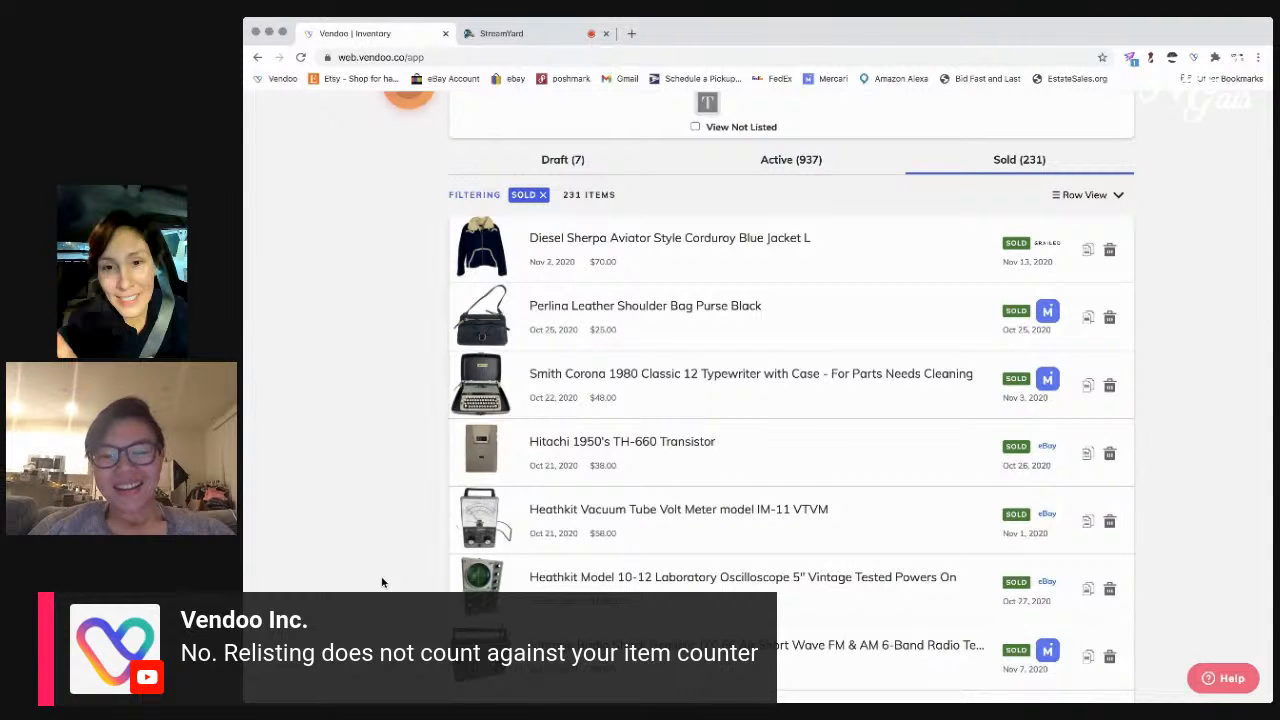
scroll(381, 582, up, 5)
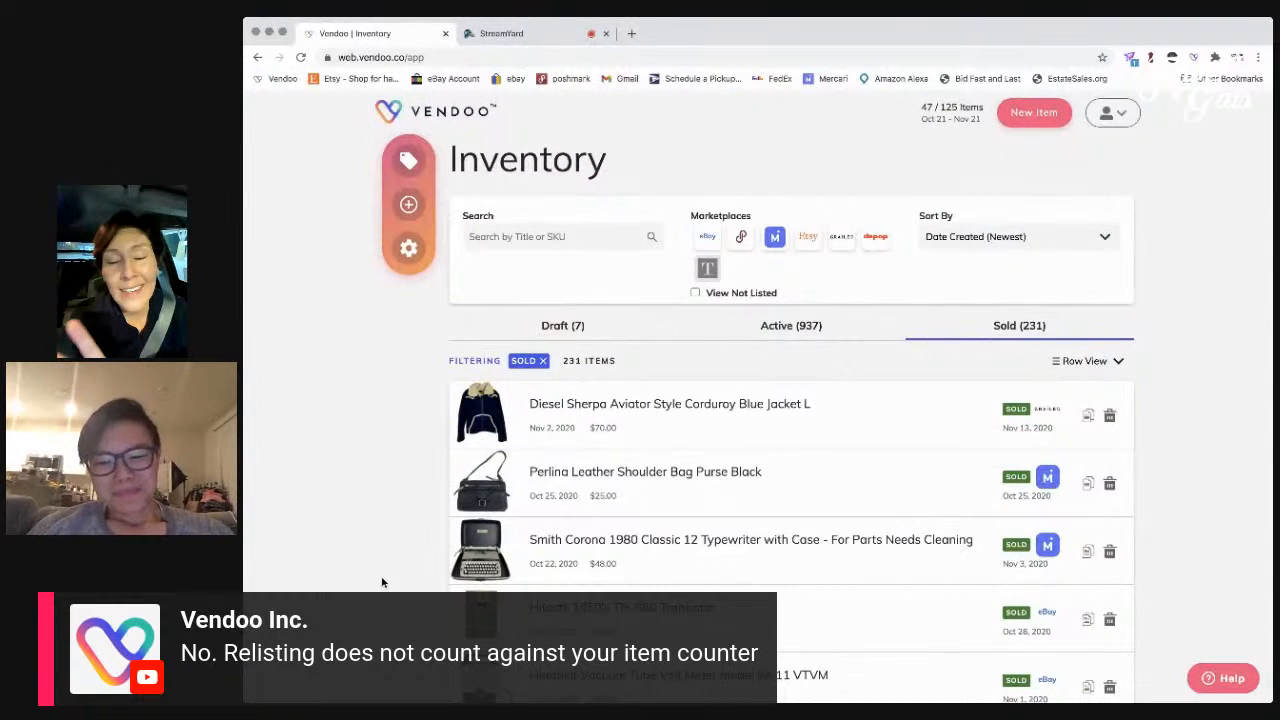